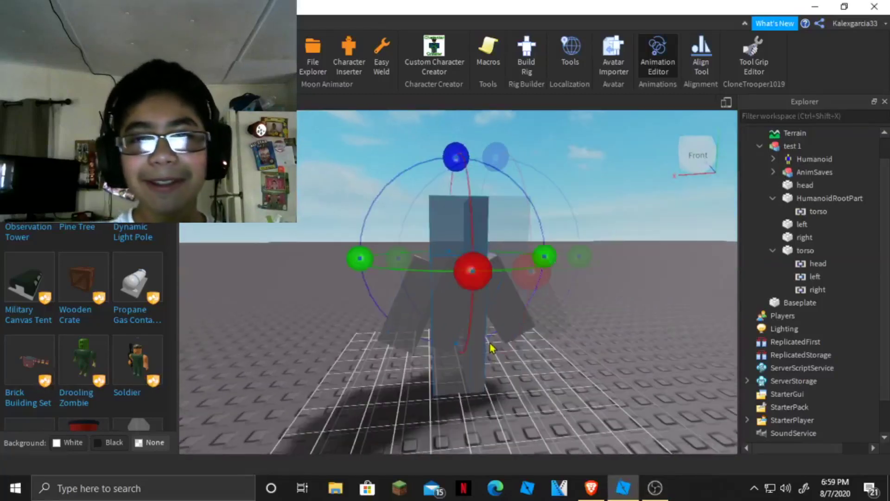
Examine the existing test 1 rig from several angles.
{"action": "right_click_drag", "start_coordinate": [471, 249], "coordinate": [479, 248]}
{"action": "left_click", "coordinate": [416, 311]}
{"action": "right_click_drag", "start_coordinate": [415, 311], "coordinate": [443, 259]}
{"action": "scroll", "coordinate": [461, 269], "scroll_direction": "down", "scroll_amount": 2}
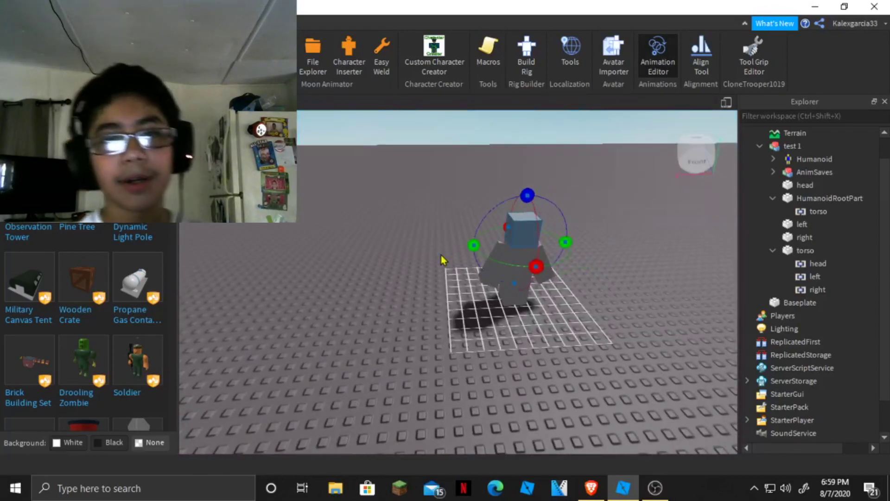
{"action": "left_click", "coordinate": [610, 319]}
{"action": "right_click_drag", "start_coordinate": [610, 319], "coordinate": [475, 289]}
{"action": "right_click_drag", "start_coordinate": [541, 349], "coordinate": [520, 324]}
{"action": "scroll", "coordinate": [520, 325], "scroll_direction": "up", "scroll_amount": 2}
{"action": "right_click_drag", "start_coordinate": [478, 297], "coordinate": [471, 270]}
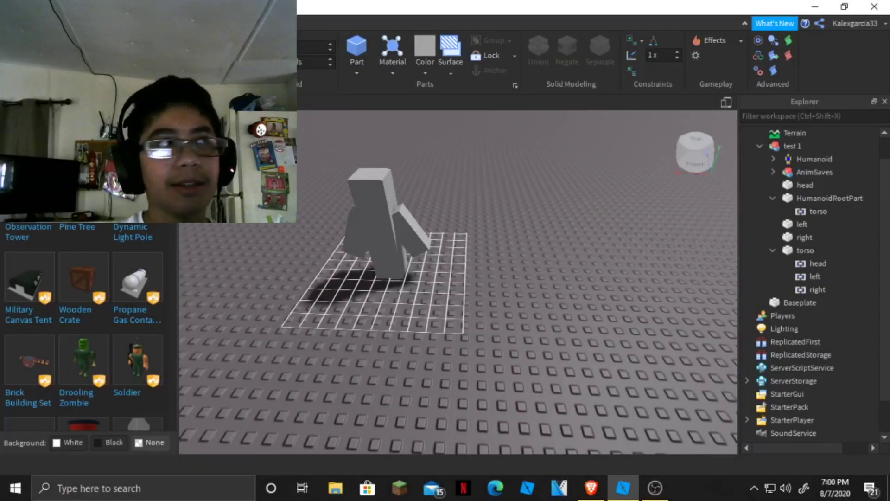
{"action": "right_click_drag", "start_coordinate": [522, 270], "coordinate": [522, 267]}
{"action": "key", "text": "w"}
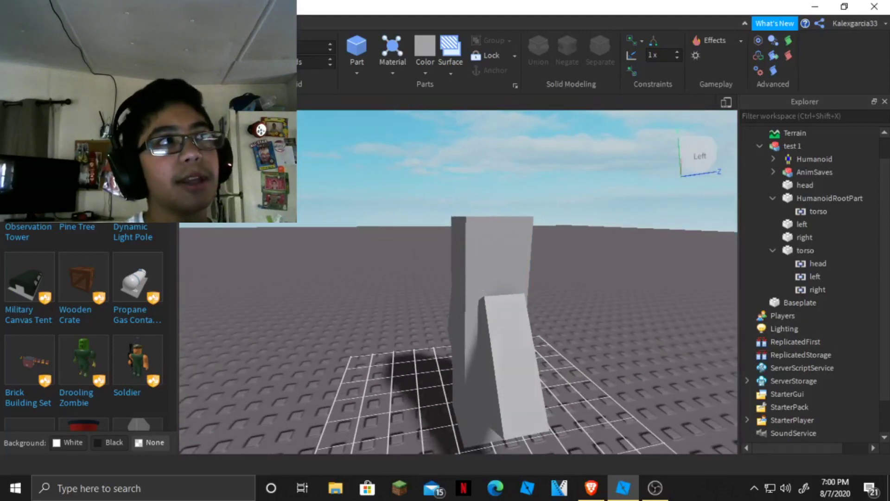
Delete the whole test 1 model from the workspace.
{"action": "key", "text": "a"}
{"action": "right_click_drag", "start_coordinate": [489, 238], "coordinate": [511, 247]}
{"action": "key", "text": "s"}
{"action": "key", "text": "w"}
{"action": "key", "text": "s"}
{"action": "left_click", "coordinate": [511, 247]}
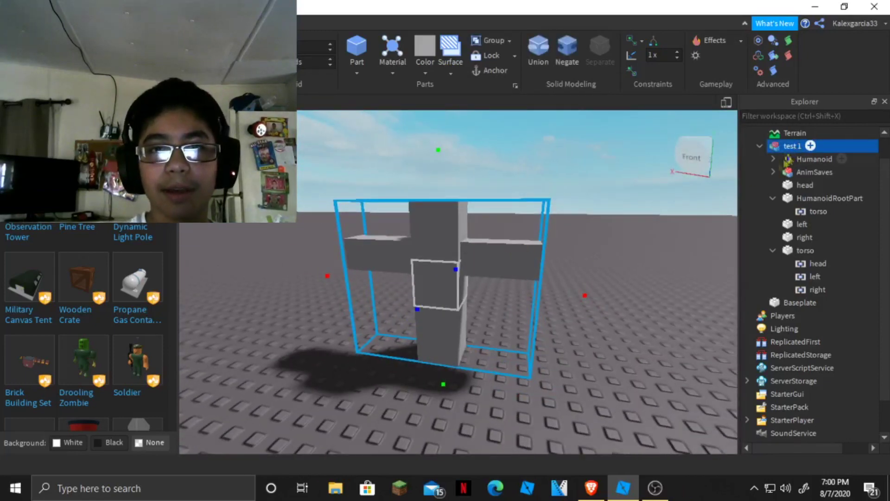
{"action": "key", "text": "Delete"}
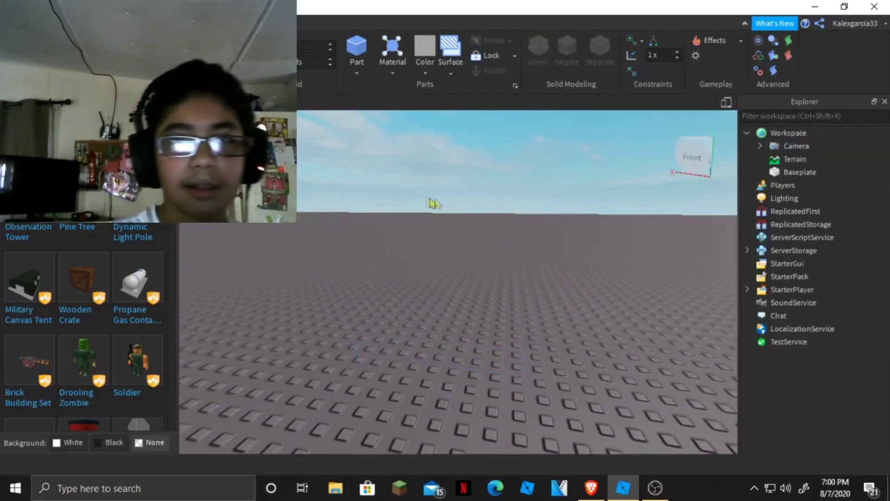
Insert a new block part on the baseplate as the character's first foot.
{"action": "left_click", "coordinate": [374, 88]}
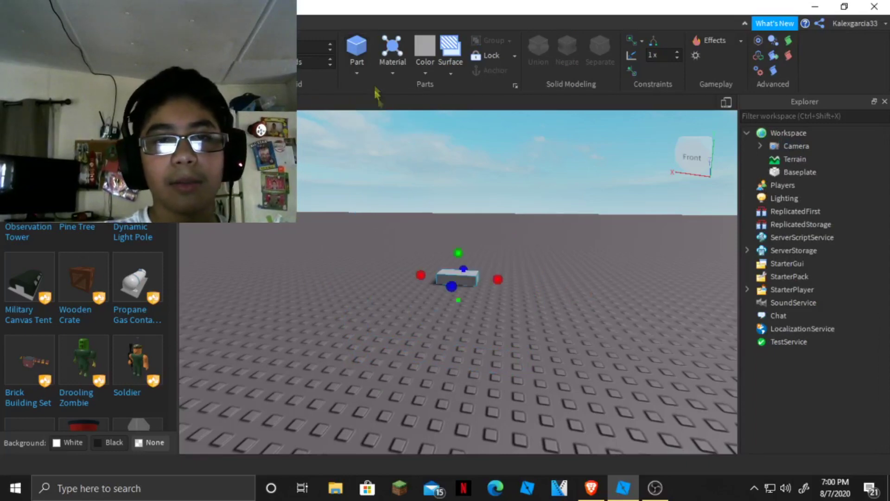
{"action": "key", "text": "f"}
{"action": "right_click_drag", "start_coordinate": [445, 224], "coordinate": [453, 221]}
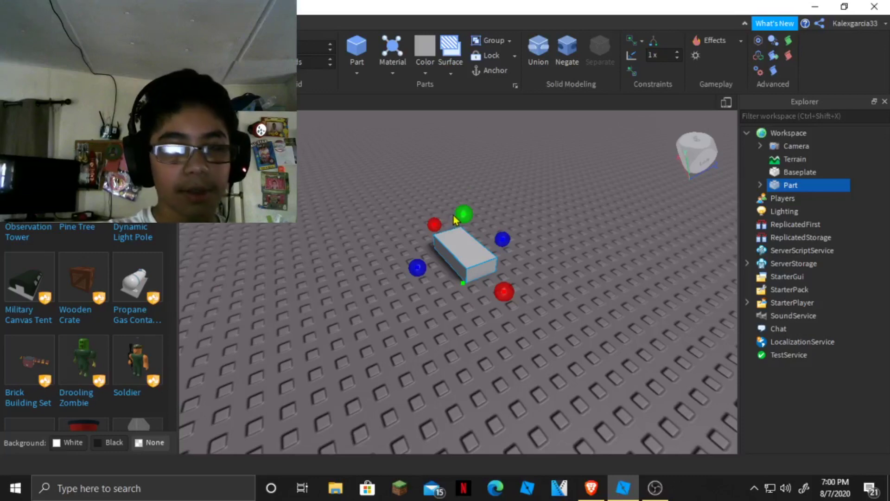
Duplicate the foot block and scale the copy into a taller, shorter-depth lower leg over the foot's rear half.
{"action": "key", "text": "ctrl+d"}
{"action": "left_click_drag", "start_coordinate": [494, 262], "coordinate": [493, 261]}
{"action": "right_click_drag", "start_coordinate": [493, 262], "coordinate": [505, 245]}
{"action": "right_click_drag", "start_coordinate": [500, 213], "coordinate": [490, 213]}
{"action": "left_click_drag", "start_coordinate": [459, 221], "coordinate": [455, 183]}
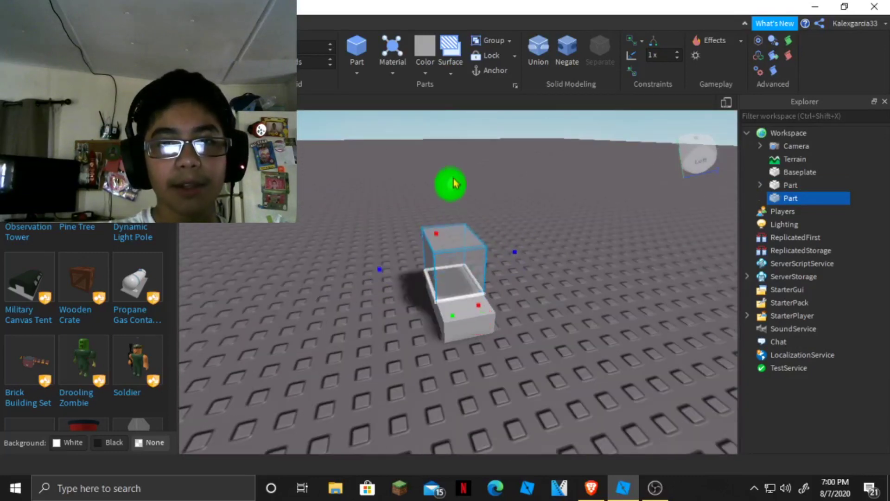
Duplicate the lower leg block on top of itself and scale the copy into a slimmer upper leg.
{"action": "key", "text": "ctrl+d"}
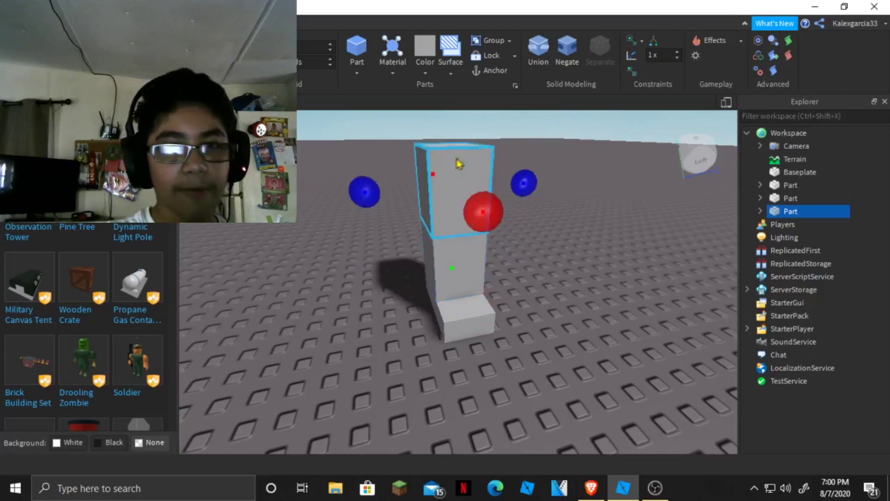
{"action": "right_click_drag", "start_coordinate": [455, 160], "coordinate": [454, 159]}
{"action": "right_click_drag", "start_coordinate": [531, 228], "coordinate": [537, 229]}
{"action": "right_click_drag", "start_coordinate": [594, 285], "coordinate": [594, 286]}
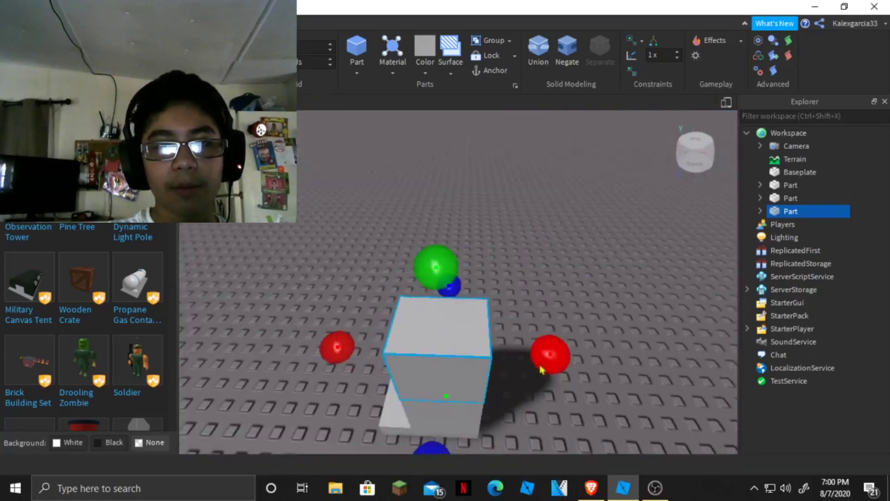
{"action": "left_click_drag", "start_coordinate": [324, 334], "coordinate": [349, 346]}
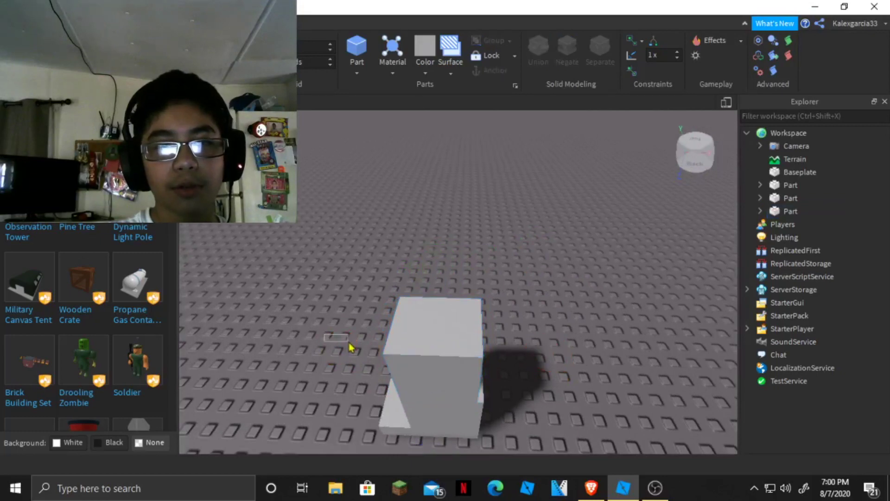
{"action": "left_click", "coordinate": [403, 356]}
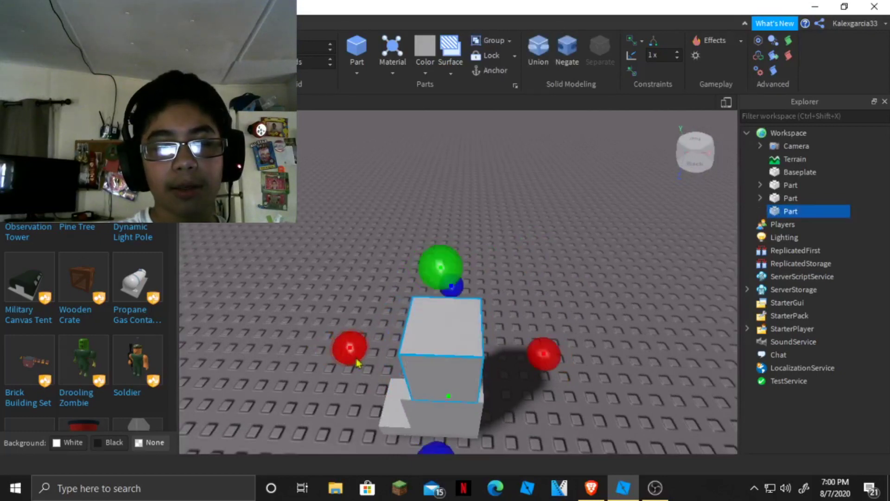
{"action": "right_click_drag", "start_coordinate": [358, 363], "coordinate": [445, 385]}
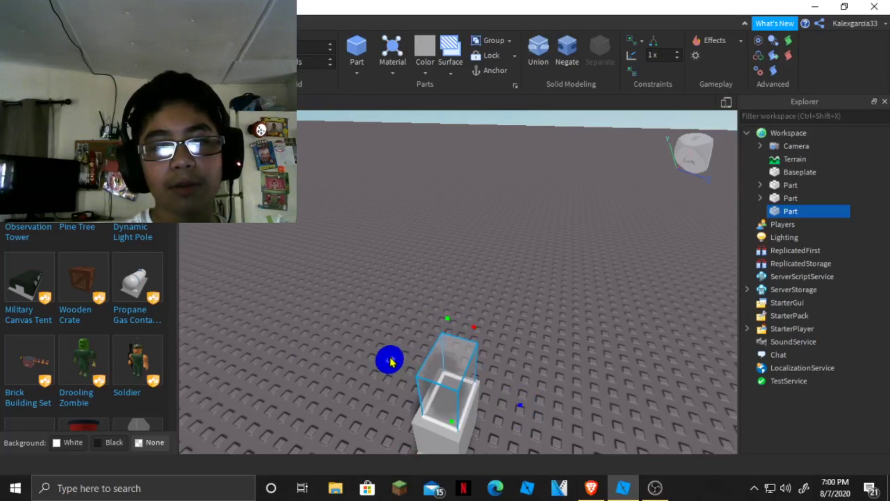
{"action": "right_click_drag", "start_coordinate": [391, 362], "coordinate": [391, 361]}
{"action": "right_click_drag", "start_coordinate": [450, 321], "coordinate": [457, 258]}
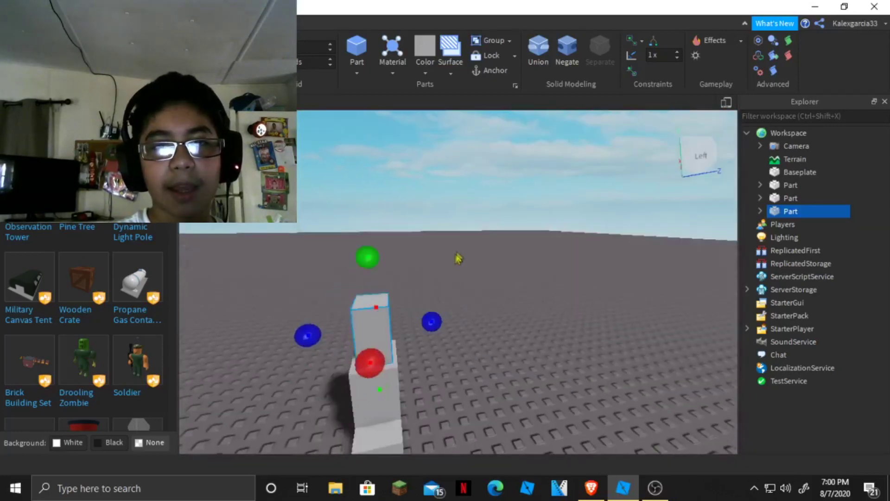
Duplicate the three leg parts together and place the copy beside the original leg.
{"action": "left_click", "coordinate": [435, 260]}
{"action": "left_click_drag", "start_coordinate": [301, 424], "coordinate": [283, 451]}
{"action": "right_click_drag", "start_coordinate": [406, 338], "coordinate": [407, 338]}
{"action": "key", "text": "ctrl+d"}
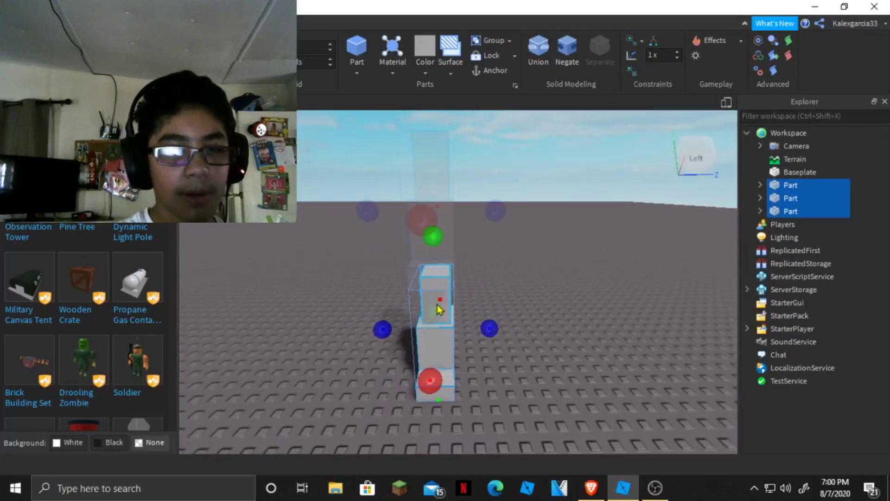
{"action": "left_click_drag", "start_coordinate": [439, 244], "coordinate": [494, 380]}
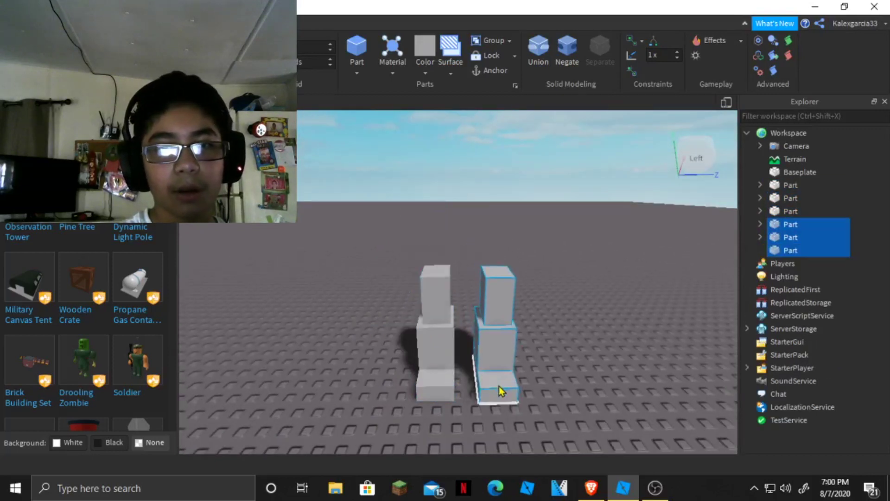
Move the copied leg into line with the first leg, leaving a small gap between them.
{"action": "key", "text": "ctrl+3"}
{"action": "key", "text": "f"}
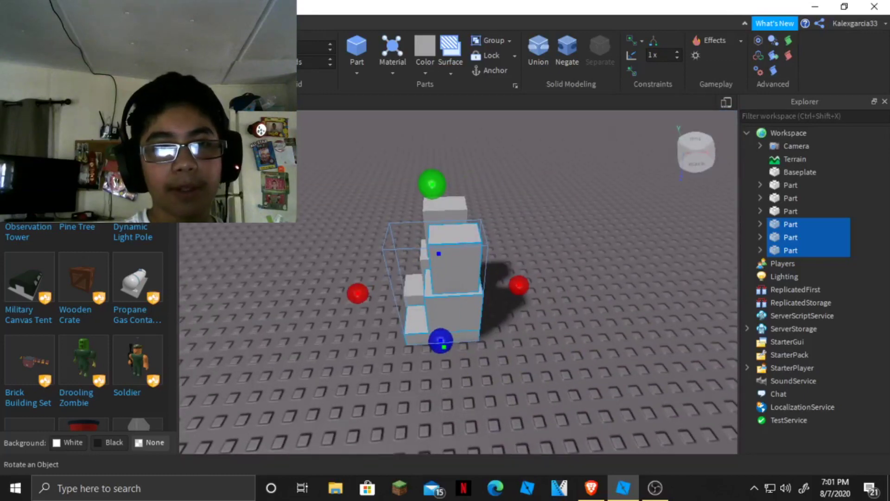
{"action": "key", "text": "ctrl+4"}
{"action": "key", "text": "ctrl+2"}
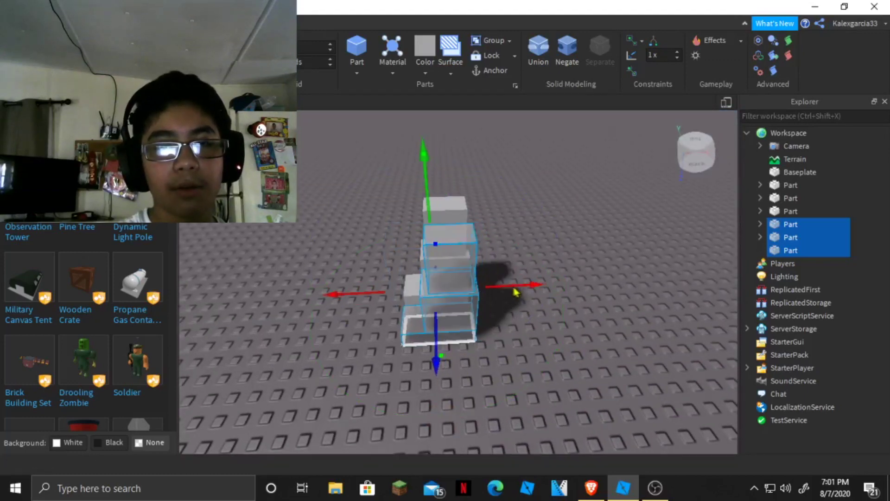
{"action": "right_click_drag", "start_coordinate": [513, 293], "coordinate": [561, 278]}
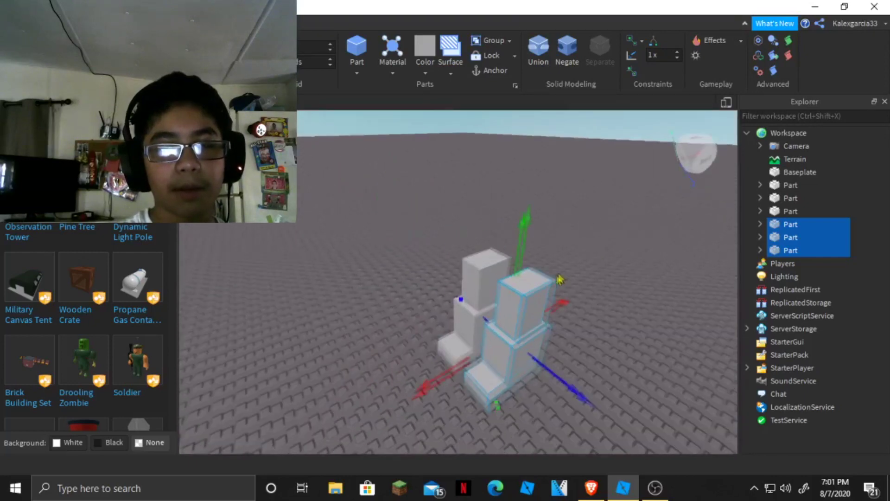
{"action": "scroll", "coordinate": [560, 279], "scroll_direction": "up", "scroll_amount": 2}
{"action": "left_click", "coordinate": [602, 241]}
{"action": "right_click_drag", "start_coordinate": [602, 241], "coordinate": [579, 262]}
Duplicate an upper leg block and stretch the copy across both legs as the lower torso.
{"action": "left_click", "coordinate": [537, 302]}
{"action": "key", "text": "ctrl+d"}
{"action": "left_click", "coordinate": [73, 49]}
{"action": "right_click_drag", "start_coordinate": [371, 185], "coordinate": [371, 232]}
{"action": "left_click_drag", "start_coordinate": [334, 245], "coordinate": [271, 329]}
{"action": "right_click_drag", "start_coordinate": [394, 194], "coordinate": [445, 172]}
{"action": "left_click_drag", "start_coordinate": [454, 163], "coordinate": [468, 163]}
{"action": "right_click_drag", "start_coordinate": [394, 232], "coordinate": [445, 315]}
Duplicate the lower torso upward, scale the copy into a larger upper torso, and adjust the lower torso's size.
{"action": "key", "text": "ctrl+d"}
{"action": "left_click_drag", "start_coordinate": [331, 395], "coordinate": [321, 408]}
{"action": "right_click_drag", "start_coordinate": [394, 278], "coordinate": [496, 258]}
{"action": "left_click_drag", "start_coordinate": [497, 259], "coordinate": [507, 261]}
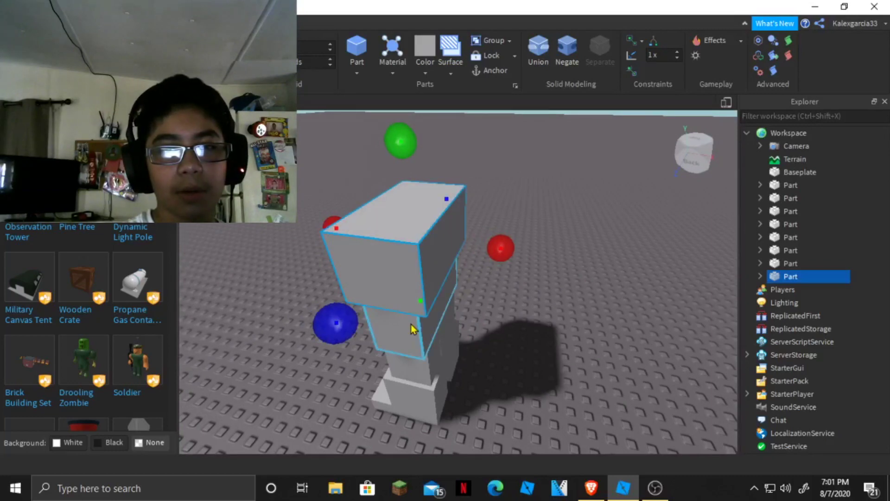
{"action": "left_click", "coordinate": [414, 328]}
{"action": "left_click_drag", "start_coordinate": [484, 304], "coordinate": [493, 306]}
{"action": "right_click_drag", "start_coordinate": [493, 306], "coordinate": [412, 191]}
Add a duplicated block on top of the upper torso and scale it down into the head.
{"action": "left_click", "coordinate": [455, 261]}
{"action": "left_click", "coordinate": [491, 250]}
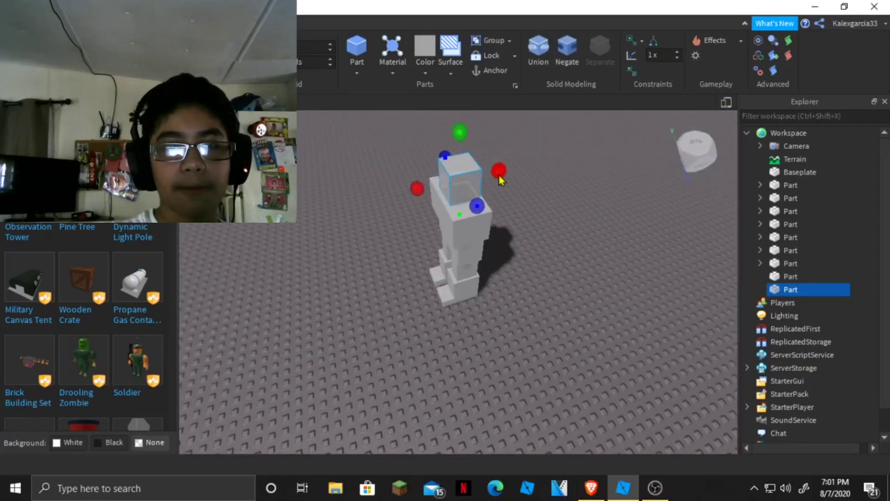
{"action": "left_click_drag", "start_coordinate": [500, 180], "coordinate": [487, 183]}
{"action": "right_click_drag", "start_coordinate": [487, 184], "coordinate": [363, 201]}
Duplicate the upper torso block, move the copy to the torso's side and shape it as an upper arm.
{"action": "left_click", "coordinate": [361, 194]}
{"action": "key", "text": "ctrl+d"}
{"action": "left_click_drag", "start_coordinate": [556, 301], "coordinate": [538, 299]}
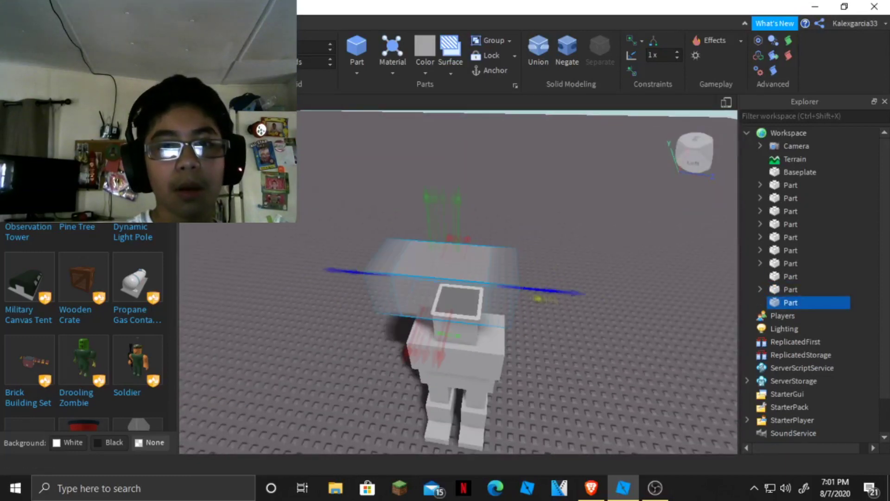
{"action": "scroll", "coordinate": [324, 283], "scroll_direction": "up", "scroll_amount": 3}
{"action": "left_click_drag", "start_coordinate": [296, 232], "coordinate": [240, 228]}
{"action": "right_click_drag", "start_coordinate": [236, 231], "coordinate": [485, 195]}
{"action": "key", "text": "ctrl+3"}
{"action": "scroll", "coordinate": [490, 214], "scroll_direction": "down", "scroll_amount": 3}
{"action": "scroll", "coordinate": [490, 214], "scroll_direction": "up", "scroll_amount": 2}
Duplicate the upper arm outward and scale the copy into a slightly thicker lower arm.
{"action": "key", "text": "ctrl+d"}
{"action": "left_click", "coordinate": [44, 51]}
{"action": "left_click_drag", "start_coordinate": [402, 214], "coordinate": [325, 221]}
{"action": "right_click_drag", "start_coordinate": [325, 221], "coordinate": [332, 204]}
{"action": "left_click_drag", "start_coordinate": [358, 190], "coordinate": [367, 221]}
{"action": "scroll", "coordinate": [367, 223], "scroll_direction": "up", "scroll_amount": 5}
{"action": "right_click_drag", "start_coordinate": [367, 222], "coordinate": [366, 227]}
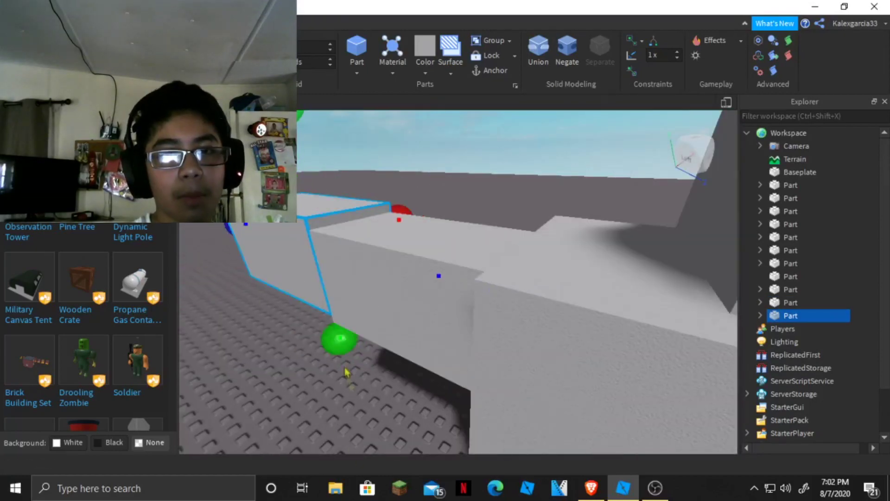
{"action": "right_click_drag", "start_coordinate": [345, 373], "coordinate": [393, 190]}
{"action": "scroll", "coordinate": [328, 294], "scroll_direction": "down", "scroll_amount": 4}
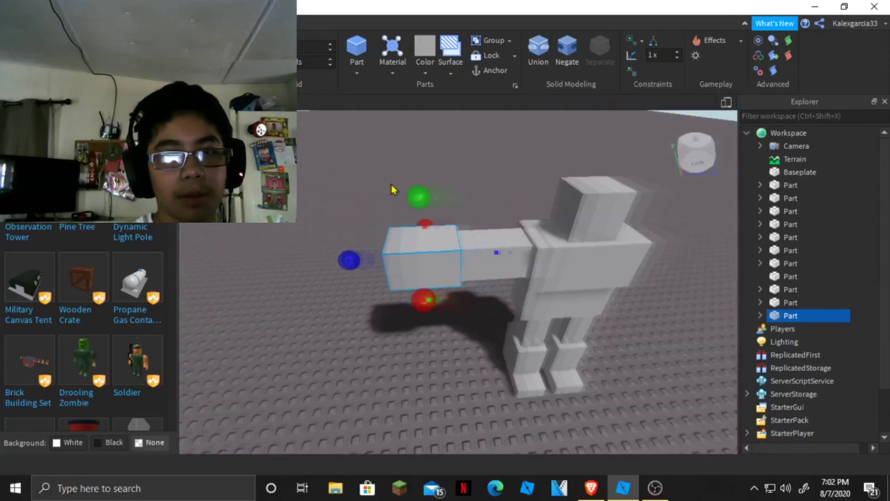
Duplicate the lower arm and place the copy against its outer end.
{"action": "key", "text": "ctrl+d"}
{"action": "scroll", "coordinate": [393, 189], "scroll_direction": "up", "scroll_amount": 1}
{"action": "left_click_drag", "start_coordinate": [543, 209], "coordinate": [453, 225]}
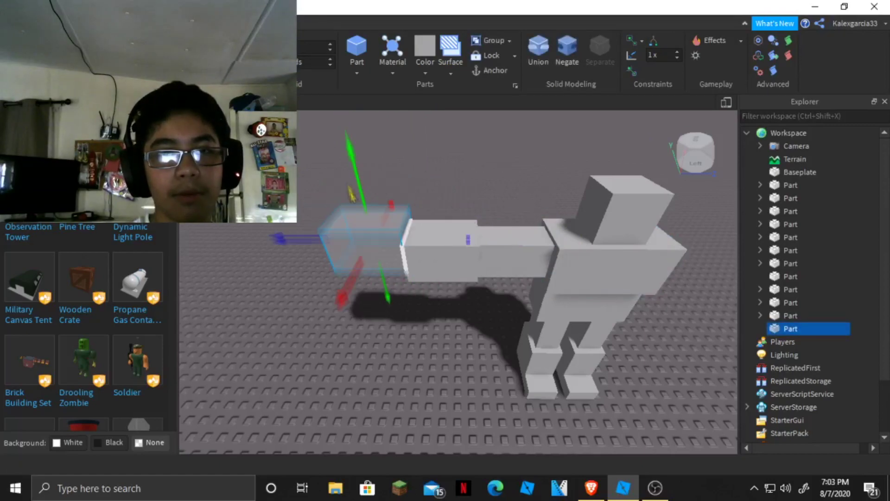
{"action": "right_click_drag", "start_coordinate": [351, 194], "coordinate": [401, 235]}
{"action": "scroll", "coordinate": [401, 234], "scroll_direction": "up", "scroll_amount": 2}
Scale the outermost arm block into a hand larger than the lower arm.
{"action": "key", "text": "ctrl+3"}
{"action": "left_click_drag", "start_coordinate": [401, 234], "coordinate": [415, 235]}
{"action": "right_click_drag", "start_coordinate": [415, 236], "coordinate": [425, 264]}
{"action": "left_click_drag", "start_coordinate": [425, 264], "coordinate": [428, 284]}
{"action": "right_click_drag", "start_coordinate": [428, 284], "coordinate": [445, 260]}
{"action": "left_click_drag", "start_coordinate": [456, 229], "coordinate": [478, 232]}
{"action": "right_click_drag", "start_coordinate": [409, 266], "coordinate": [402, 232]}
Duplicate the three arm parts together and rotate the copy half a turn so its hand points the opposite way.
{"action": "scroll", "coordinate": [401, 208], "scroll_direction": "down", "scroll_amount": 4}
{"action": "left_click_drag", "start_coordinate": [402, 175], "coordinate": [547, 351]}
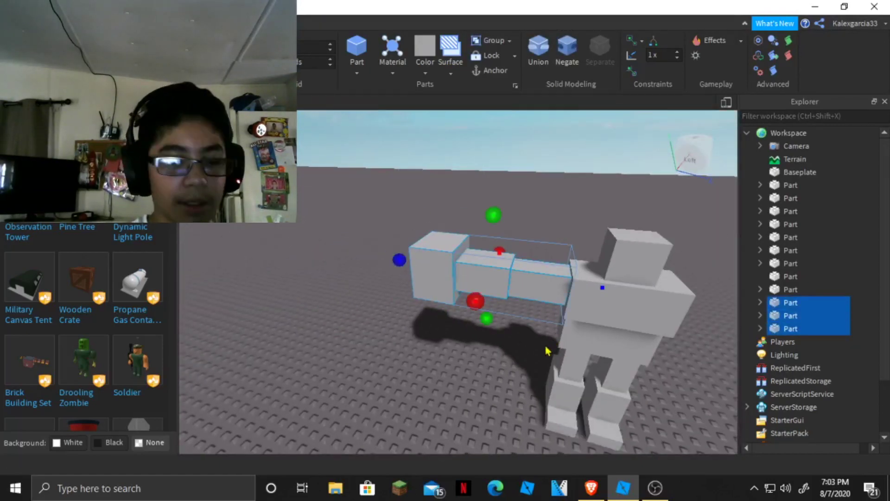
{"action": "key", "text": "ctrl+d"}
{"action": "left_click_drag", "start_coordinate": [463, 199], "coordinate": [650, 199]}
{"action": "right_click_drag", "start_coordinate": [586, 322], "coordinate": [547, 320]}
{"action": "scroll", "coordinate": [547, 320], "scroll_direction": "down", "scroll_amount": 3}
{"action": "right_click_drag", "start_coordinate": [297, 232], "coordinate": [265, 245]}
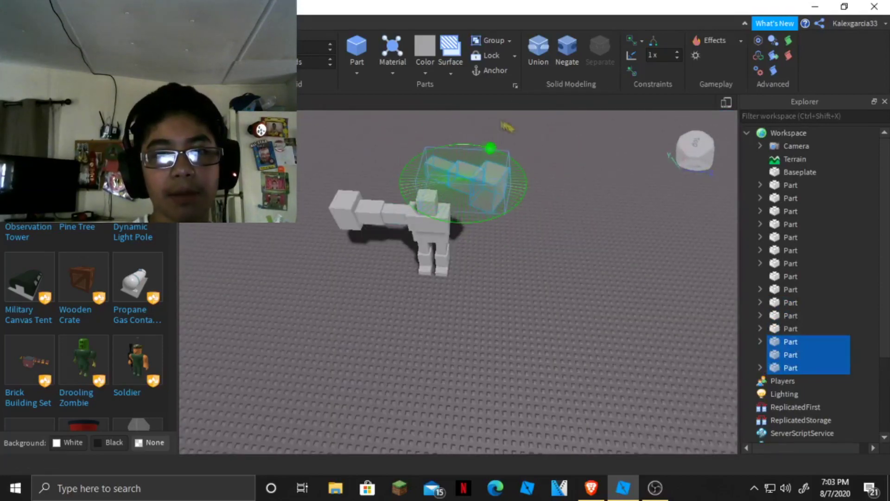
{"action": "left_click", "coordinate": [616, 274]}
{"action": "left_click", "coordinate": [487, 260]}
Move the rotated arm copy to the opposite side of the upper torso.
{"action": "right_click_drag", "start_coordinate": [486, 260], "coordinate": [620, 204]}
{"action": "left_click_drag", "start_coordinate": [620, 205], "coordinate": [401, 297]}
{"action": "right_click_drag", "start_coordinate": [401, 296], "coordinate": [407, 312]}
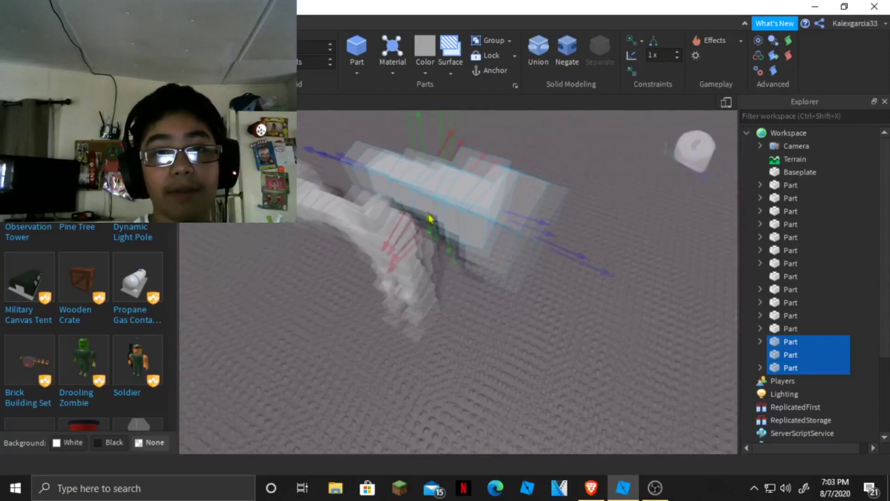
{"action": "right_click_drag", "start_coordinate": [429, 218], "coordinate": [440, 213]}
{"action": "left_click_drag", "start_coordinate": [630, 236], "coordinate": [649, 228]}
{"action": "right_click_drag", "start_coordinate": [649, 228], "coordinate": [596, 264]}
{"action": "left_click_drag", "start_coordinate": [387, 222], "coordinate": [385, 256]}
{"action": "right_click_drag", "start_coordinate": [386, 257], "coordinate": [429, 324]}
{"action": "left_click_drag", "start_coordinate": [429, 325], "coordinate": [446, 360]}
Align the second arm with the torso and the first arm.
{"action": "right_click_drag", "start_coordinate": [445, 360], "coordinate": [547, 311]}
{"action": "scroll", "coordinate": [557, 361], "scroll_direction": "down", "scroll_amount": 3}
{"action": "left_click", "coordinate": [557, 362]}
{"action": "scroll", "coordinate": [547, 310], "scroll_direction": "down", "scroll_amount": 1}
{"action": "left_click_drag", "start_coordinate": [474, 342], "coordinate": [463, 385]}
{"action": "left_click_drag", "start_coordinate": [572, 276], "coordinate": [454, 394]}
{"action": "right_click_drag", "start_coordinate": [455, 395], "coordinate": [503, 341]}
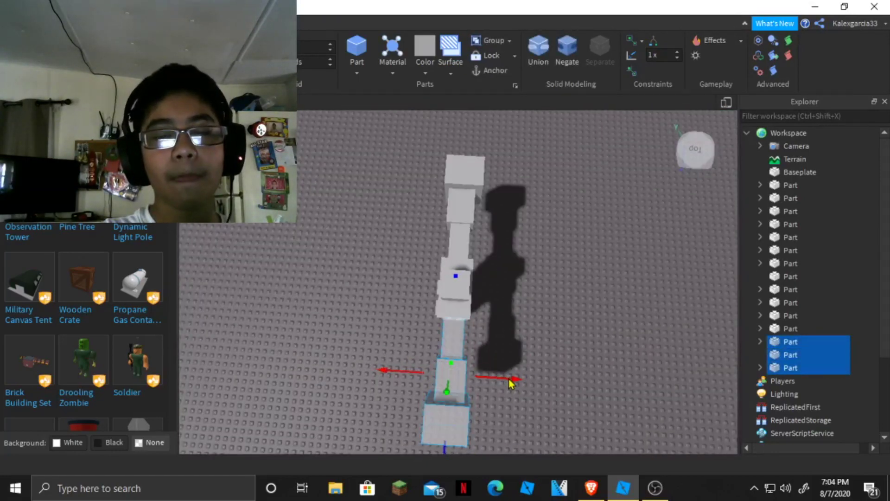
{"action": "right_click_drag", "start_coordinate": [509, 382], "coordinate": [579, 281]}
{"action": "left_click", "coordinate": [534, 282]}
{"action": "scroll", "coordinate": [535, 282], "scroll_direction": "up", "scroll_amount": 3}
{"action": "key", "text": "d"}
{"action": "left_click_drag", "start_coordinate": [541, 283], "coordinate": [534, 281]}
{"action": "scroll", "coordinate": [546, 250], "scroll_direction": "down", "scroll_amount": 1}
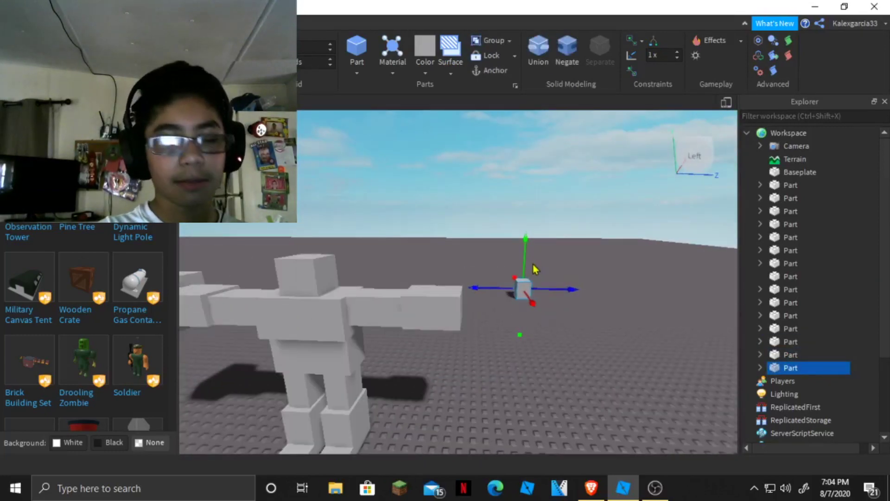
{"action": "key", "text": "ctrl+z"}
Select all body parts of the assembled character.
{"action": "scroll", "coordinate": [517, 272], "scroll_direction": "down", "scroll_amount": 2}
{"action": "right_click_drag", "start_coordinate": [516, 272], "coordinate": [598, 188]}
{"action": "left_click", "coordinate": [580, 167]}
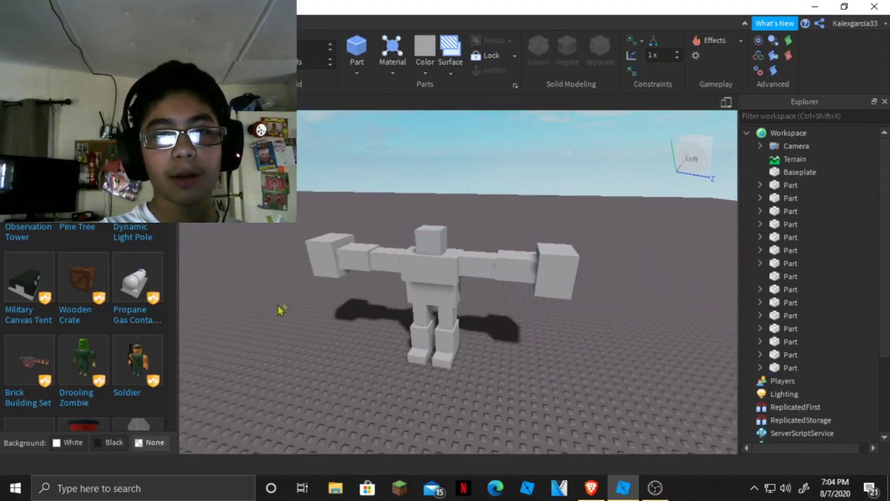
{"action": "left_click_drag", "start_coordinate": [590, 172], "coordinate": [223, 412]}
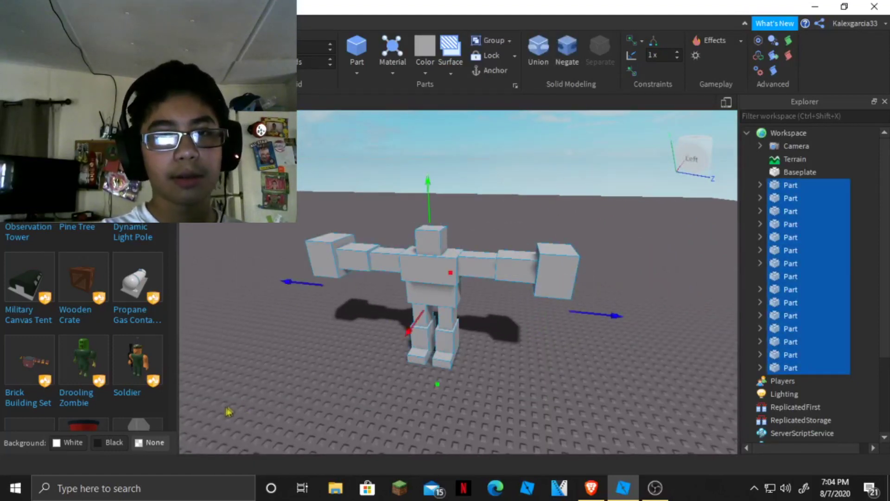
Rename the second arm's hand block as "left hand".
{"action": "left_click", "coordinate": [579, 211]}
{"action": "scroll", "coordinate": [576, 218], "scroll_direction": "up", "scroll_amount": 3}
{"action": "left_click", "coordinate": [578, 219]}
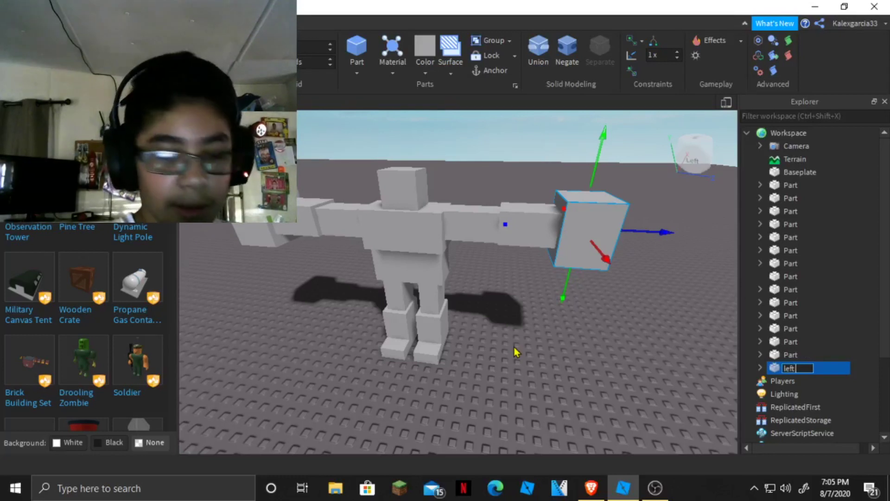
{"action": "type", "text": "hand"}
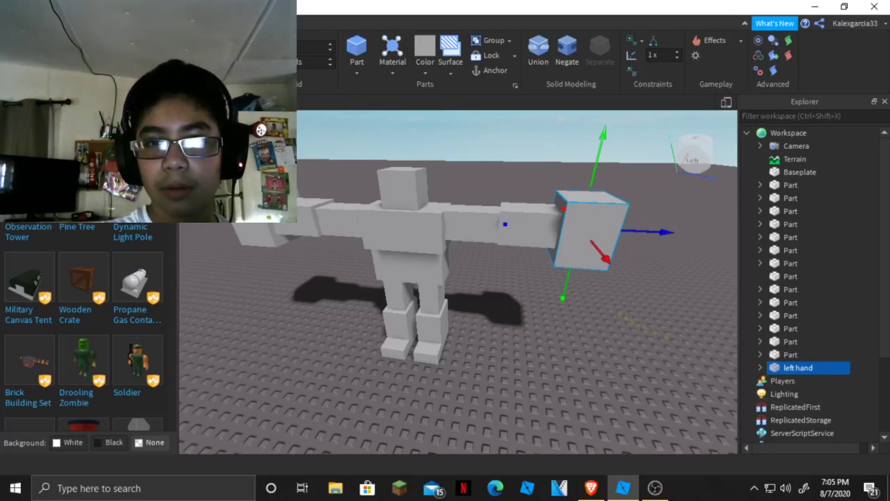
Rename the block adjoining the left hand as "left lower arm".
{"action": "left_click", "coordinate": [791, 341]}
{"action": "left_click", "coordinate": [794, 342]}
{"action": "type", "text": "left lower arm"}
{"action": "key", "text": "Return"}
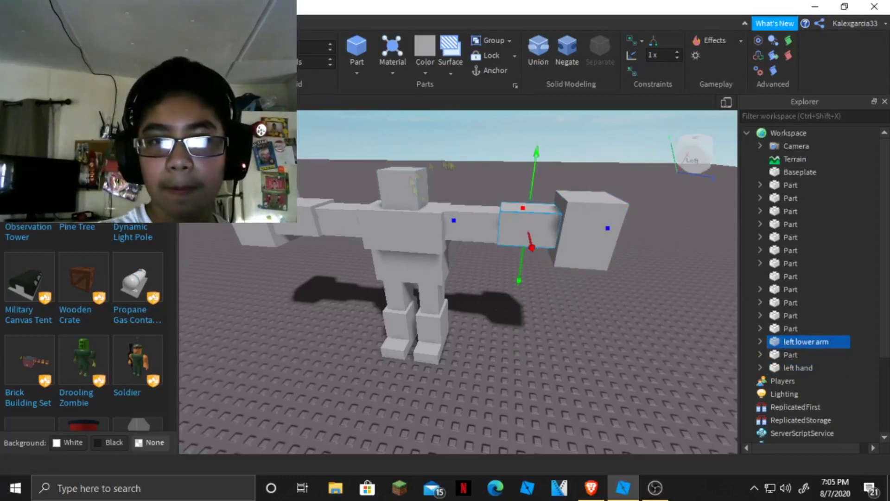
Rename the block between the torso and the left lower arm as "left upper arm".
{"action": "left_click", "coordinate": [790, 355]}
{"action": "type", "text": "left upper arm"}
{"action": "key", "text": "Return"}
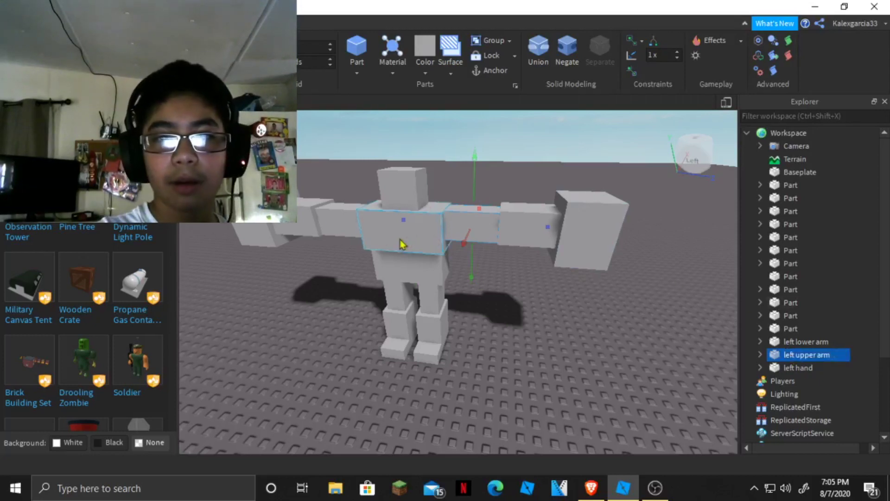
Name the chest block "upper torso" and the block directly beneath it "lower torso".
{"action": "left_click", "coordinate": [790, 277]}
{"action": "left_click", "coordinate": [796, 276]}
{"action": "left_click", "coordinate": [791, 262]}
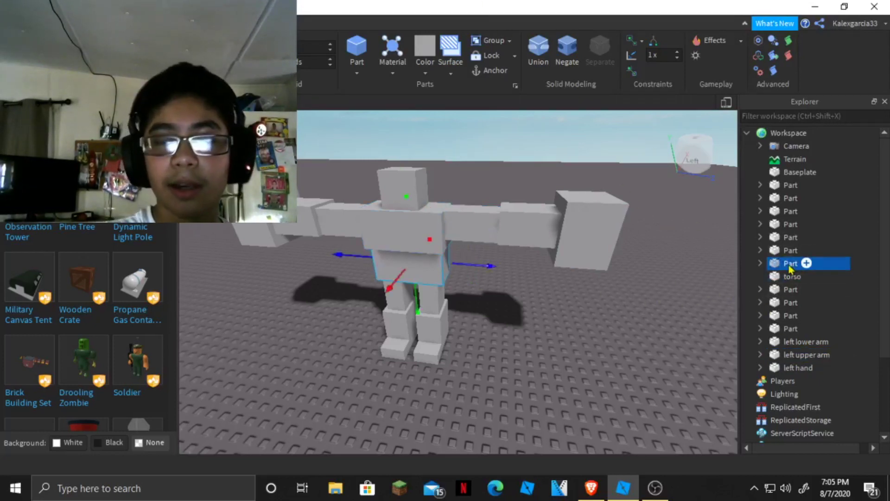
{"action": "type", "text": "lower torso"}
{"action": "key", "text": "Return"}
{"action": "left_click", "coordinate": [793, 277]}
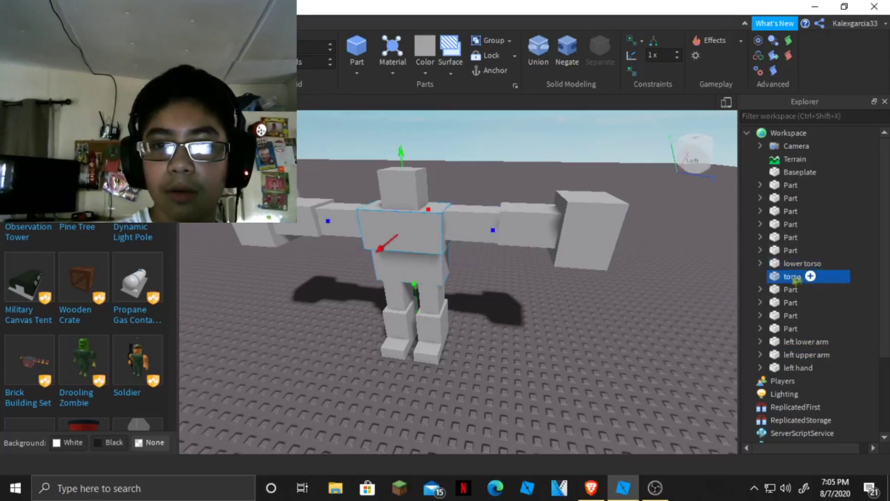
{"action": "type", "text": "upper"}
{"action": "key", "text": "Return"}
Rename the left leg's top block as "upper left leg" and its foot block as "left foot".
{"action": "left_click", "coordinate": [790, 237]}
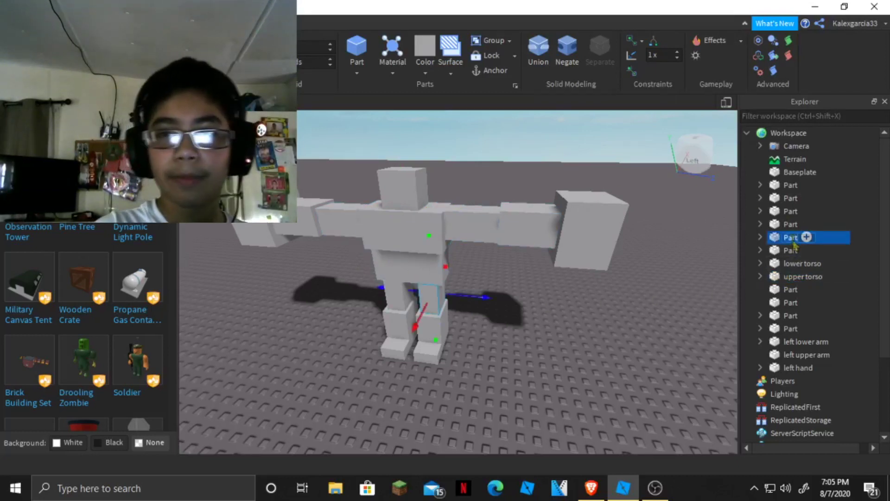
{"action": "left_click", "coordinate": [793, 237]}
{"action": "type", "text": "upper left leg"}
{"action": "key", "text": "Return"}
{"action": "left_click", "coordinate": [791, 250]}
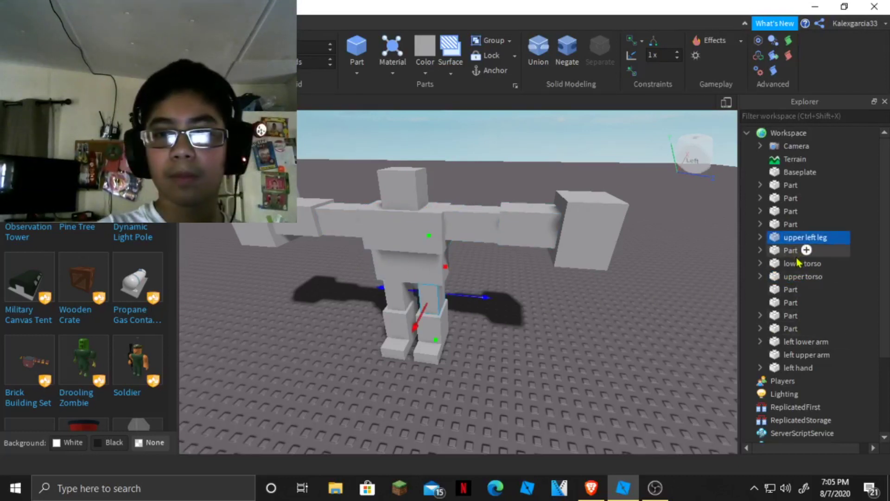
{"action": "left_click", "coordinate": [792, 249]}
{"action": "type", "text": "left foot"}
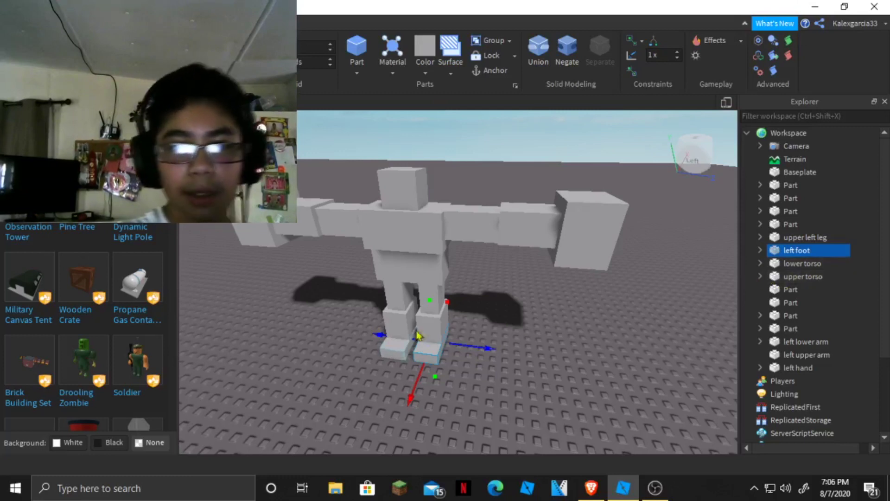
Rename the block between the upper left leg and the left foot as "lower left leg".
{"action": "left_click", "coordinate": [790, 198]}
{"action": "left_click", "coordinate": [793, 224]}
{"action": "type", "text": "lower left"}
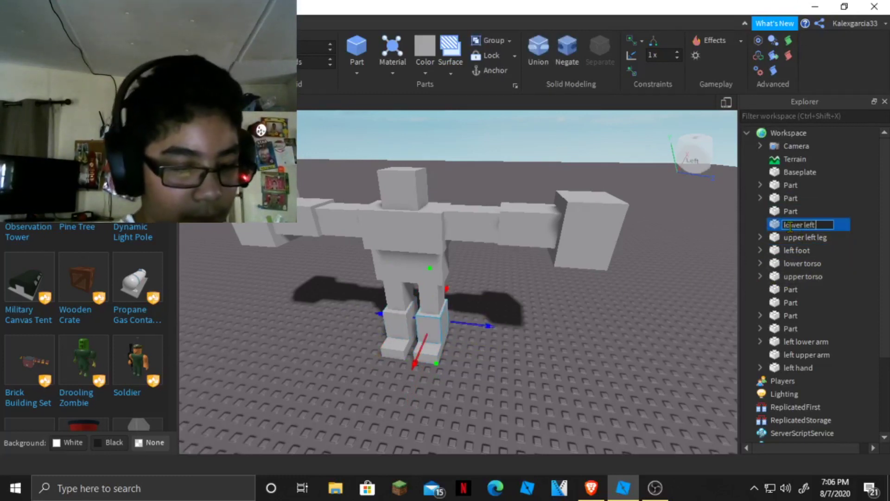
{"action": "type", "text": " leg"}
{"action": "key", "text": "Return"}
Rename the other leg's foot block as "right foot".
{"action": "left_click", "coordinate": [791, 185]}
{"action": "left_click", "coordinate": [793, 185]}
{"action": "type", "text": "right foot"}
{"action": "key", "text": "Return"}
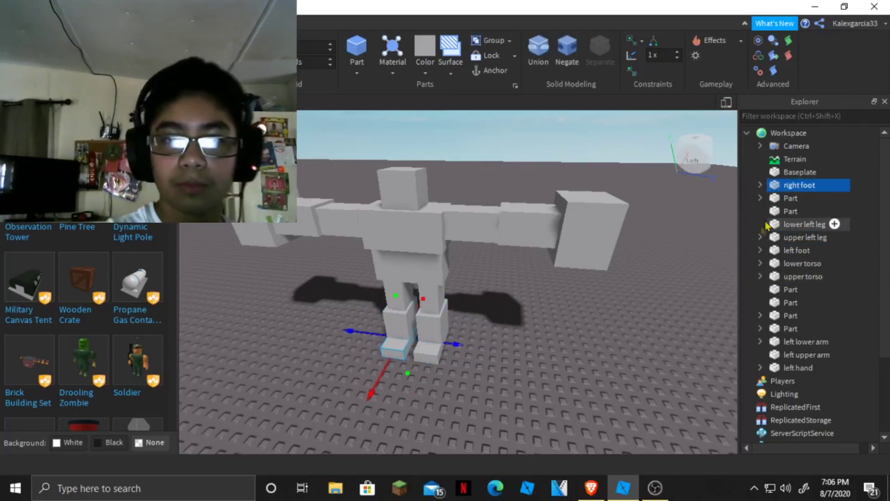
Rename the block directly above the right foot as "lowerleft foot".
{"action": "left_click", "coordinate": [790, 198]}
{"action": "left_click", "coordinate": [806, 198]}
{"action": "type", "text": "low"}
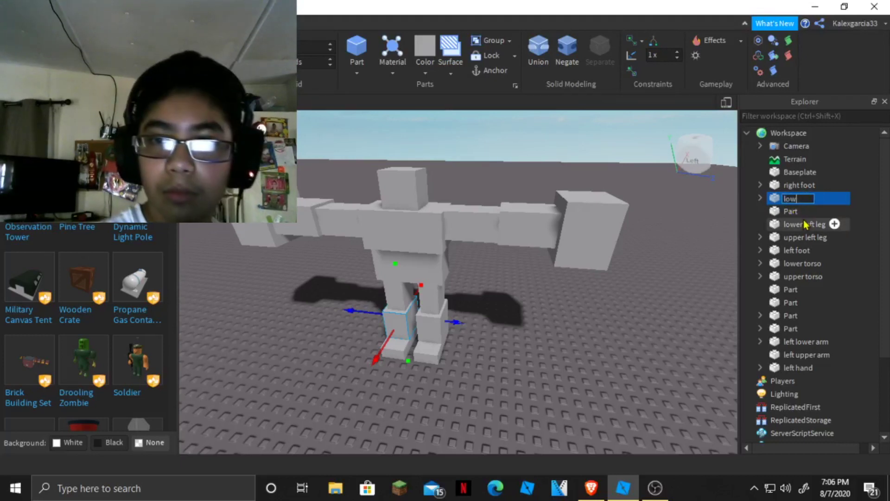
{"action": "type", "text": "erleft foot"}
{"action": "key", "text": "Return"}
Rename the right leg's top block as "upper right leg".
{"action": "left_click", "coordinate": [789, 214]}
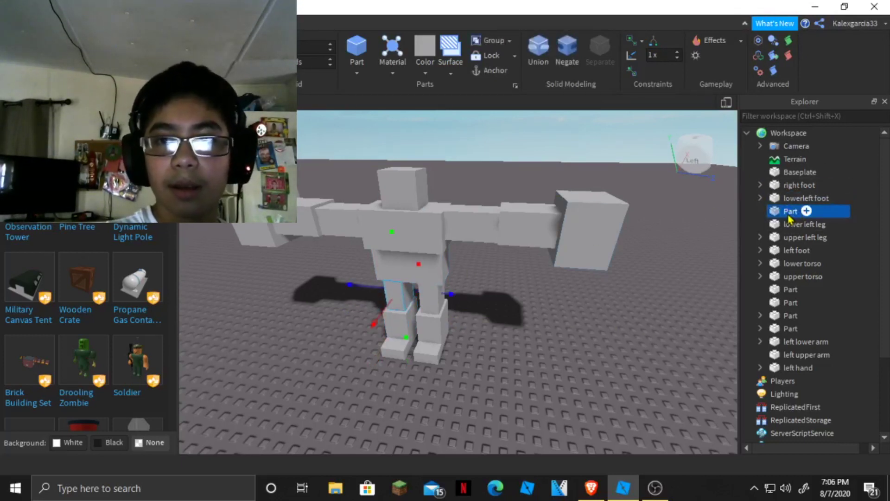
{"action": "left_click", "coordinate": [789, 214]}
{"action": "type", "text": "upper right leg"}
{"action": "key", "text": "Return"}
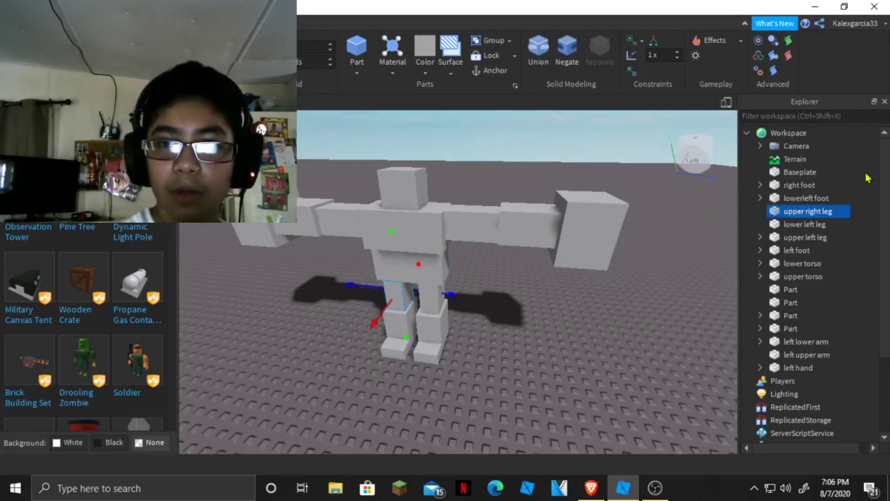
Correct the name of the block above the right foot to "lower right foot".
{"action": "left_click", "coordinate": [837, 198]}
{"action": "left_click", "coordinate": [837, 198]}
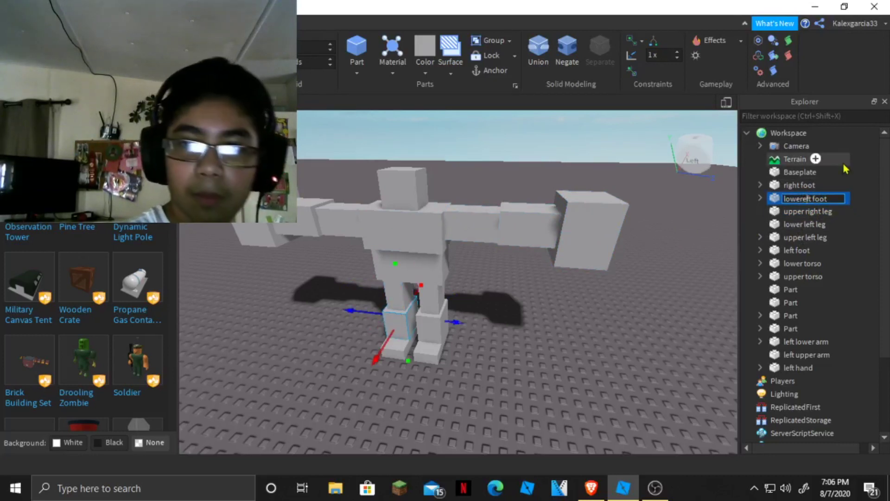
{"action": "key", "text": "BackSpace"}
{"action": "key", "text": "BackSpace"}
{"action": "key", "text": "BackSpace"}
{"action": "key", "text": "BackSpace"}
{"action": "type", "text": "r right"}
{"action": "key", "text": "Return"}
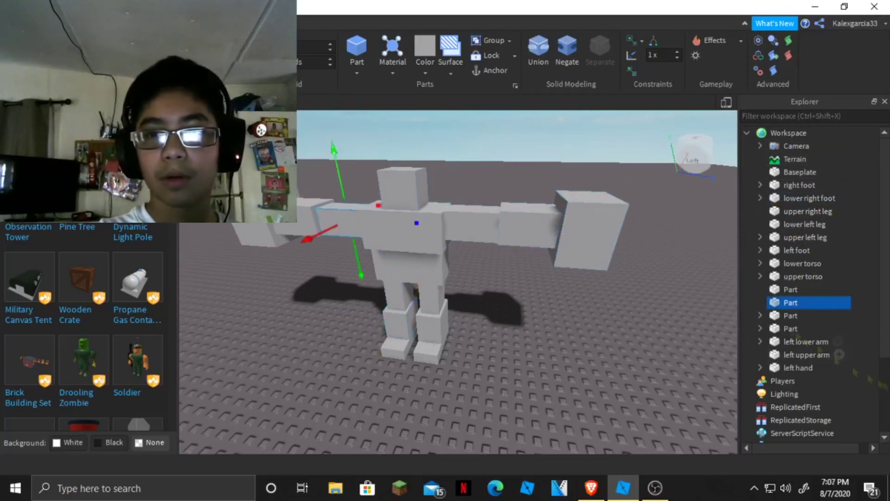
Name the right arm's blocks "right upper arm", "right lower arm" and "right hand", going outward from the torso.
{"action": "left_click", "coordinate": [790, 316]}
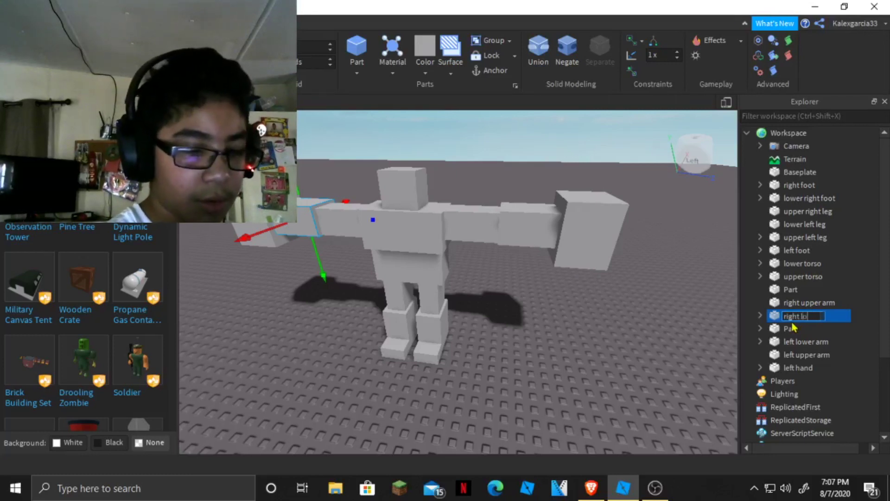
{"action": "key", "text": "Return"}
{"action": "left_click", "coordinate": [265, 235]}
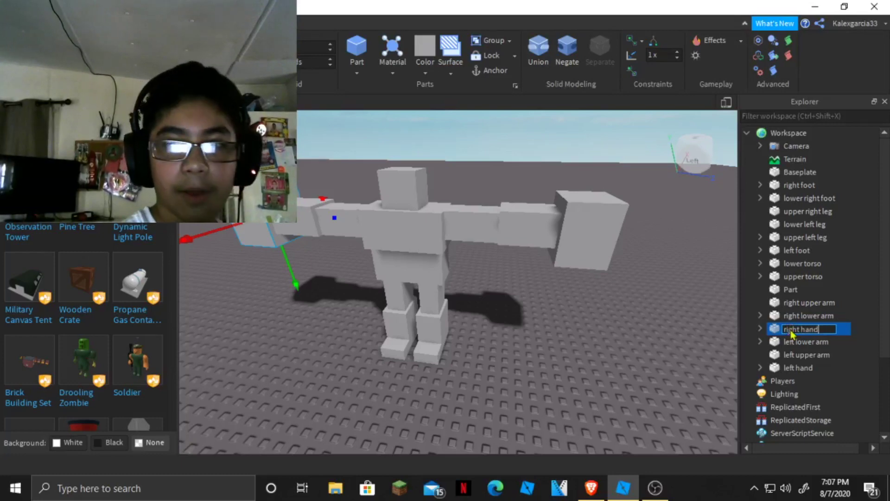
{"action": "key", "text": "Return"}
Select all body parts of the character and group them into one model.
{"action": "left_click", "coordinate": [529, 280]}
{"action": "scroll", "coordinate": [530, 280], "scroll_direction": "down", "scroll_amount": 3}
{"action": "right_click_drag", "start_coordinate": [530, 280], "coordinate": [512, 248]}
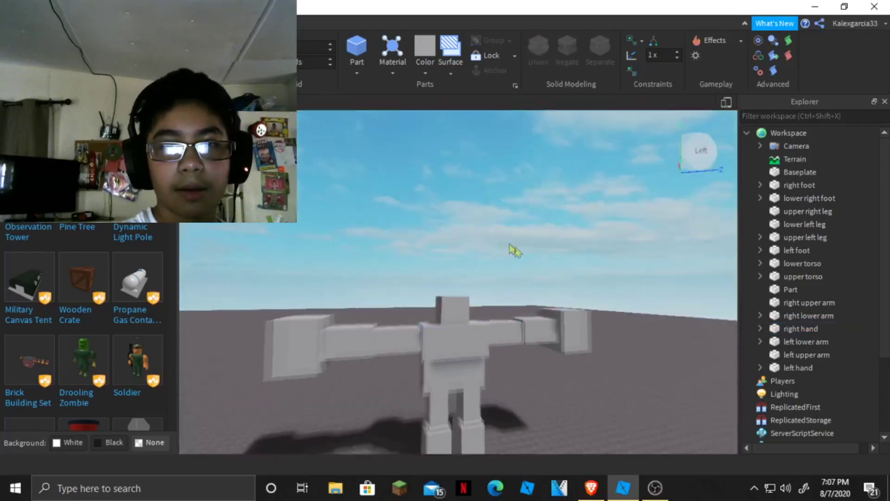
{"action": "right_click_drag", "start_coordinate": [495, 318], "coordinate": [496, 319]}
{"action": "scroll", "coordinate": [494, 318], "scroll_direction": "up", "scroll_amount": 3}
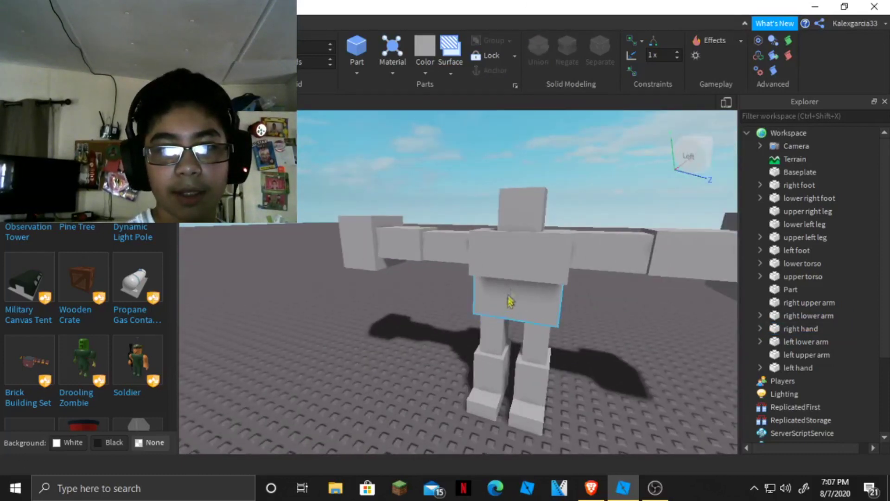
{"action": "scroll", "coordinate": [509, 301], "scroll_direction": "down", "scroll_amount": 10}
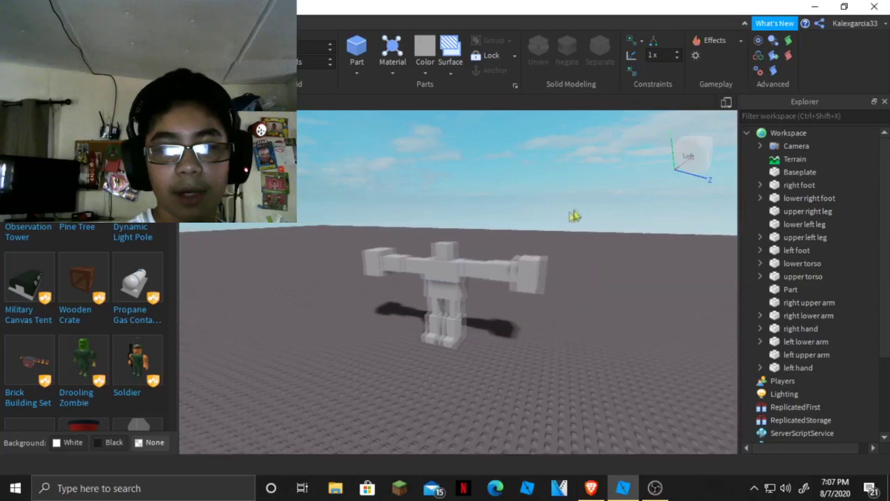
{"action": "left_click_drag", "start_coordinate": [565, 189], "coordinate": [299, 371]}
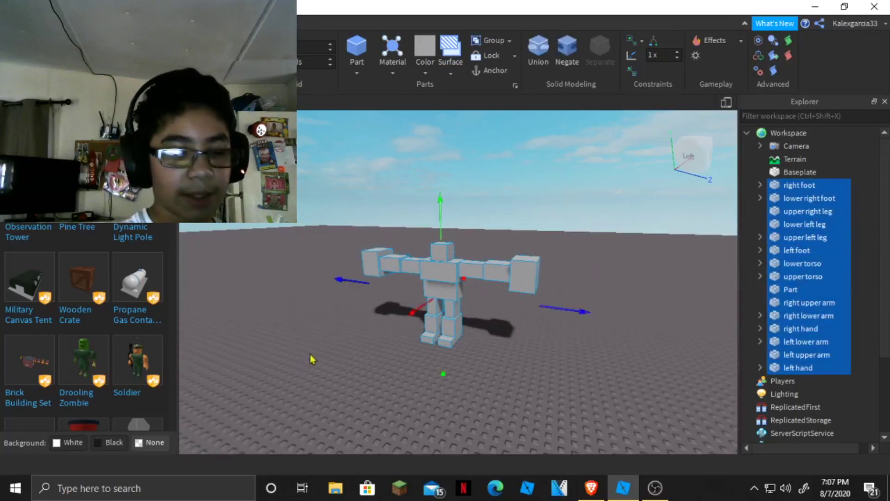
{"action": "key", "text": "ctrl+g"}
Rename the grouped character model as "block boi 1.0".
{"action": "left_click", "coordinate": [622, 260]}
{"action": "right_click_drag", "start_coordinate": [622, 260], "coordinate": [606, 262]}
{"action": "scroll", "coordinate": [606, 262], "scroll_direction": "up", "scroll_amount": 3}
{"action": "scroll", "coordinate": [699, 197], "scroll_direction": "down", "scroll_amount": 3}
{"action": "scroll", "coordinate": [653, 231], "scroll_direction": "up", "scroll_amount": 3}
{"action": "scroll", "coordinate": [652, 230], "scroll_direction": "down", "scroll_amount": 5}
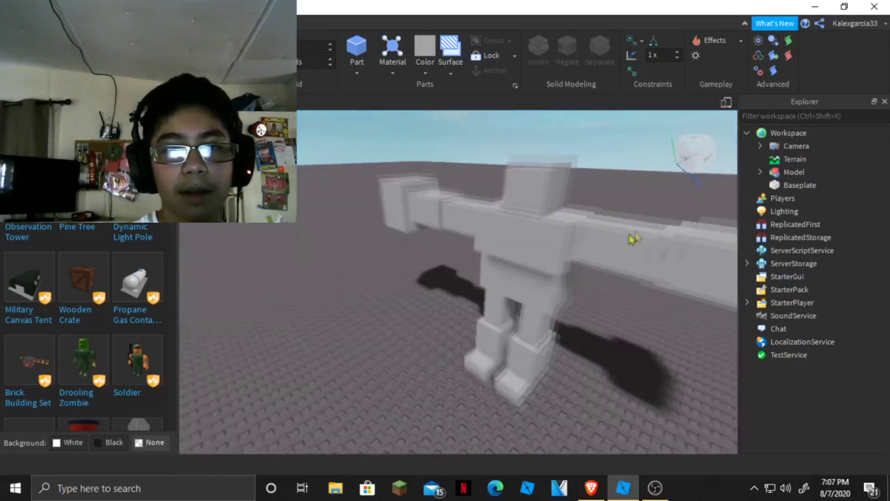
{"action": "left_click", "coordinate": [794, 172]}
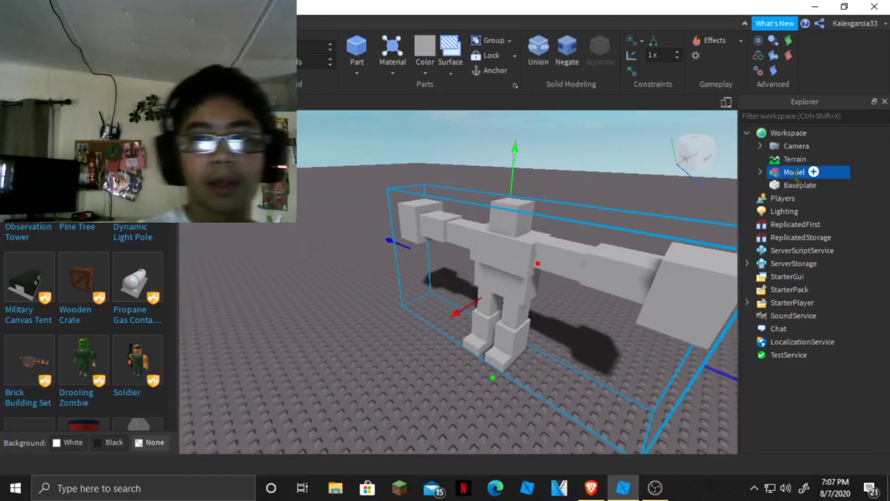
{"action": "left_click", "coordinate": [794, 172]}
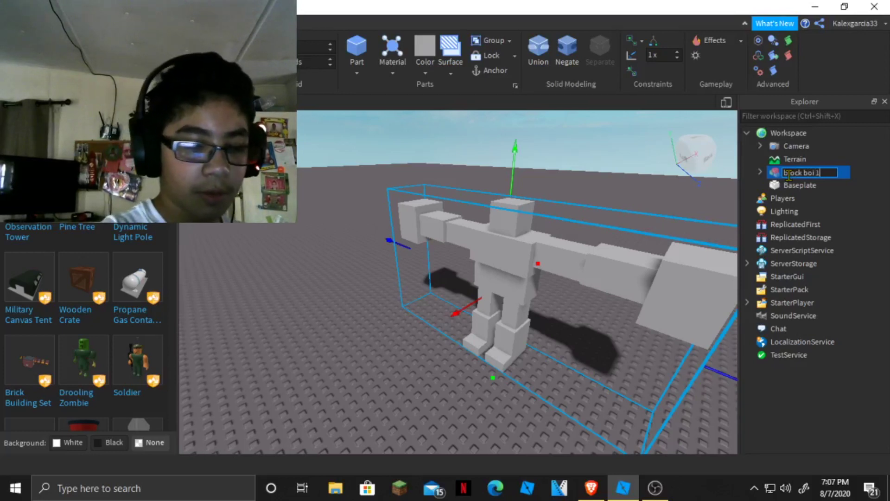
{"action": "key", "text": "Return"}
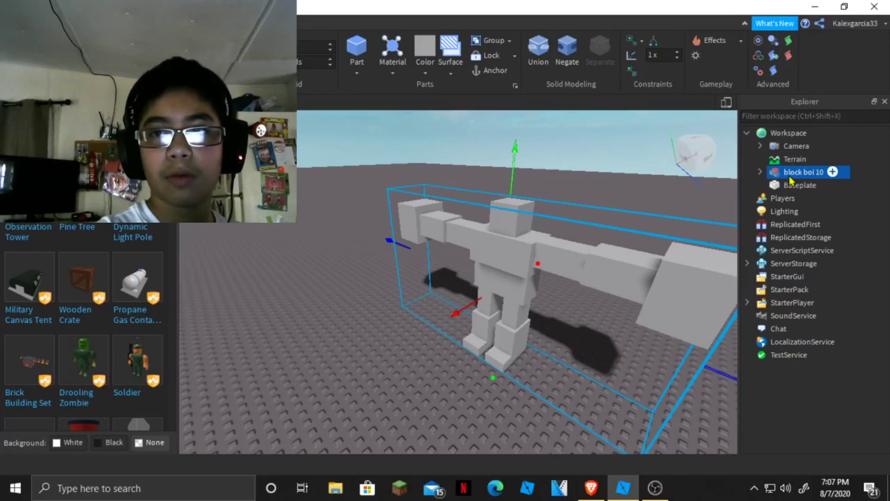
{"action": "left_click", "coordinate": [821, 175]}
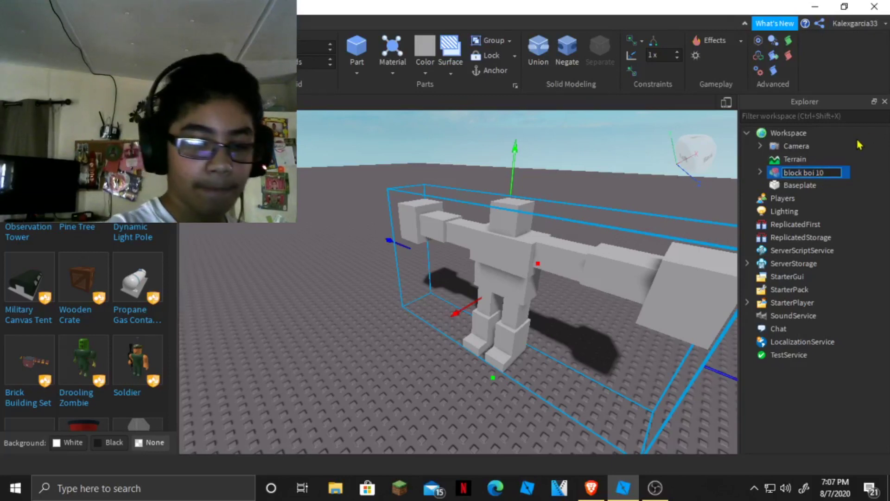
{"action": "type", "text": "."}
{"action": "key", "text": "Return"}
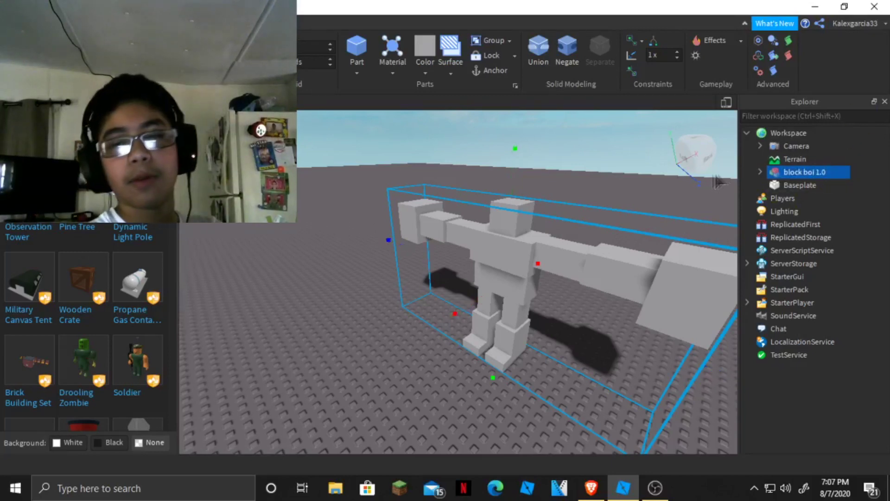
Expand the block boi 1.0 model and insert a Humanoid object into it.
{"action": "scroll", "coordinate": [615, 193], "scroll_direction": "down", "scroll_amount": 3}
{"action": "scroll", "coordinate": [612, 197], "scroll_direction": "up", "scroll_amount": 2}
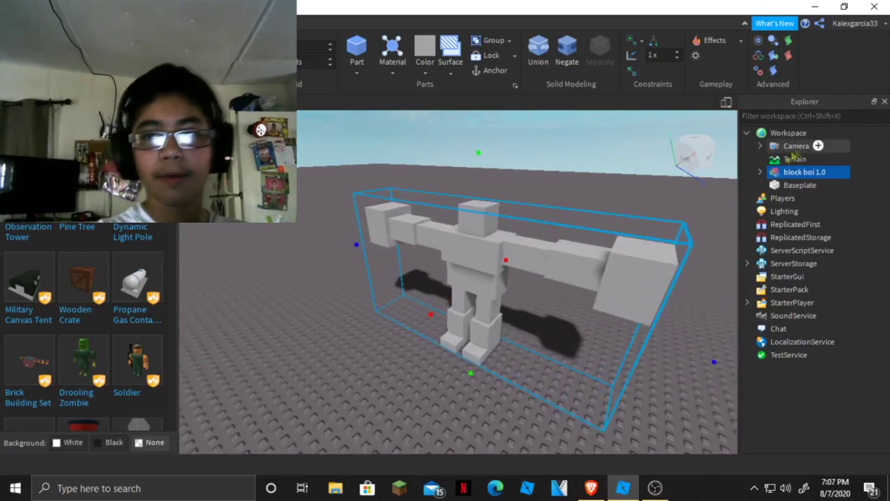
{"action": "left_click", "coordinate": [760, 172]}
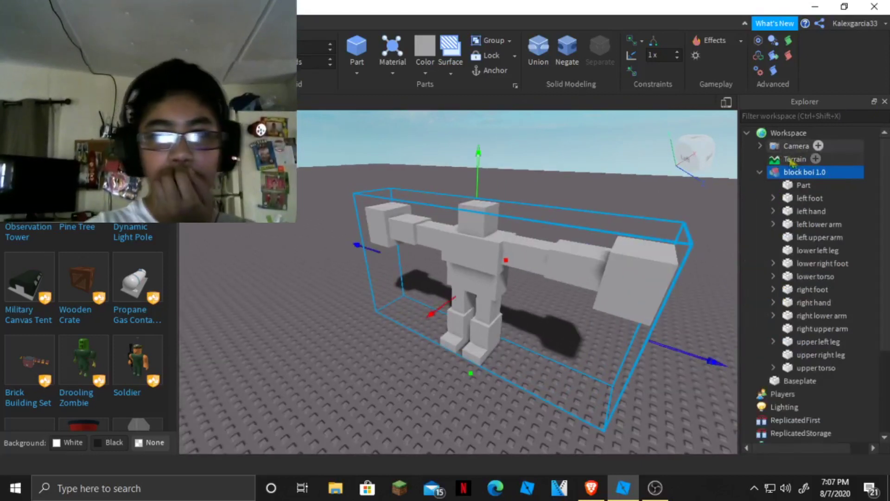
{"action": "left_click", "coordinate": [834, 172]}
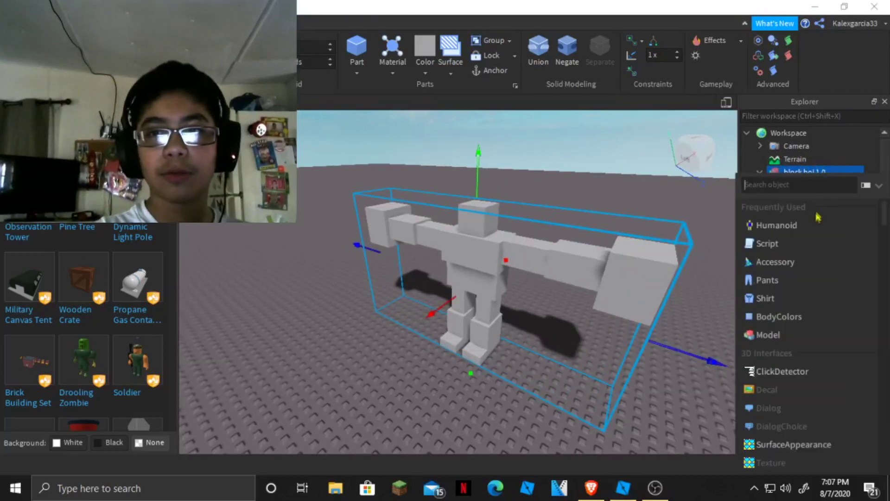
{"action": "left_click", "coordinate": [790, 225]}
{"action": "scroll", "coordinate": [593, 236], "scroll_direction": "down", "scroll_amount": 5}
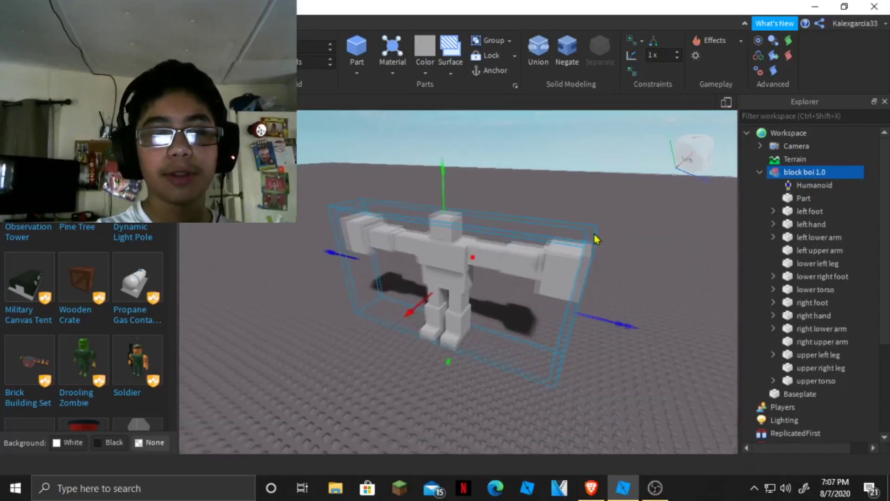
{"action": "scroll", "coordinate": [594, 233], "scroll_direction": "up", "scroll_amount": 3}
{"action": "right_click_drag", "start_coordinate": [594, 233], "coordinate": [594, 233]}
{"action": "scroll", "coordinate": [594, 234], "scroll_direction": "down", "scroll_amount": 3}
{"action": "scroll", "coordinate": [557, 175], "scroll_direction": "up", "scroll_amount": 4}
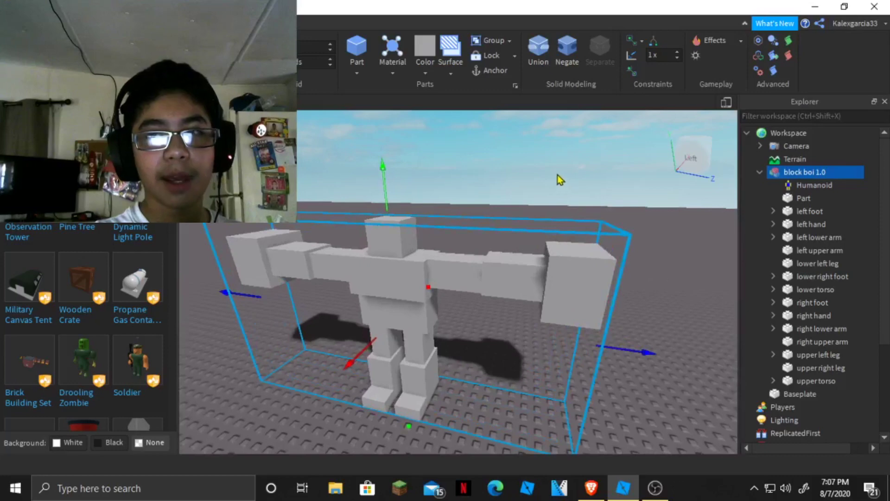
{"action": "scroll", "coordinate": [580, 170], "scroll_direction": "down", "scroll_amount": 4}
{"action": "left_click", "coordinate": [566, 205]}
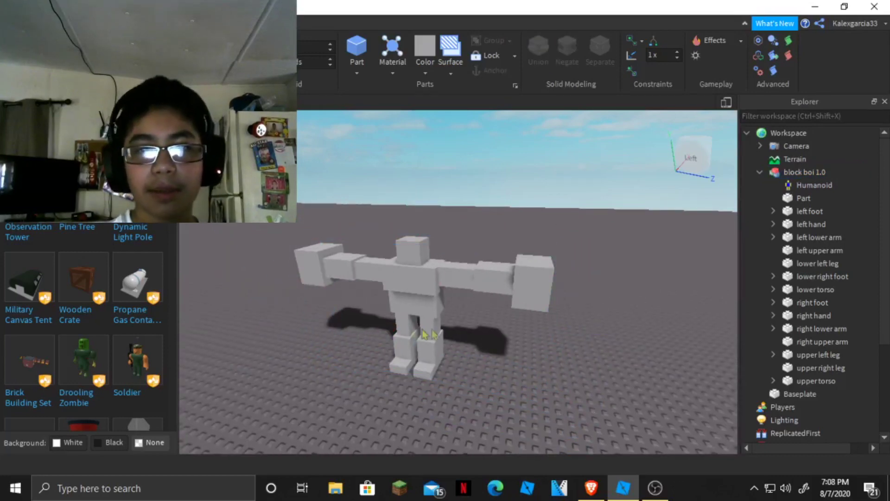
{"action": "left_click", "coordinate": [421, 298]}
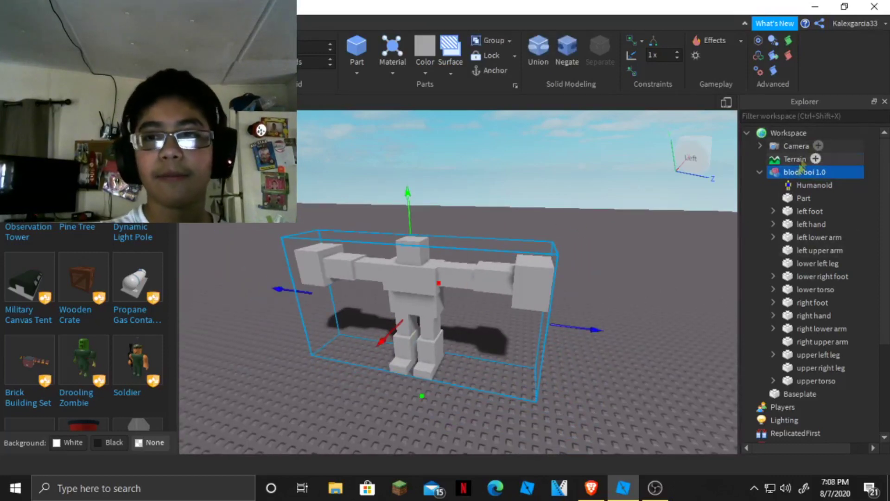
Rename the character's head block inside the block boi 1.0 model as "head".
{"action": "left_click", "coordinate": [802, 198]}
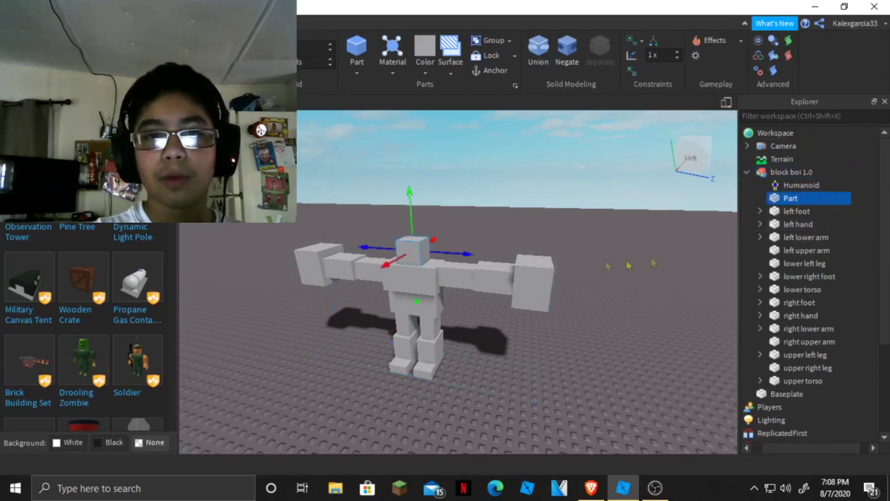
{"action": "key", "text": "f"}
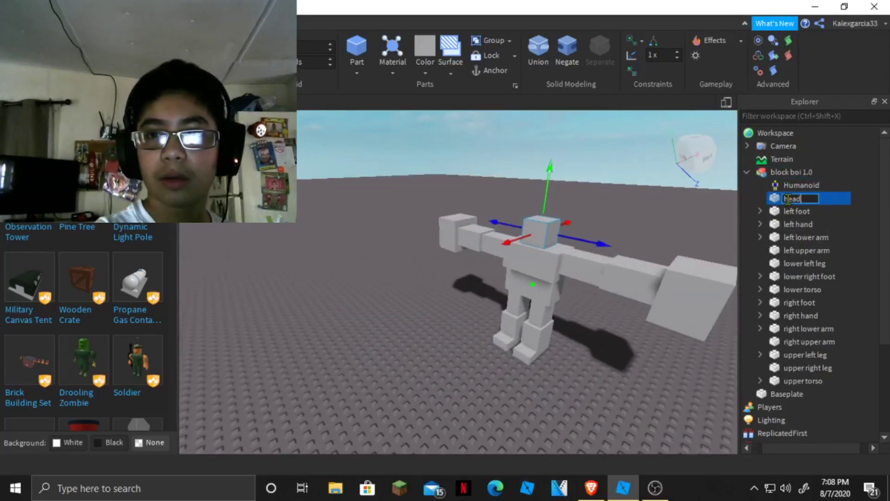
{"action": "left_click", "coordinate": [514, 337]}
{"action": "key", "text": "f"}
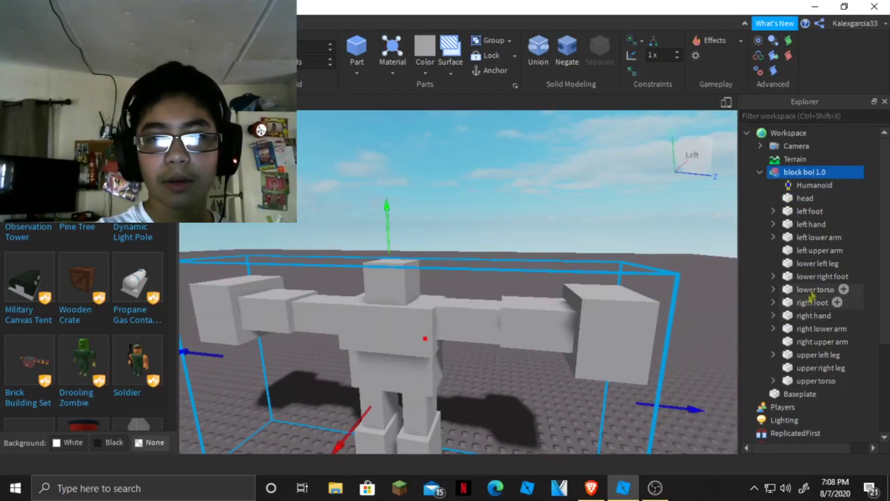
Duplicate the lower torso block and move the copy down until it overlaps the original lower torso.
{"action": "left_click", "coordinate": [816, 382]}
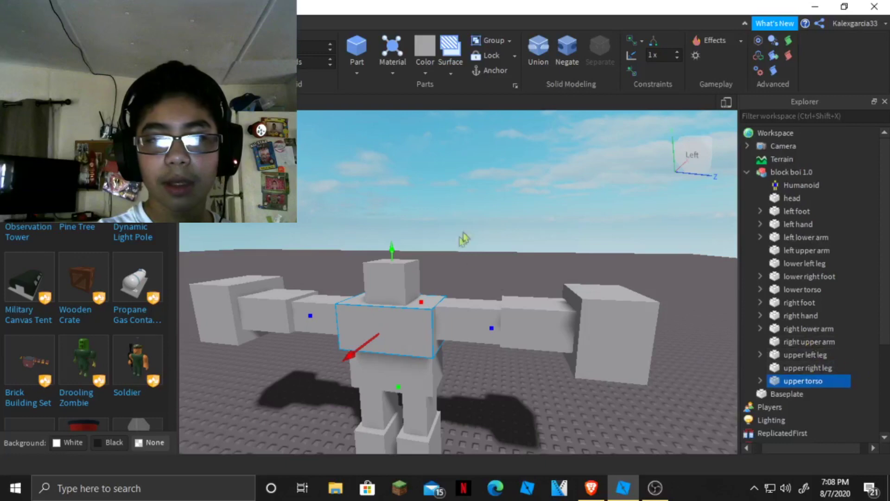
{"action": "right_click_drag", "start_coordinate": [462, 236], "coordinate": [483, 220]}
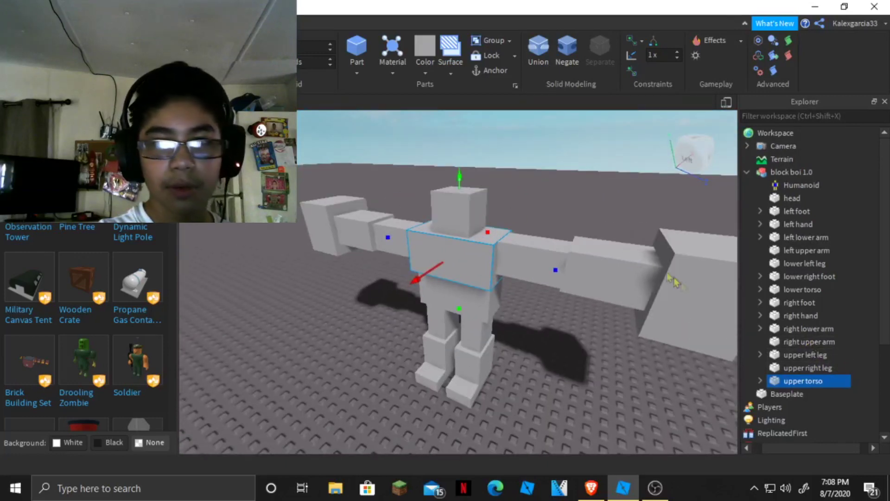
{"action": "left_click", "coordinate": [804, 289]}
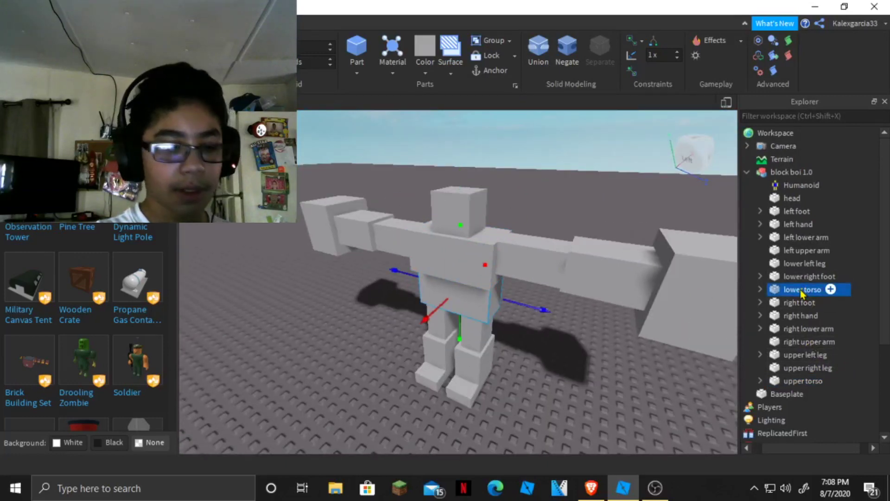
{"action": "key", "text": "ctrl+c"}
{"action": "key", "text": "ctrl+v"}
{"action": "scroll", "coordinate": [492, 176], "scroll_direction": "down", "scroll_amount": 1}
{"action": "right_click_drag", "start_coordinate": [493, 176], "coordinate": [484, 160]}
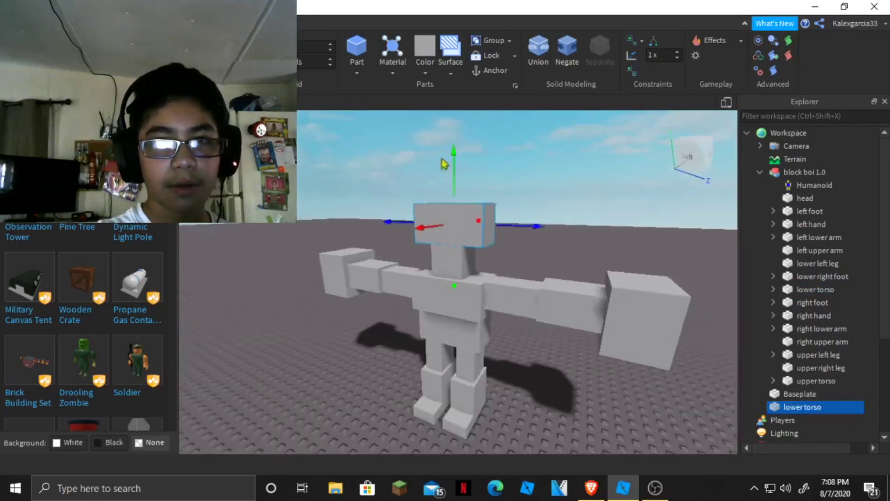
{"action": "left_click_drag", "start_coordinate": [455, 157], "coordinate": [471, 278]}
{"action": "scroll", "coordinate": [473, 274], "scroll_direction": "up", "scroll_amount": 5}
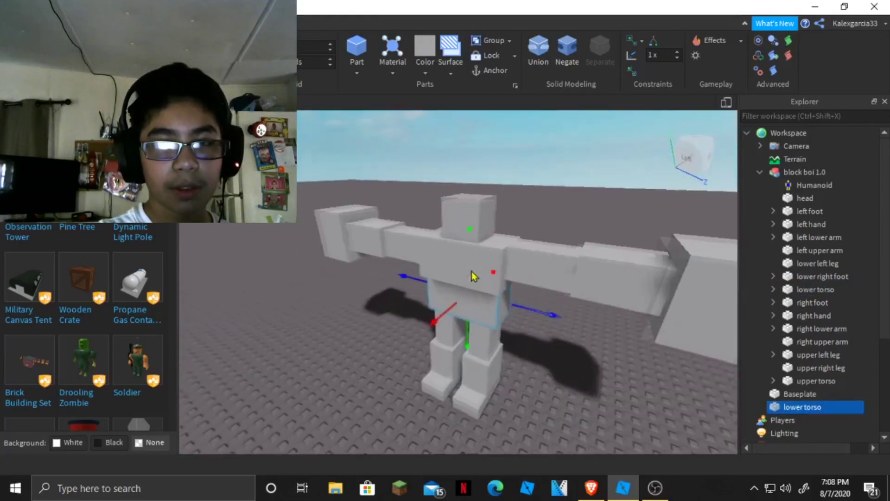
Scale the duplicated lower torso narrower from both sides and thinner in depth so it fits inside the original.
{"action": "scroll", "coordinate": [452, 252], "scroll_direction": "down", "scroll_amount": 5}
{"action": "key", "text": "ctrl+4"}
{"action": "key", "text": "ctrl+3"}
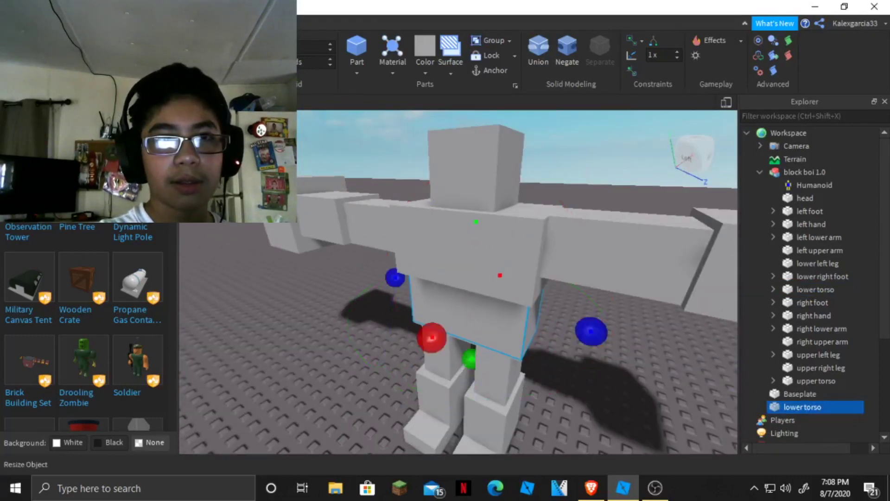
{"action": "left_click_drag", "start_coordinate": [591, 331], "coordinate": [561, 323]}
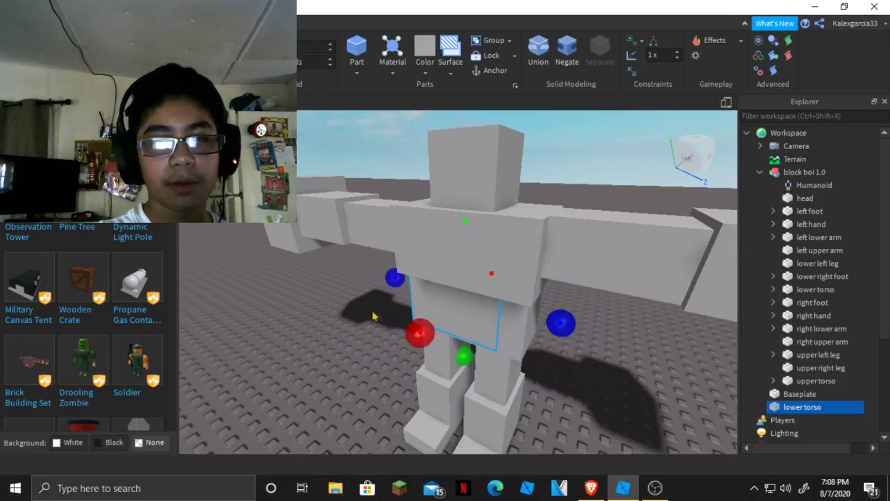
{"action": "left_click_drag", "start_coordinate": [394, 281], "coordinate": [417, 284]}
{"action": "left_click_drag", "start_coordinate": [562, 322], "coordinate": [542, 318]}
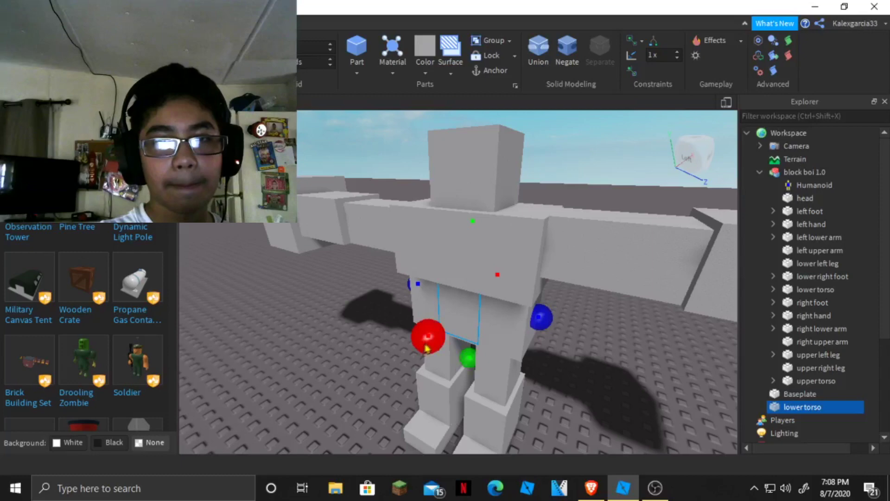
{"action": "right_click_drag", "start_coordinate": [425, 342], "coordinate": [431, 344]}
{"action": "left_click_drag", "start_coordinate": [470, 337], "coordinate": [457, 336]}
Show the duplicated lower torso's properties and set its Transparency to 1.
{"action": "left_click", "coordinate": [273, 23]}
{"action": "left_click", "coordinate": [50, 55]}
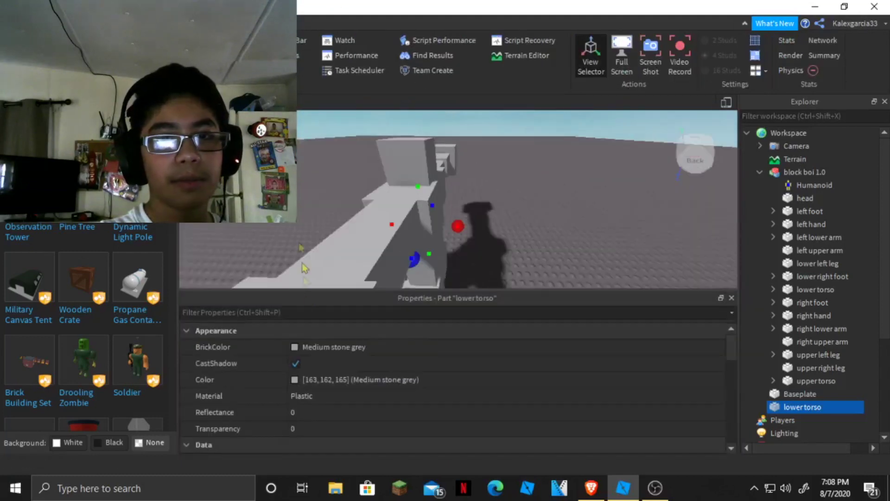
{"action": "left_click", "coordinate": [294, 429]}
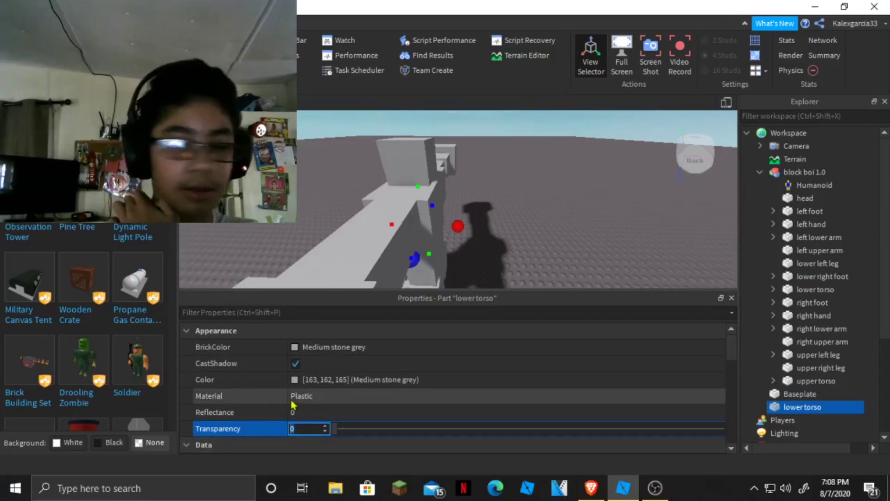
{"action": "type", "text": "1"}
{"action": "key", "text": "Return"}
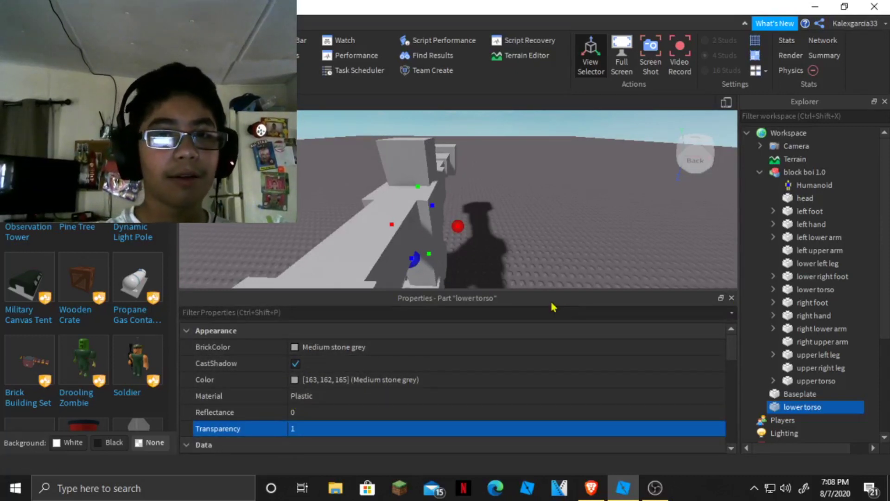
{"action": "left_click_drag", "start_coordinate": [529, 298], "coordinate": [673, 279]}
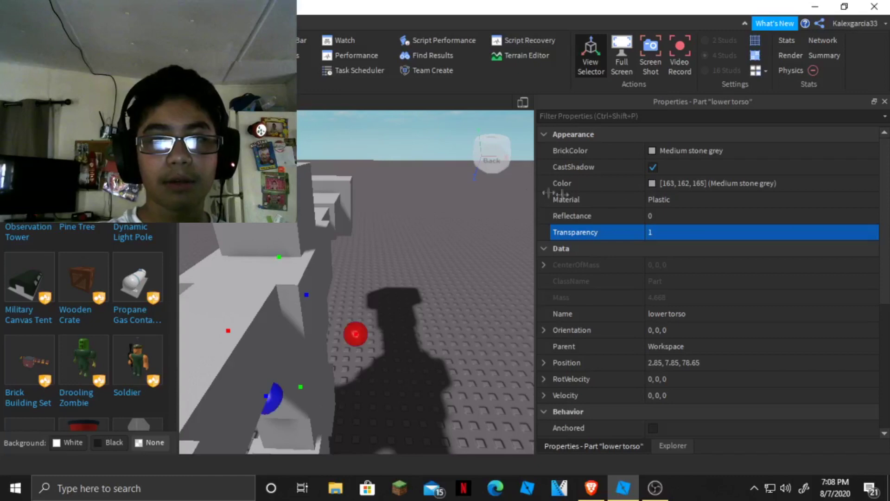
{"action": "left_click_drag", "start_coordinate": [766, 104], "coordinate": [404, 456]}
{"action": "left_click_drag", "start_coordinate": [533, 171], "coordinate": [742, 209]}
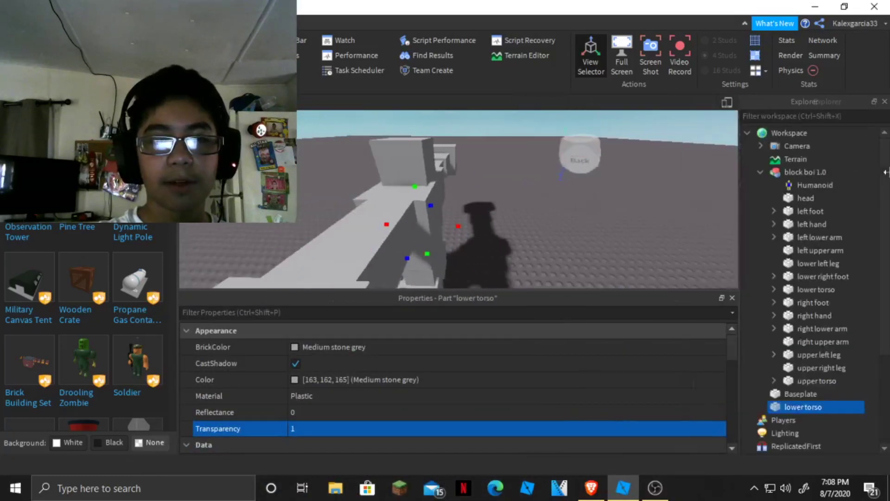
{"action": "left_click", "coordinate": [732, 299]}
Rename the transparent lower torso copy as "HumanoidRootPart".
{"action": "right_click_drag", "start_coordinate": [598, 219], "coordinate": [595, 218]}
{"action": "scroll", "coordinate": [592, 226], "scroll_direction": "down", "scroll_amount": 4}
{"action": "scroll", "coordinate": [584, 259], "scroll_direction": "up", "scroll_amount": 2}
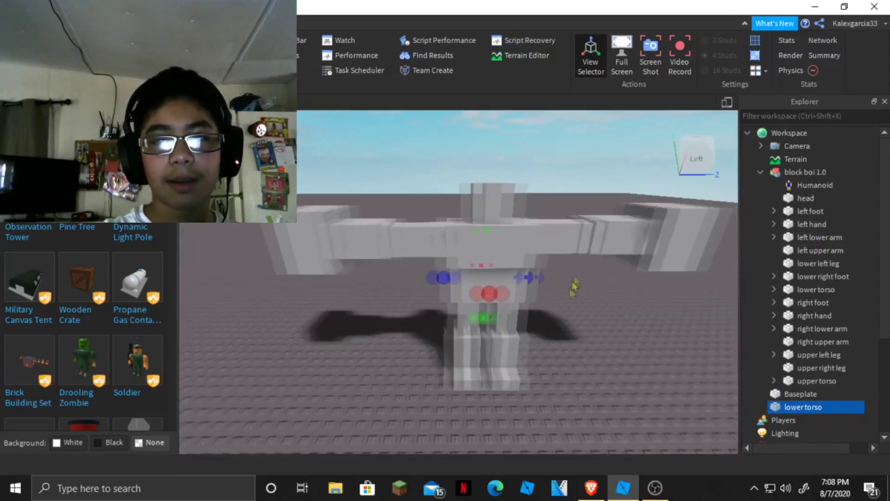
{"action": "left_click", "coordinate": [546, 316]}
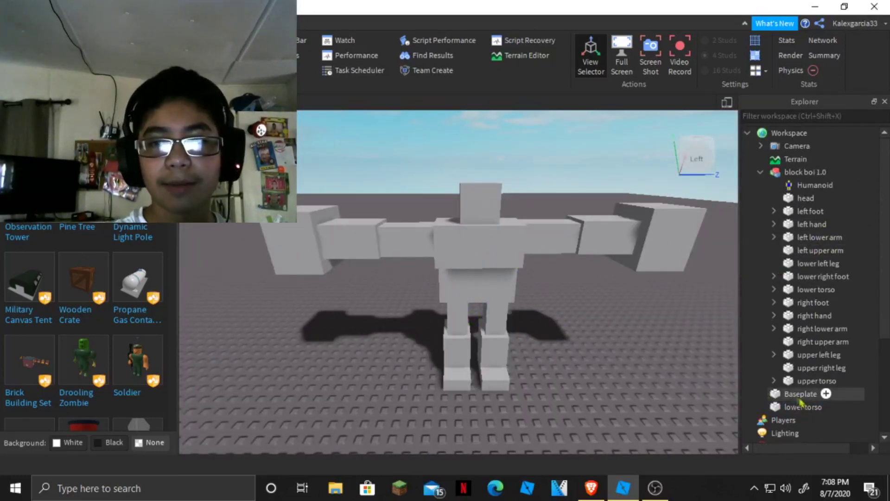
{"action": "left_click_drag", "start_coordinate": [812, 409], "coordinate": [770, 414]}
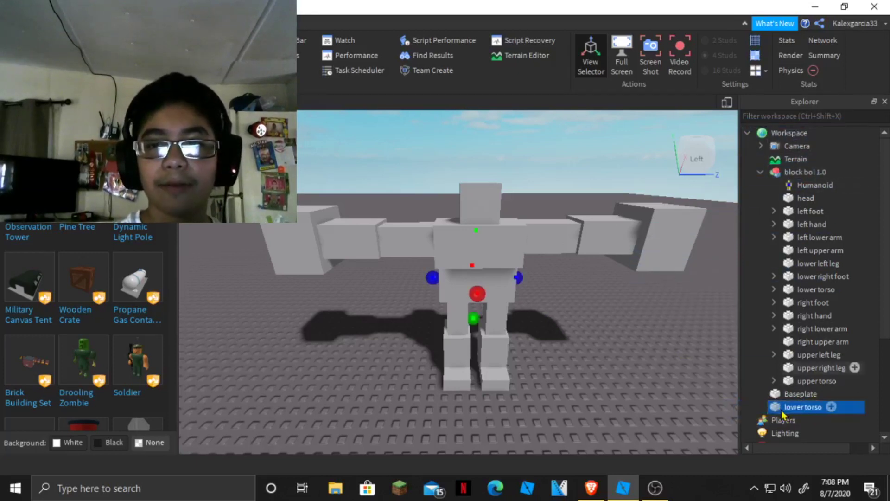
{"action": "double_click", "coordinate": [801, 408]}
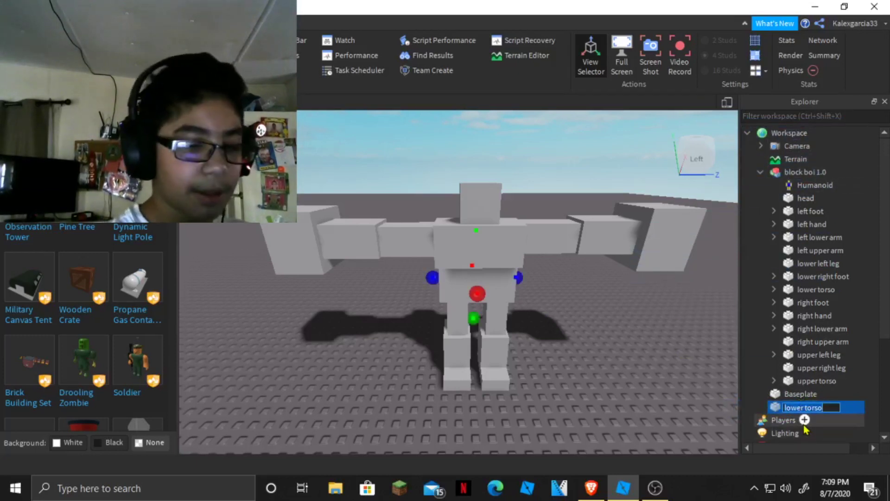
{"action": "type", "text": "h"}
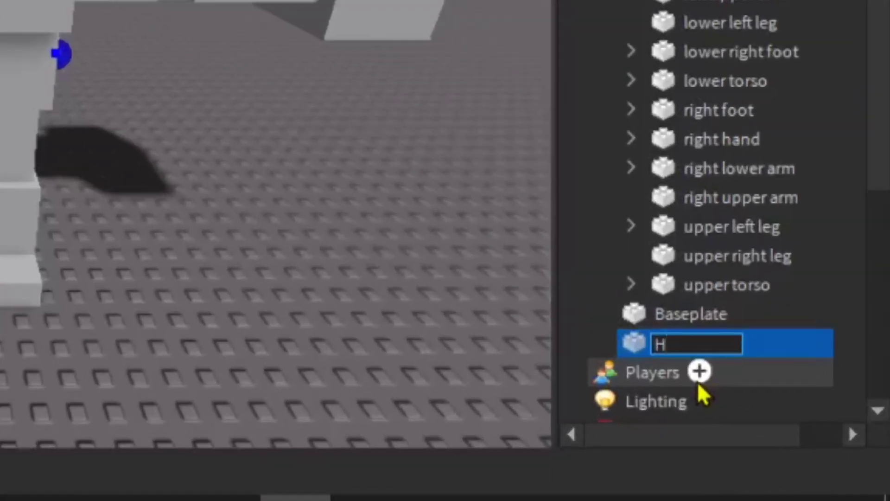
{"action": "type", "text": "umano"}
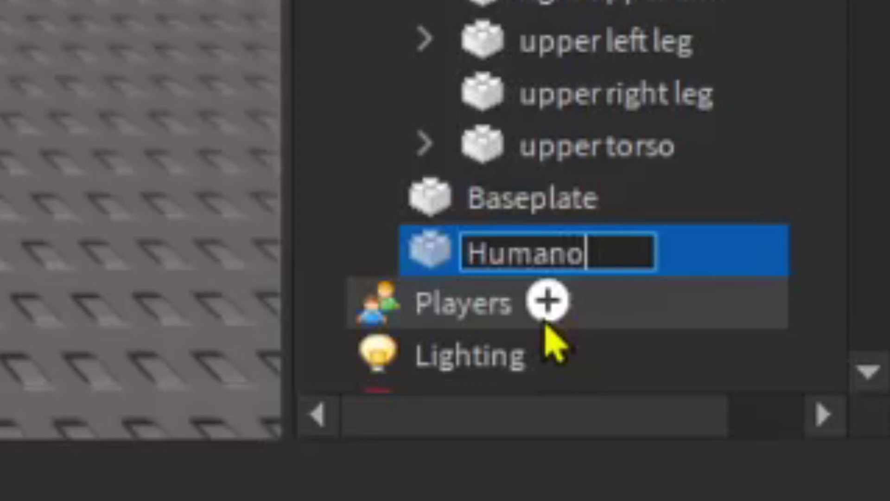
{"action": "key", "text": "BackSpace"}
{"action": "type", "text": "oid"}
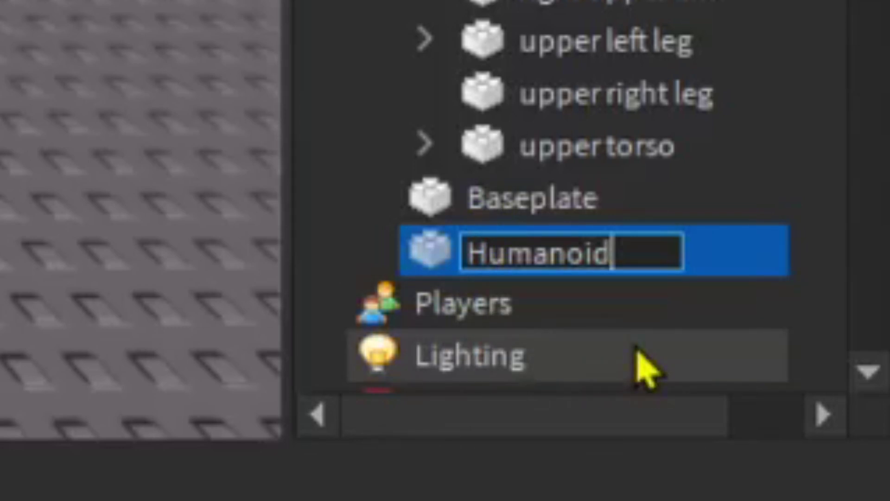
{"action": "type", "text": "R"}
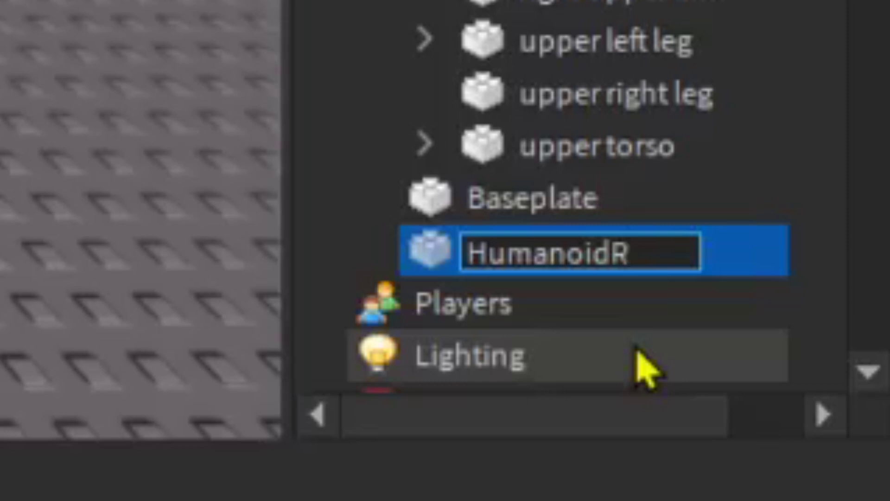
{"action": "type", "text": "p"}
{"action": "key", "text": "BackSpace"}
{"action": "type", "text": "oot"}
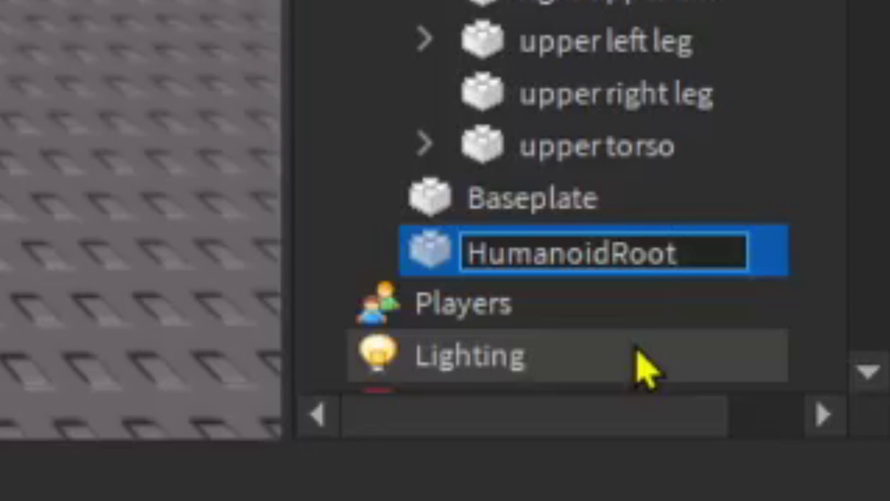
{"action": "type", "text": "P"}
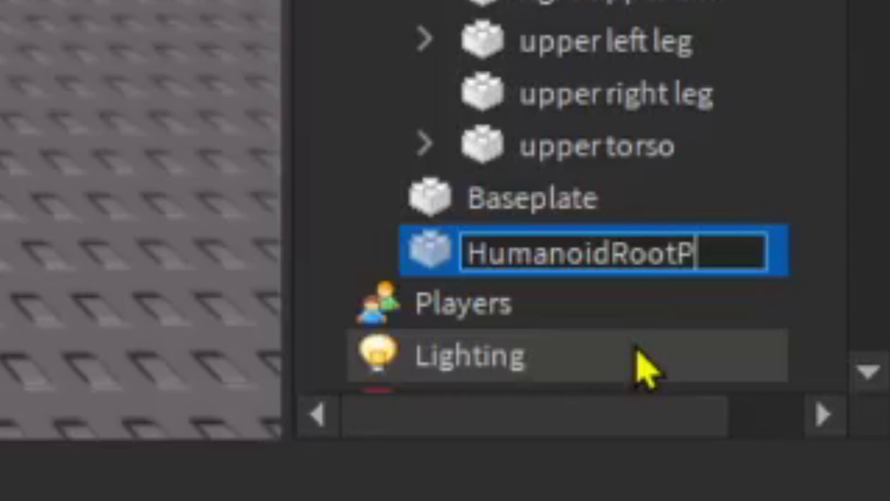
{"action": "type", "text": "art"}
{"action": "key", "text": "Return"}
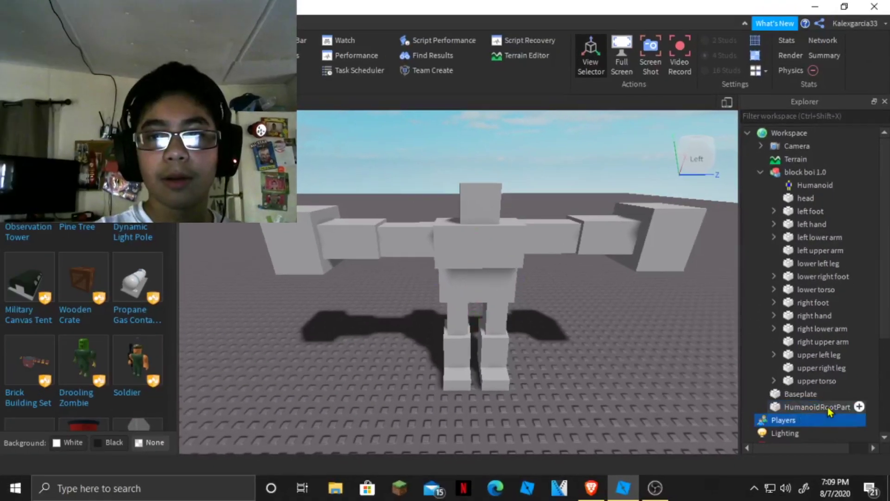
Move HumanoidRootPart into the block boi 1.0 model and assign it as the model's PrimaryPart.
{"action": "left_click_drag", "start_coordinate": [815, 396], "coordinate": [776, 104]}
{"action": "left_click_drag", "start_coordinate": [796, 168], "coordinate": [798, 169]}
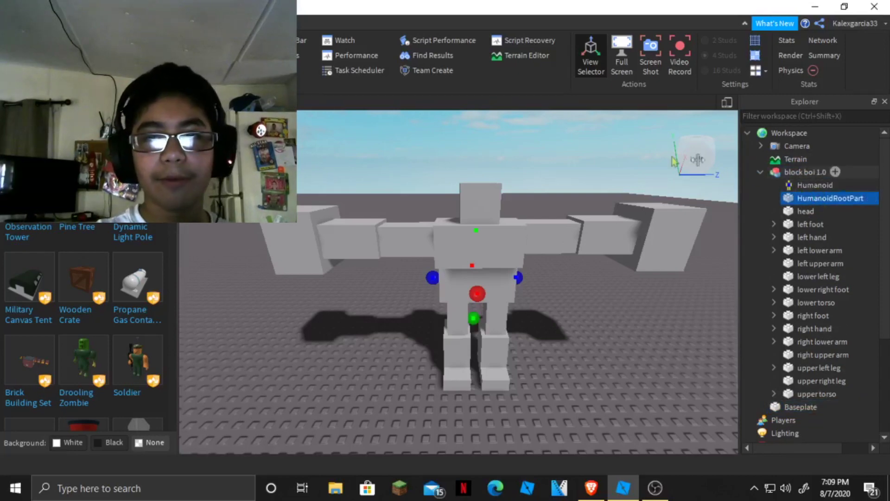
{"action": "left_click", "coordinate": [50, 54]}
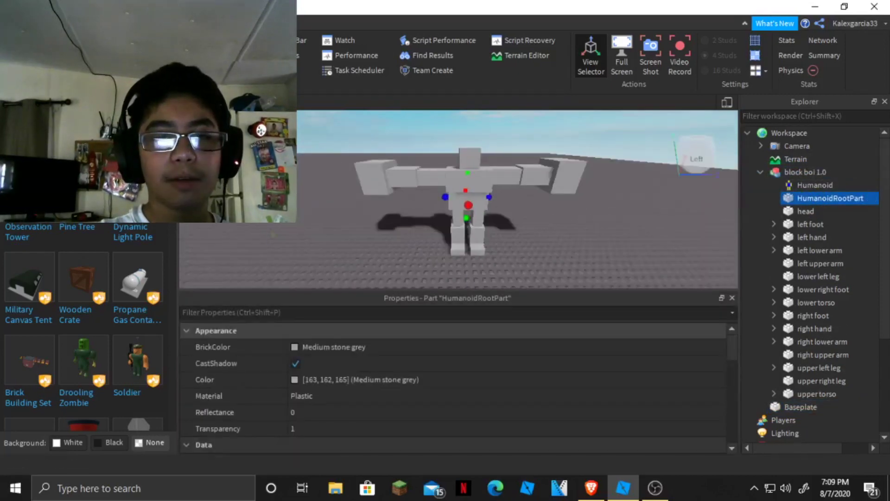
{"action": "scroll", "coordinate": [385, 410], "scroll_direction": "down", "scroll_amount": 1}
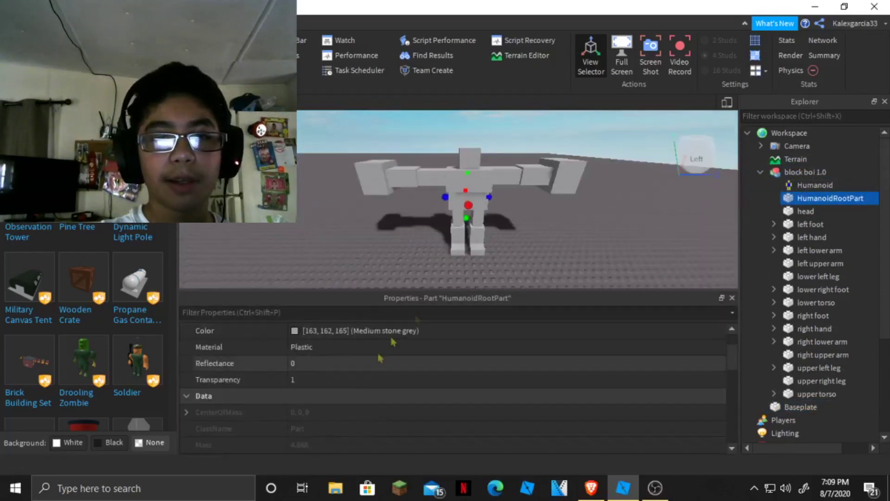
{"action": "left_click", "coordinate": [806, 172]}
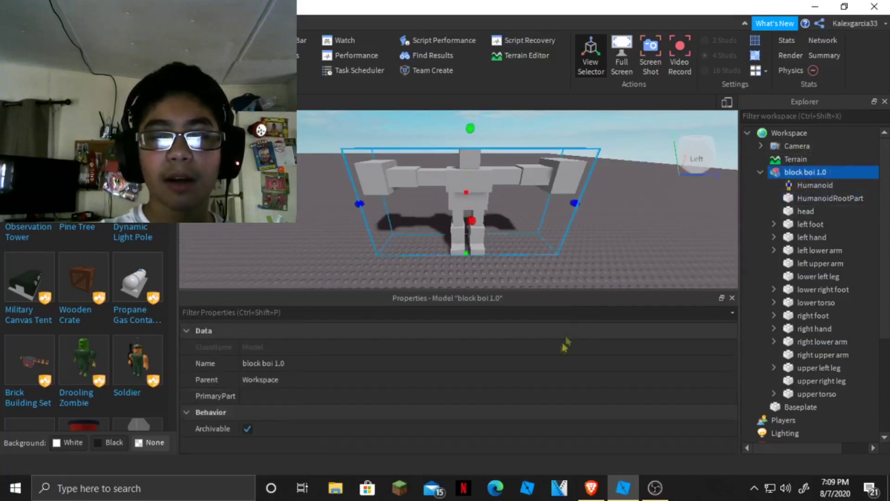
{"action": "left_click", "coordinate": [327, 396]}
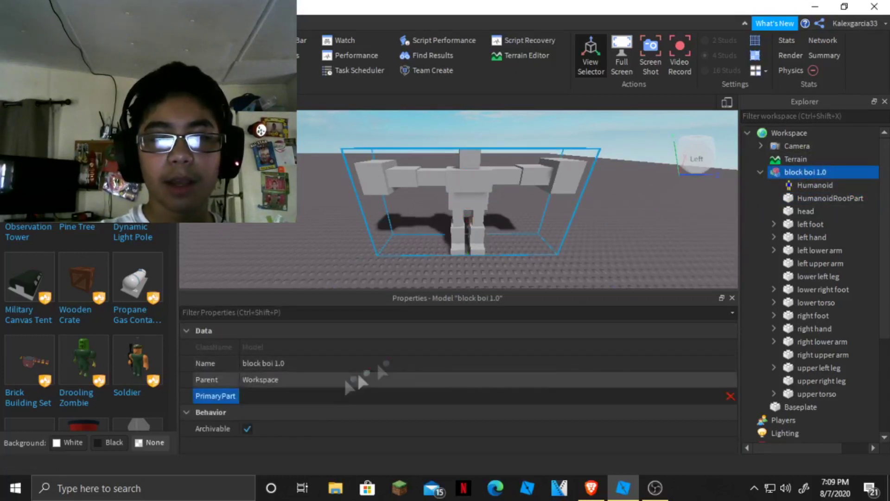
{"action": "left_click", "coordinate": [823, 200]}
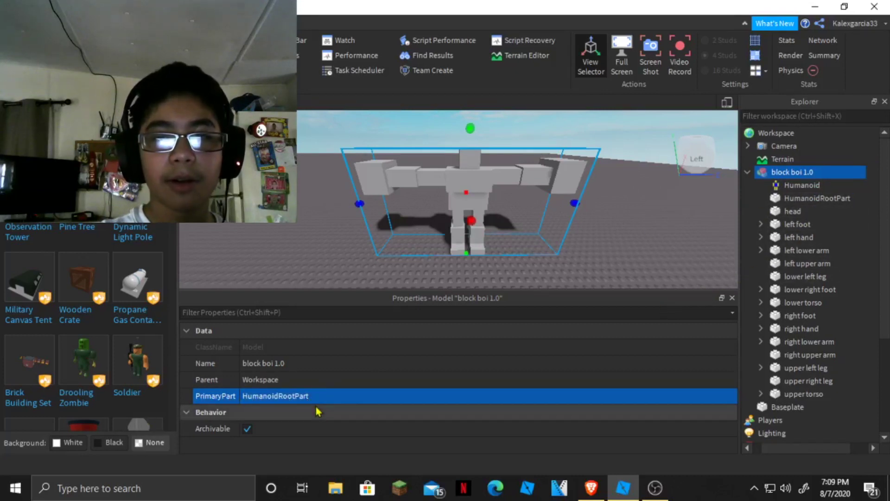
{"action": "left_click", "coordinate": [732, 299]}
Join the lower torso in place to HumanoidRootPart with Easy Weld, using HumanoidRootPart as base part and keeping the joint animatable.
{"action": "right_click_drag", "start_coordinate": [565, 264], "coordinate": [563, 264]}
{"action": "left_click", "coordinate": [626, 347]}
{"action": "right_click_drag", "start_coordinate": [627, 348], "coordinate": [628, 349]}
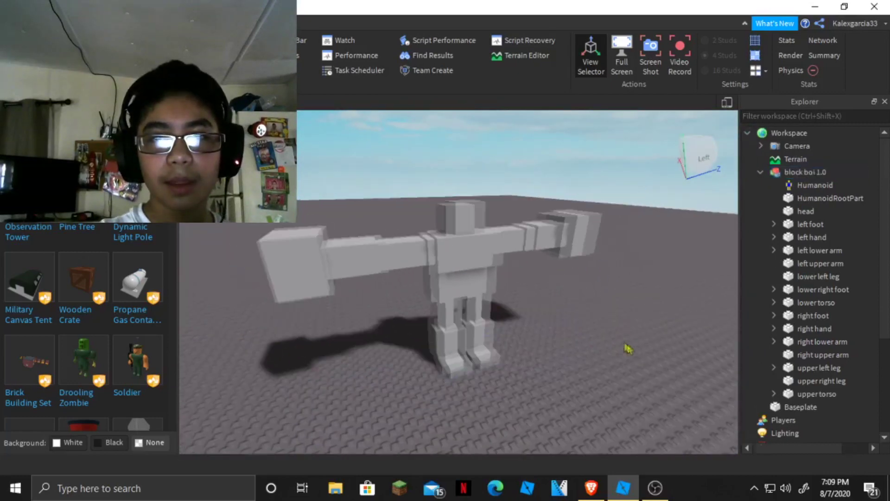
{"action": "key", "text": "d"}
{"action": "key", "text": "s"}
{"action": "left_click", "coordinate": [292, 24]}
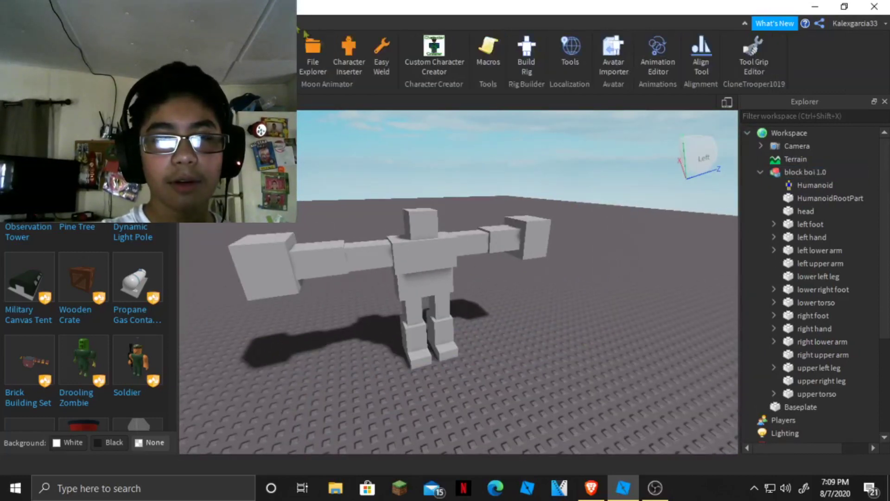
{"action": "left_click", "coordinate": [389, 54]}
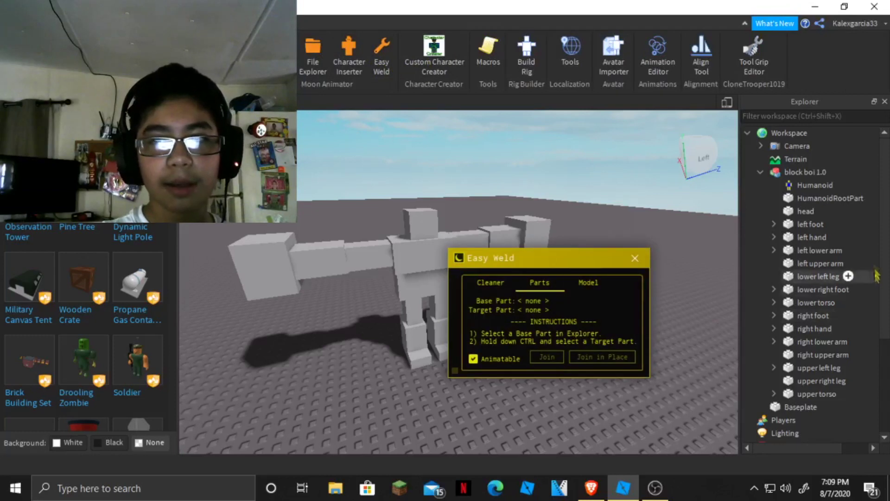
{"action": "left_click", "coordinate": [819, 200]}
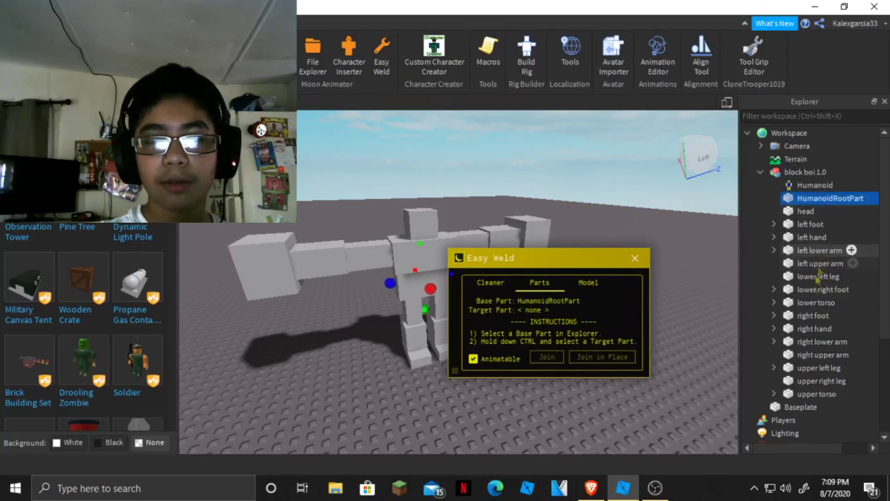
{"action": "left_click", "coordinate": [817, 303], "text": "ctrl"}
{"action": "left_click", "coordinate": [608, 359]}
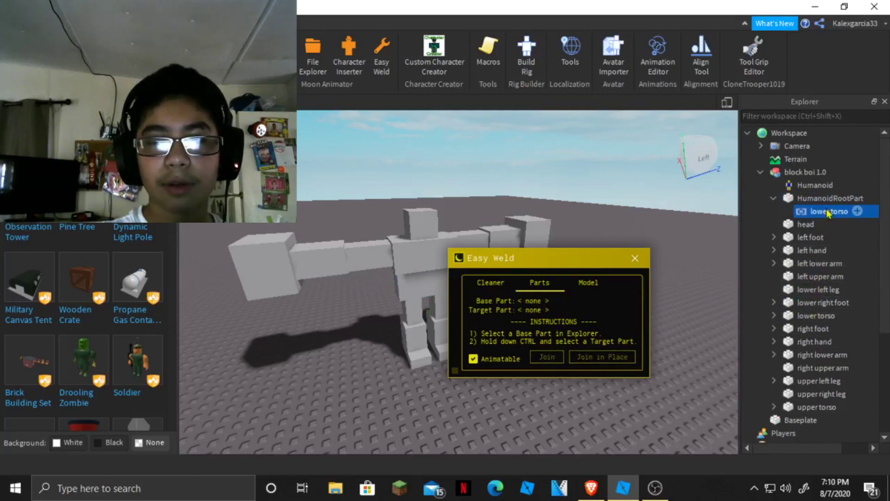
Join the upper torso in place to the lower torso with Easy Weld, using the lower torso as base part.
{"action": "left_click", "coordinate": [819, 316]}
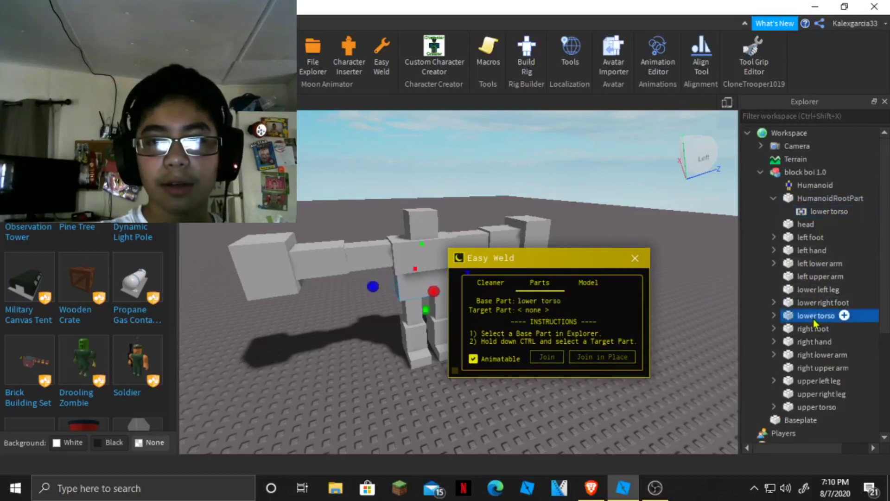
{"action": "left_click", "coordinate": [818, 406], "text": "ctrl"}
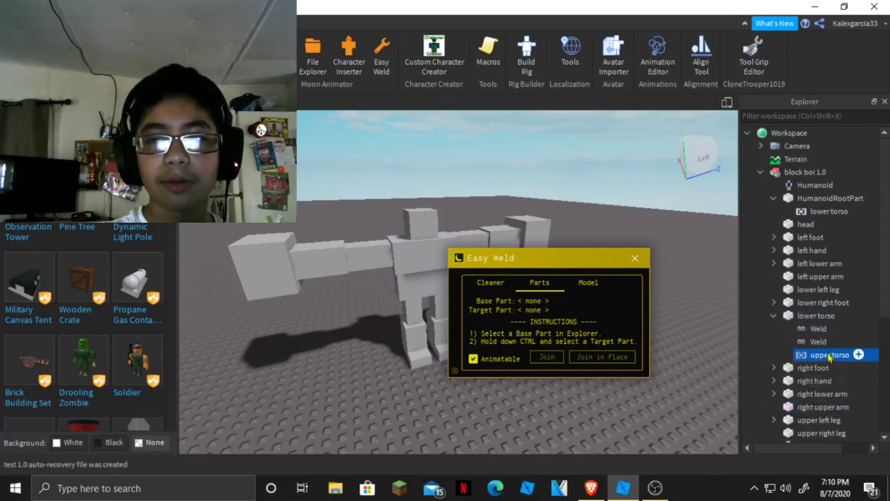
{"action": "left_click", "coordinate": [774, 315]}
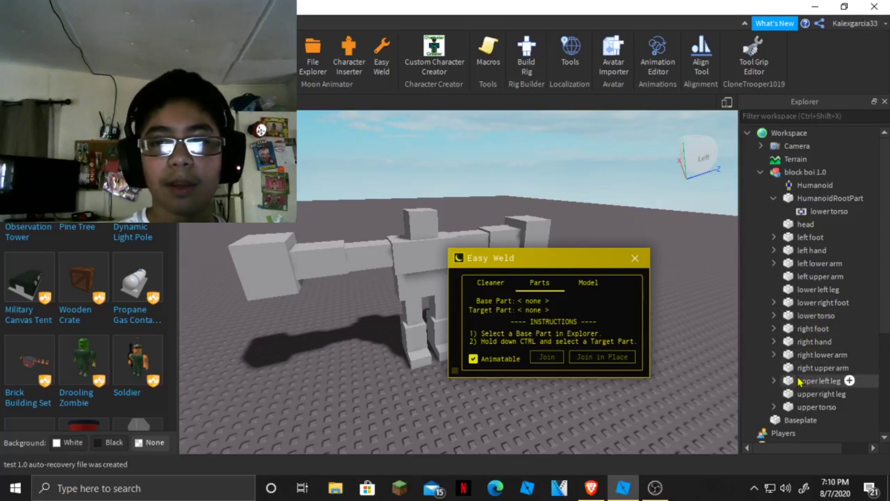
{"action": "left_click", "coordinate": [814, 407]}
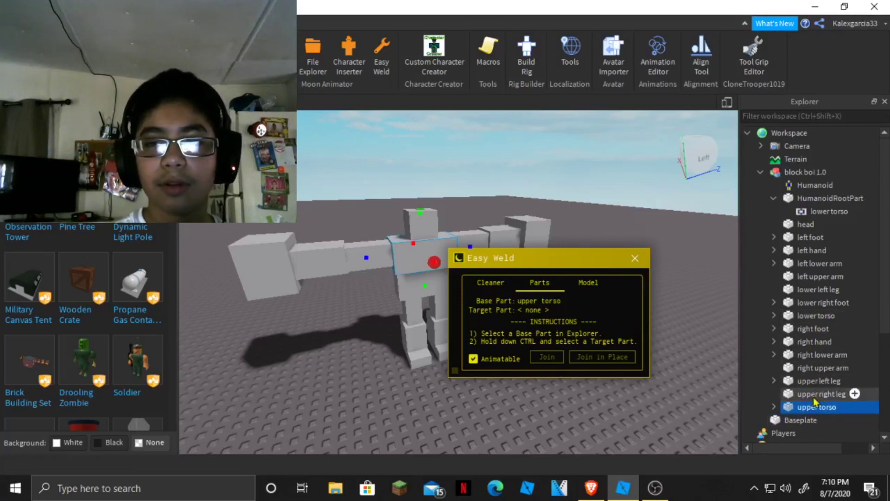
{"action": "left_click", "coordinate": [815, 394], "text": "ctrl"}
{"action": "left_click", "coordinate": [633, 360]}
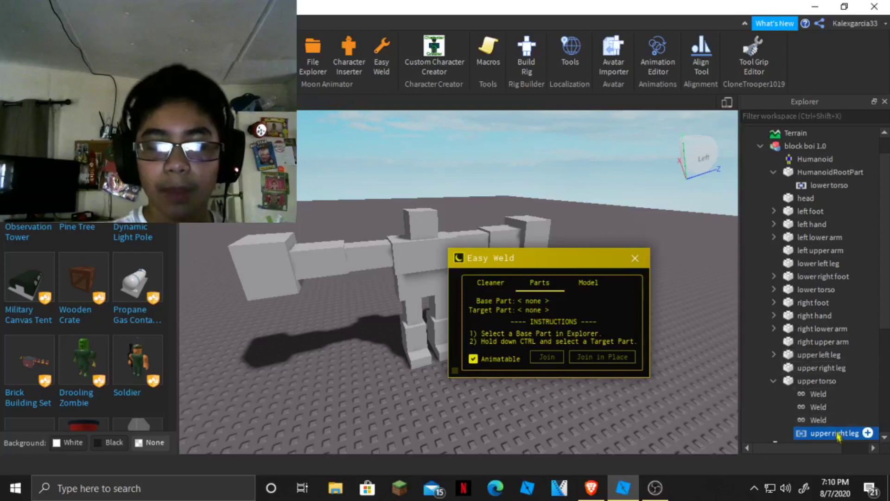
{"action": "key", "text": "Delete"}
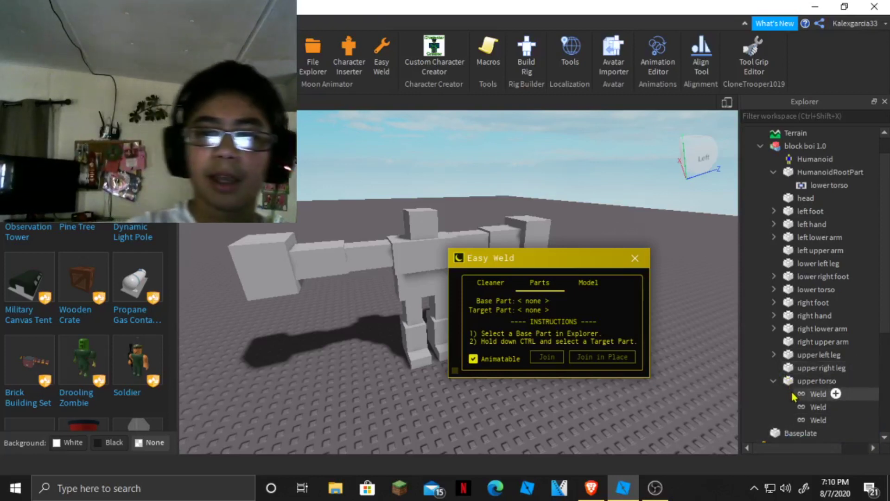
Join the left upper arm in place to the upper torso as an animatable joint.
{"action": "left_click", "coordinate": [803, 381]}
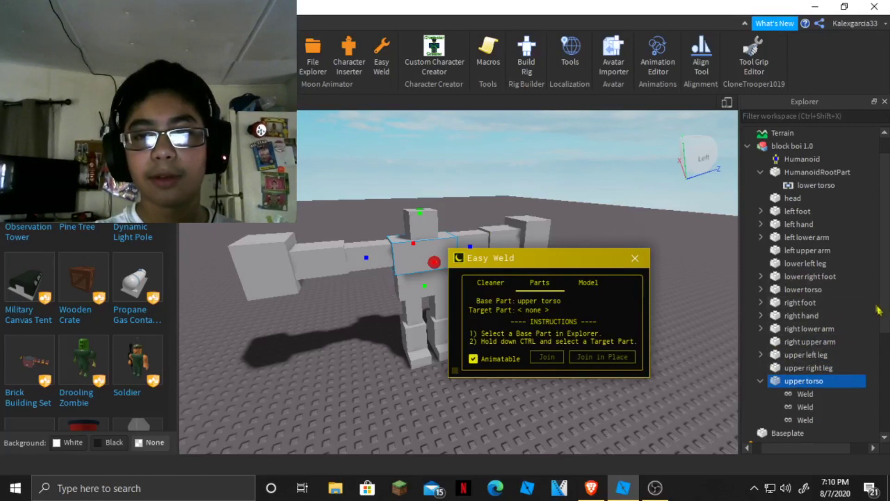
{"action": "left_click", "coordinate": [760, 381]}
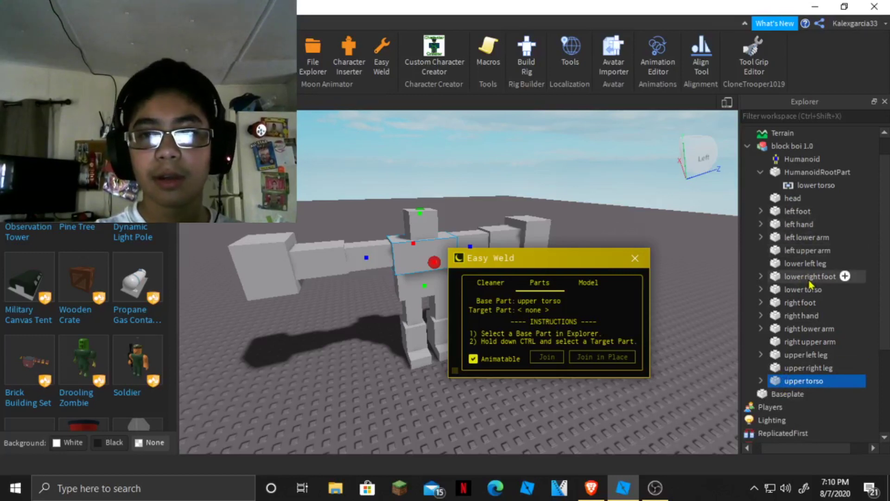
{"action": "left_click", "coordinate": [814, 253], "text": "ctrl"}
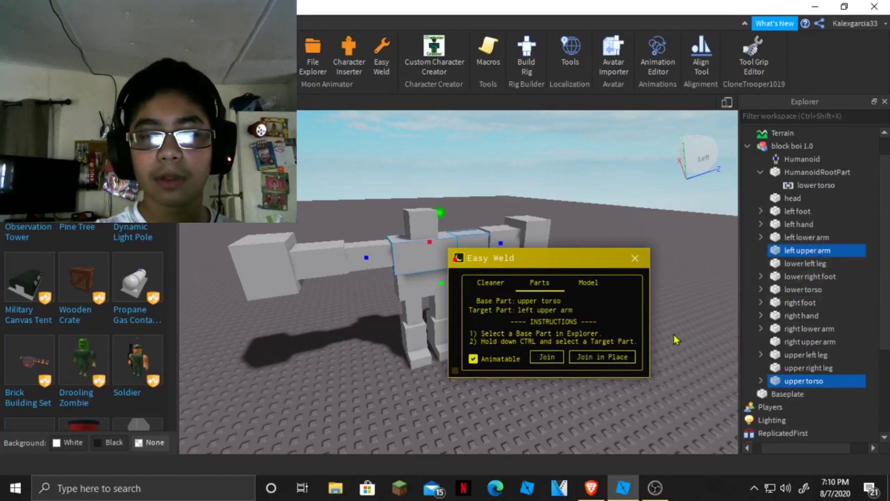
{"action": "left_click", "coordinate": [629, 358]}
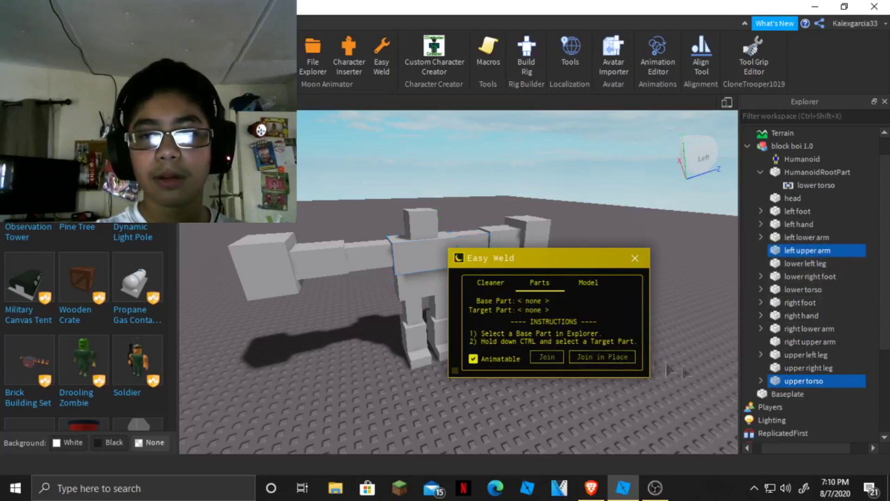
Join the right upper arm in place to the upper torso, with the upper torso as base part.
{"action": "left_click", "coordinate": [816, 381]}
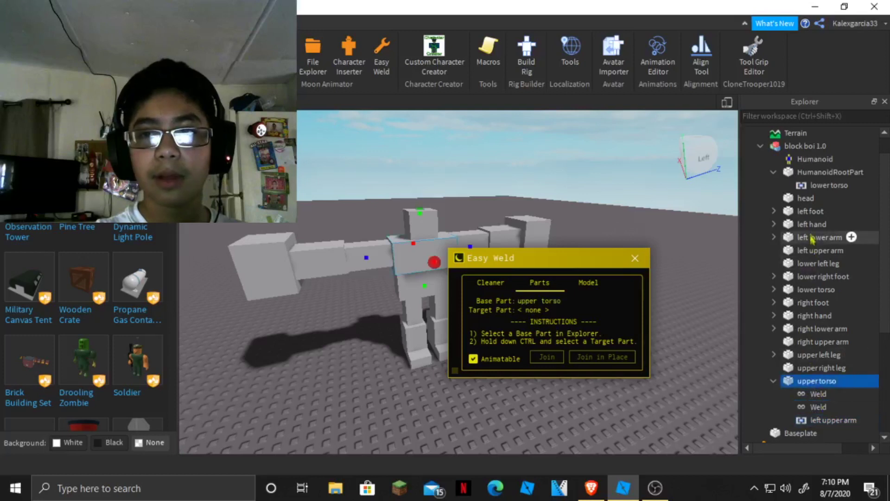
{"action": "left_click", "coordinate": [824, 345], "text": "ctrl"}
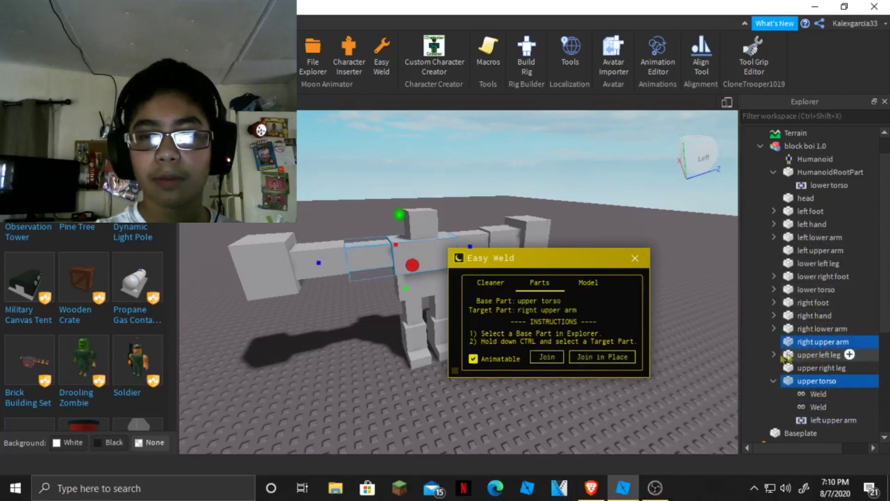
{"action": "left_click", "coordinate": [610, 357]}
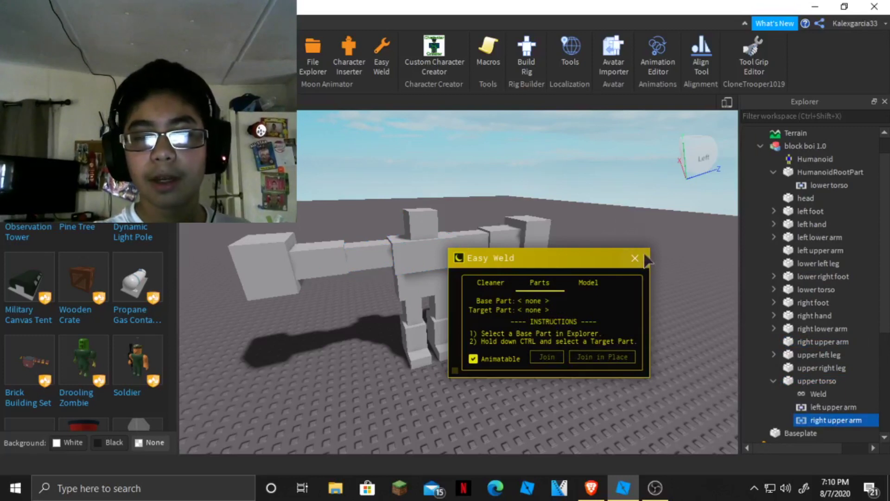
{"action": "left_click", "coordinate": [812, 408]}
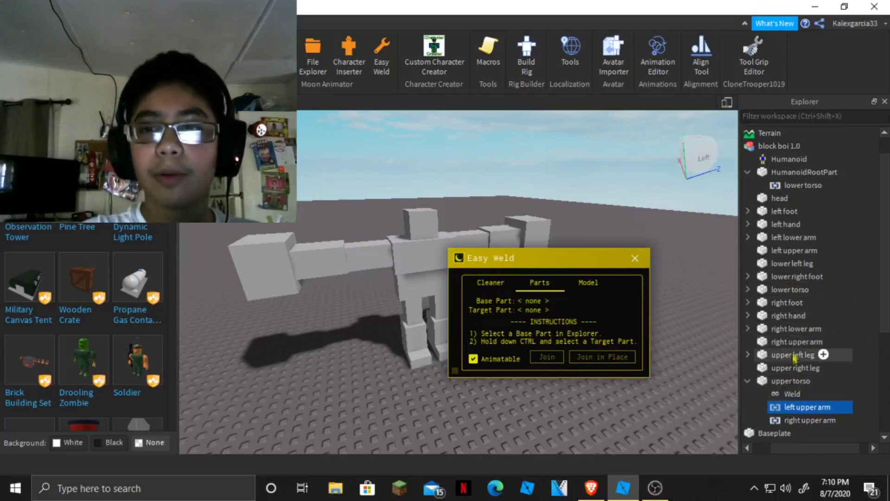
Join the right lower arm in place to the right upper arm, and the right hand to the right lower arm.
{"action": "left_click", "coordinate": [785, 341]}
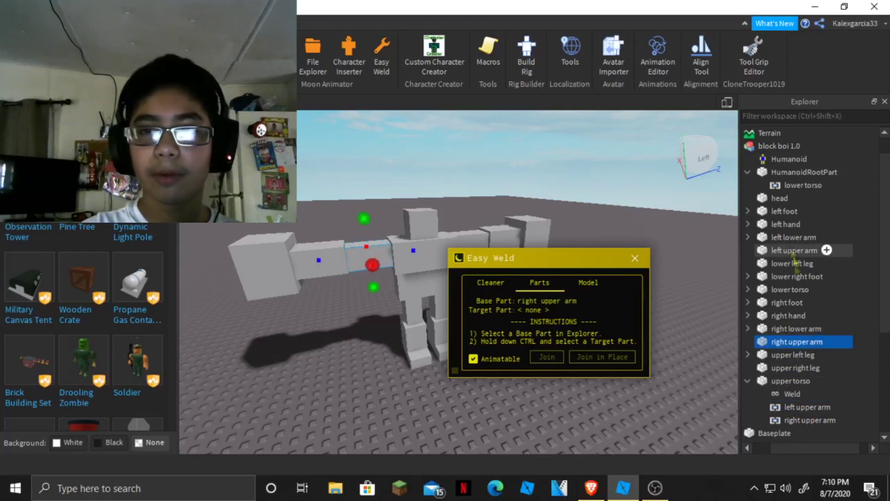
{"action": "left_click", "coordinate": [790, 329], "text": "ctrl"}
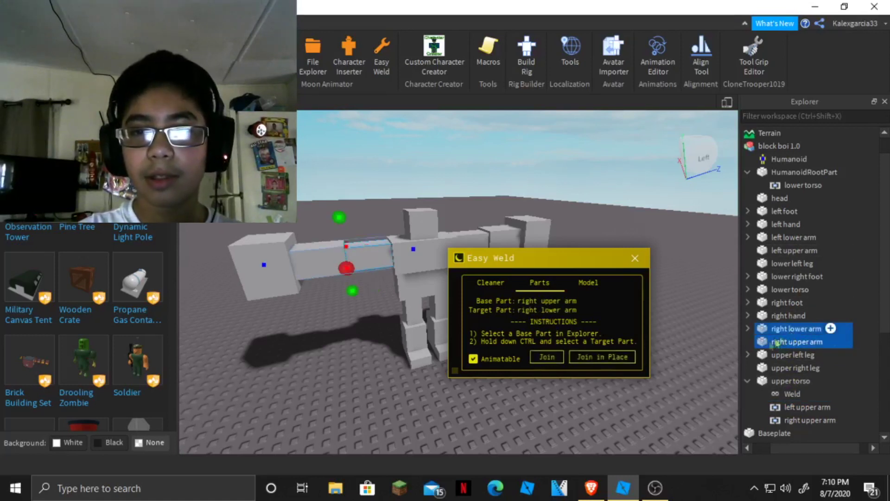
{"action": "left_click", "coordinate": [602, 357]}
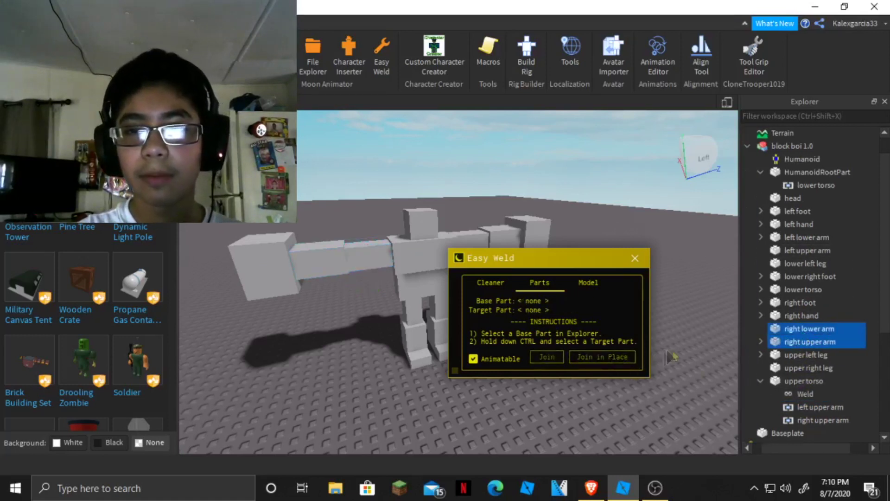
{"action": "left_click", "coordinate": [822, 329]}
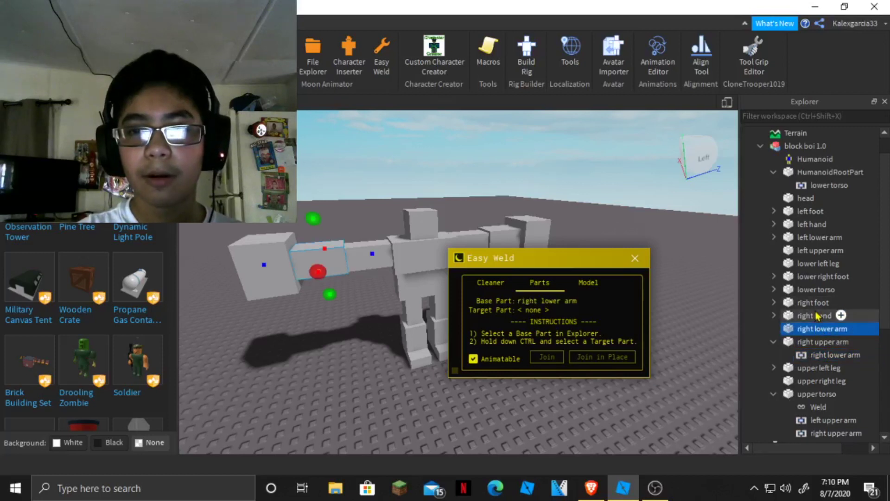
{"action": "left_click", "coordinate": [814, 316], "text": "ctrl"}
{"action": "left_click", "coordinate": [602, 357]}
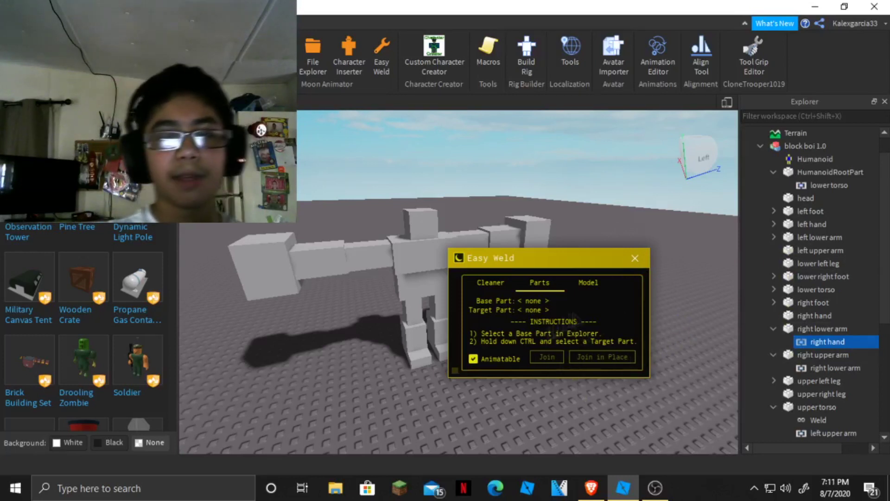
{"action": "left_click", "coordinate": [773, 329]}
Join the left lower arm in place to the left upper arm and the left hand to the left lower arm, then close Easy Weld.
{"action": "left_click", "coordinate": [826, 239]}
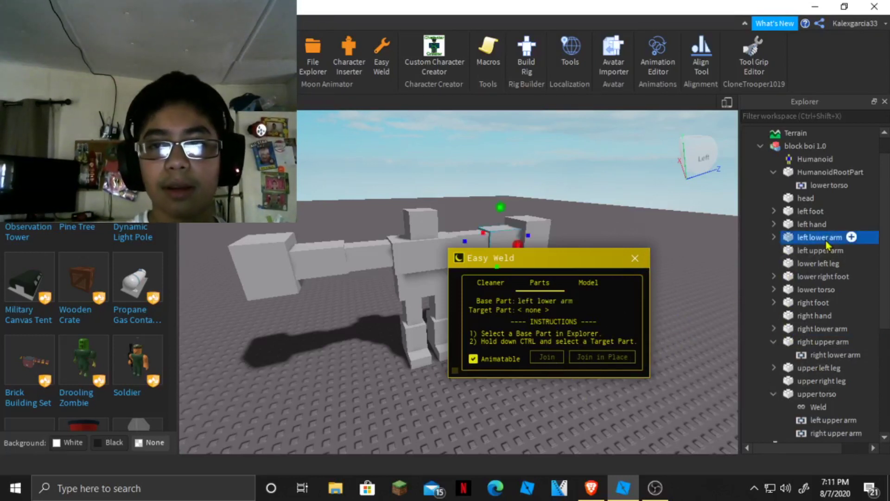
{"action": "left_click", "coordinate": [810, 251]}
{"action": "left_click", "coordinate": [810, 238], "text": "ctrl"}
{"action": "left_click", "coordinate": [602, 356]}
{"action": "left_click", "coordinate": [815, 239]}
{"action": "left_click", "coordinate": [812, 225], "text": "ctrl"}
{"action": "left_click", "coordinate": [607, 358]}
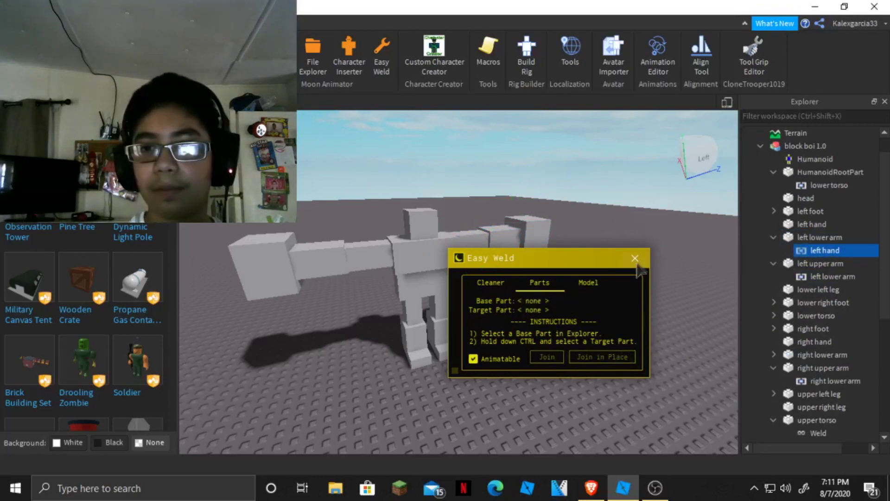
{"action": "left_click", "coordinate": [635, 259]}
{"action": "left_click", "coordinate": [773, 238]}
{"action": "left_click", "coordinate": [774, 251]}
{"action": "left_click", "coordinate": [773, 341]}
{"action": "left_click", "coordinate": [773, 381]}
Join the upper left leg and the upper right leg in place to the lower torso with Easy Weld.
{"action": "left_click", "coordinate": [807, 291]}
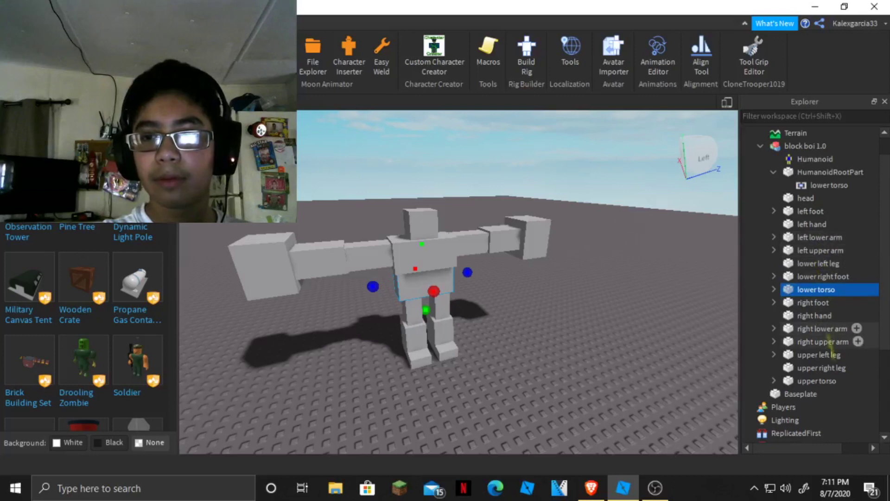
{"action": "left_click", "coordinate": [817, 355], "text": "ctrl"}
{"action": "left_click", "coordinate": [388, 64]}
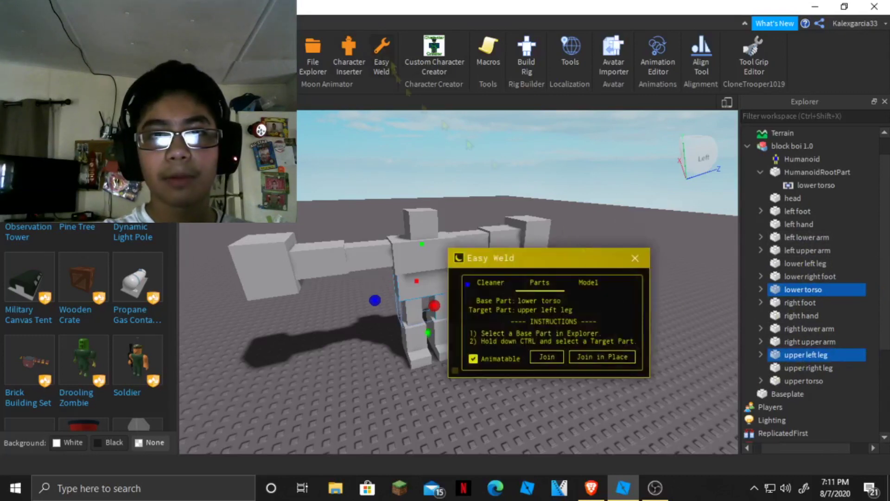
{"action": "left_click", "coordinate": [616, 359]}
{"action": "left_click", "coordinate": [816, 290]}
{"action": "left_click", "coordinate": [818, 408], "text": "ctrl"}
{"action": "left_click", "coordinate": [607, 357]}
{"action": "left_click", "coordinate": [820, 394]}
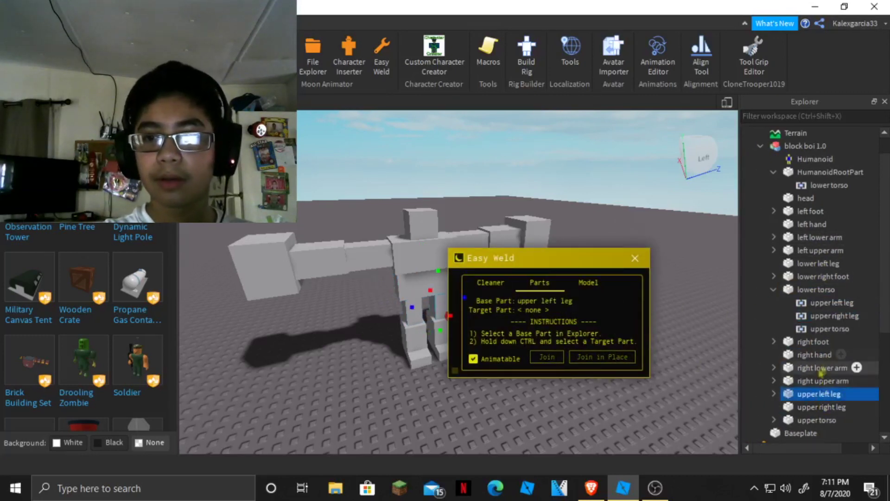
{"action": "left_click", "coordinate": [825, 276], "text": "ctrl"}
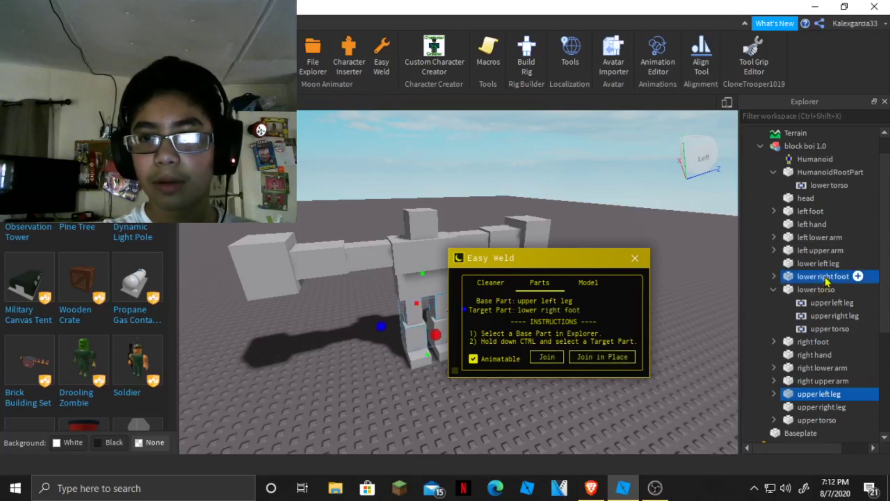
{"action": "left_click", "coordinate": [811, 277]}
{"action": "left_click", "coordinate": [806, 381]}
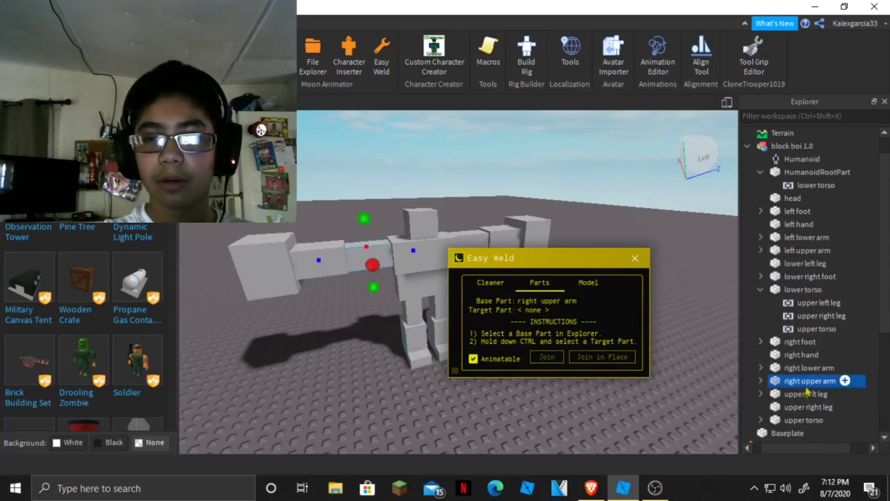
Join the part named "lower right foot" in place to the upper right leg, and the right foot to "lower right foot".
{"action": "left_click", "coordinate": [809, 407]}
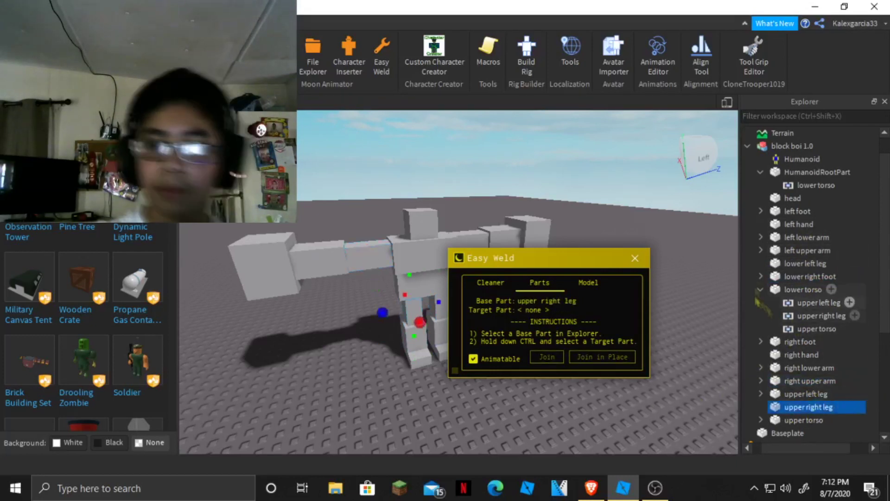
{"action": "left_click", "coordinate": [809, 277], "text": "ctrl"}
{"action": "left_click", "coordinate": [603, 357]}
{"action": "left_click", "coordinate": [823, 276]}
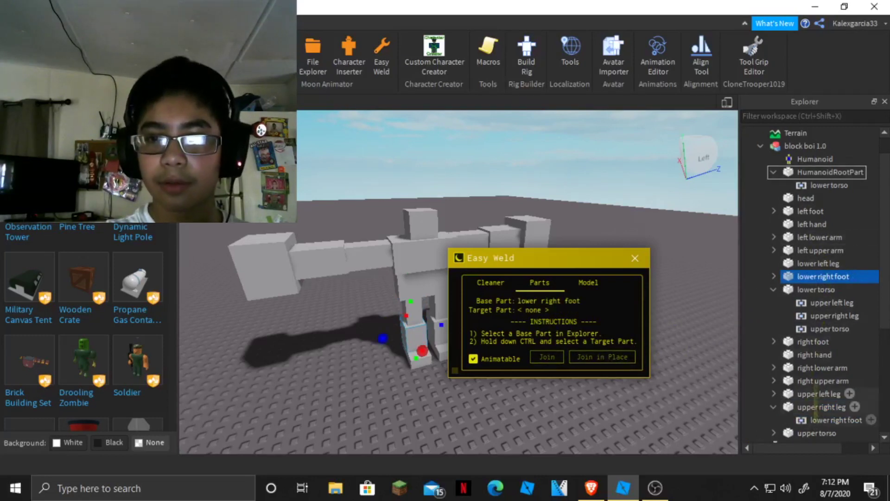
{"action": "left_click", "coordinate": [814, 342], "text": "ctrl"}
{"action": "left_click", "coordinate": [602, 357]}
{"action": "left_click", "coordinate": [773, 289]}
Join the lower left leg in place to the upper left leg and the left foot to the lower left leg, then close Easy Weld.
{"action": "left_click", "coordinate": [813, 356]}
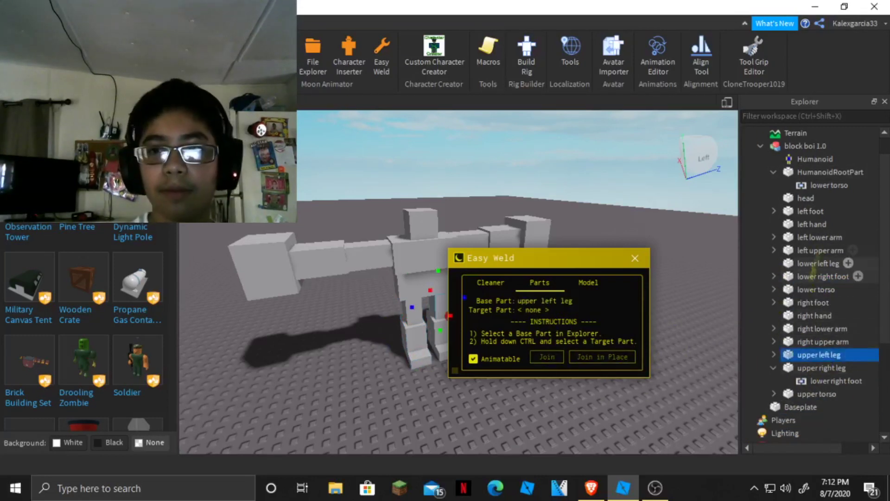
{"action": "left_click", "coordinate": [812, 263], "text": "ctrl"}
{"action": "left_click", "coordinate": [603, 357]}
{"action": "left_click", "coordinate": [818, 264]}
{"action": "left_click", "coordinate": [812, 212], "text": "ctrl"}
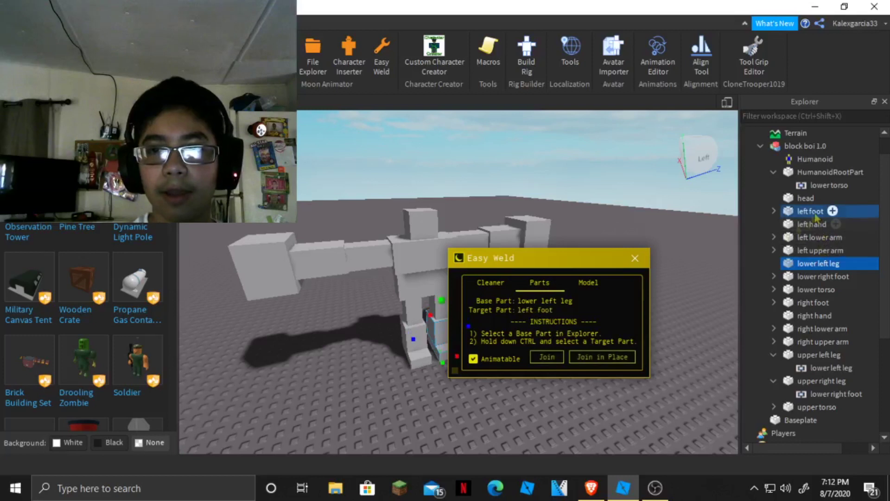
{"action": "left_click", "coordinate": [603, 357]}
{"action": "left_click", "coordinate": [634, 258]}
Load the block boi 1.0 model into Custom Character Creator and start editing its joints.
{"action": "left_click", "coordinate": [448, 53]}
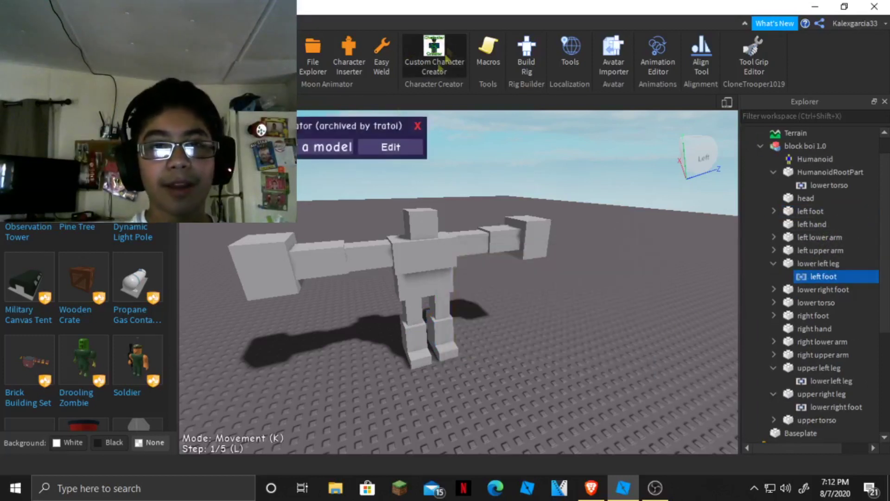
{"action": "left_click", "coordinate": [414, 271]}
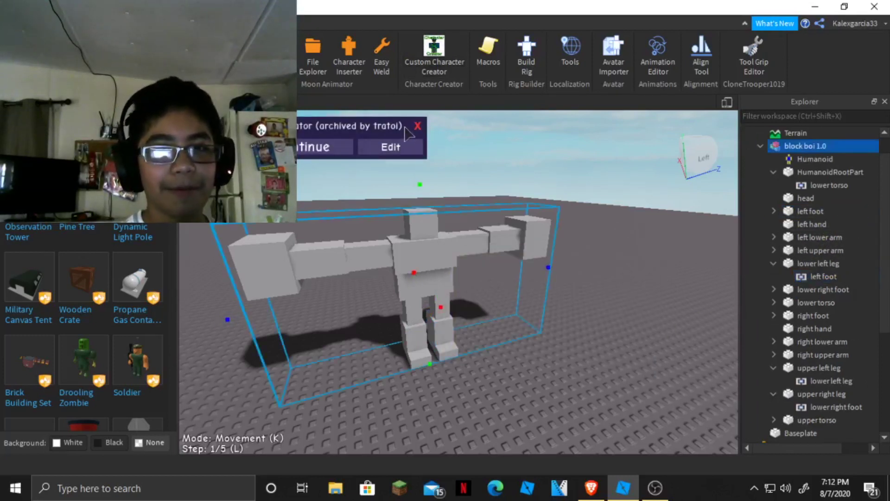
{"action": "left_click", "coordinate": [389, 147]}
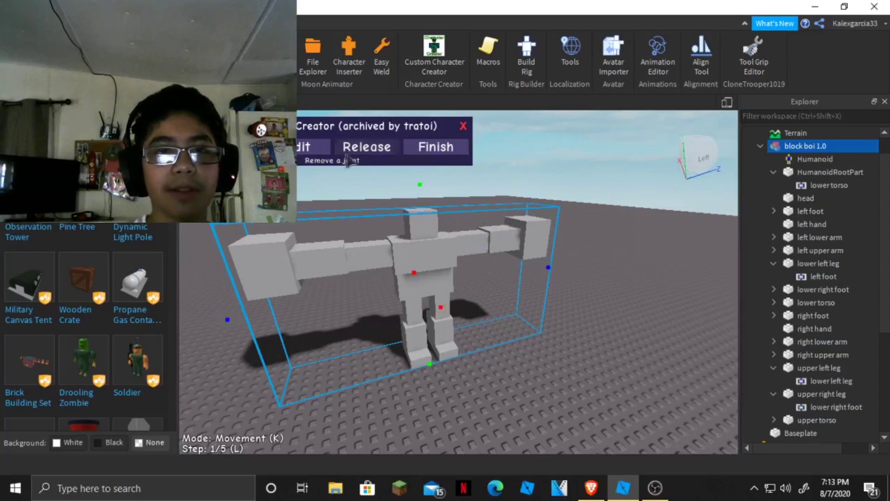
{"action": "left_click", "coordinate": [306, 147]}
{"action": "scroll", "coordinate": [464, 274], "scroll_direction": "up", "scroll_amount": 3}
{"action": "right_click_drag", "start_coordinate": [464, 274], "coordinate": [464, 274]}
{"action": "scroll", "coordinate": [464, 274], "scroll_direction": "down", "scroll_amount": 4}
{"action": "scroll", "coordinate": [466, 273], "scroll_direction": "up", "scroll_amount": 3}
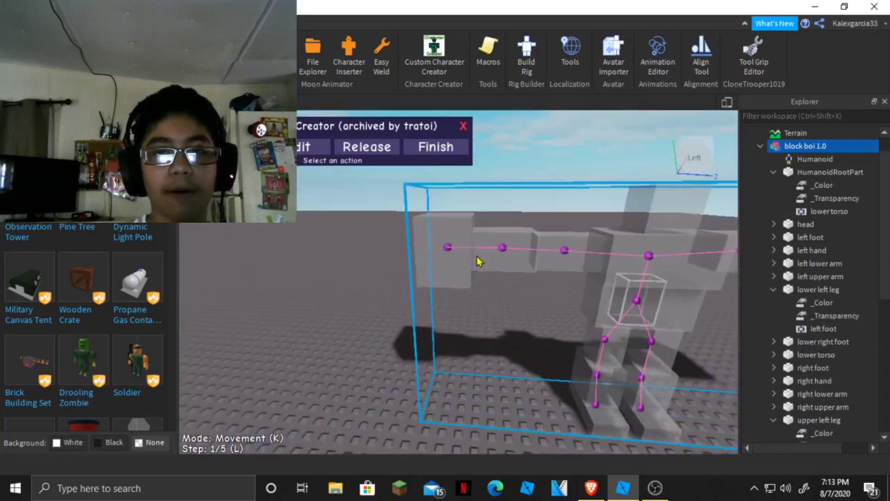
{"action": "key", "text": "d"}
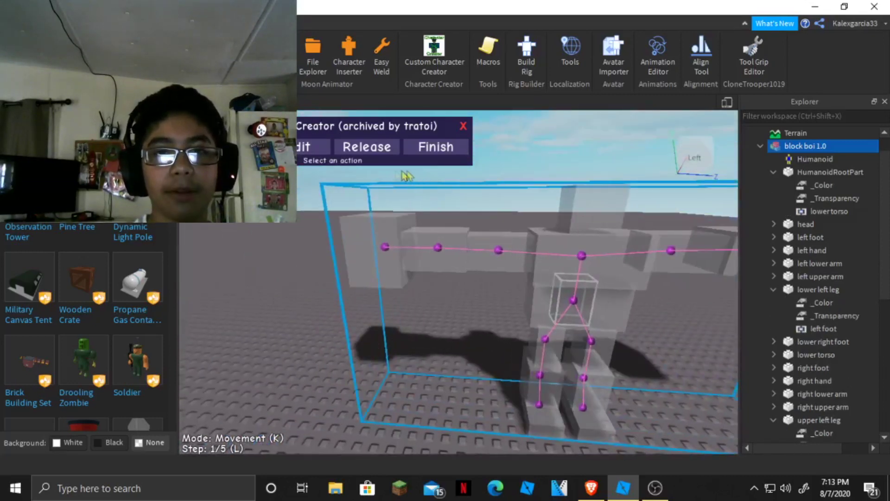
Move the hand joint of one arm from the hand's center to the wrist, where the hand meets the lower arm.
{"action": "left_click", "coordinate": [384, 247]}
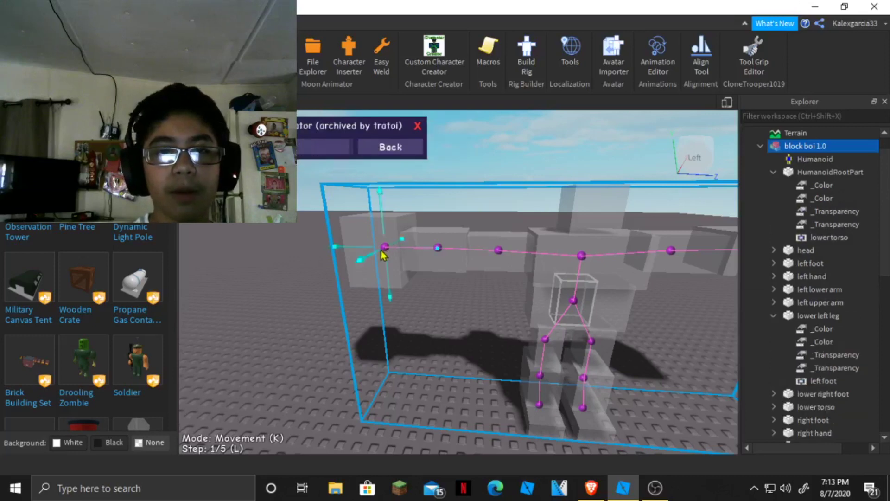
{"action": "key", "text": "w"}
{"action": "key", "text": "a"}
{"action": "key", "text": "s"}
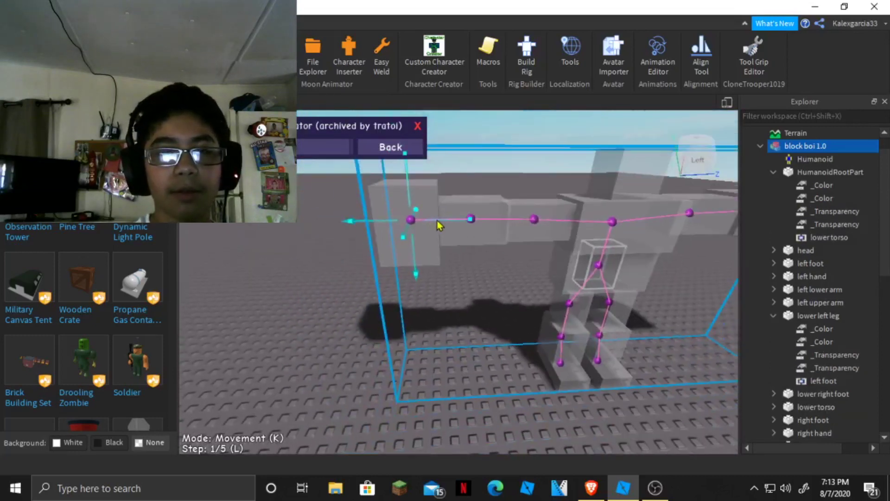
{"action": "left_click_drag", "start_coordinate": [439, 225], "coordinate": [467, 228]}
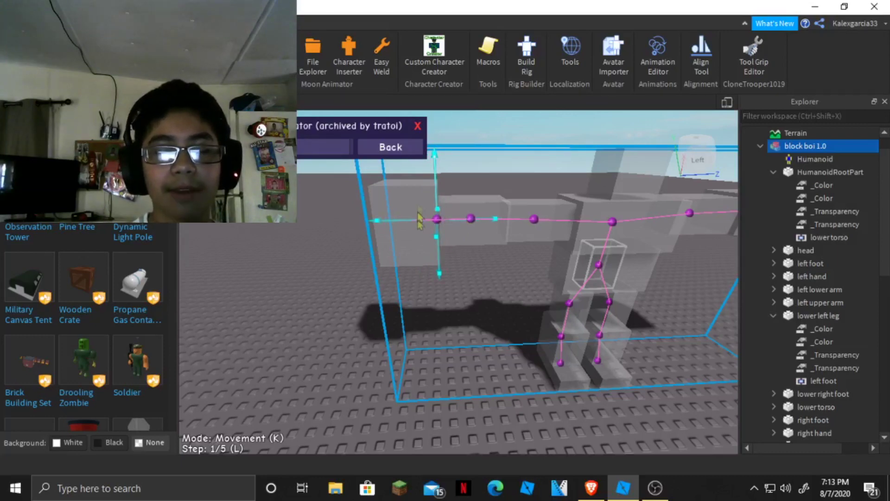
{"action": "right_click_drag", "start_coordinate": [433, 208], "coordinate": [432, 208]}
{"action": "key", "text": "a"}
{"action": "key", "text": "w"}
{"action": "key", "text": "w"}
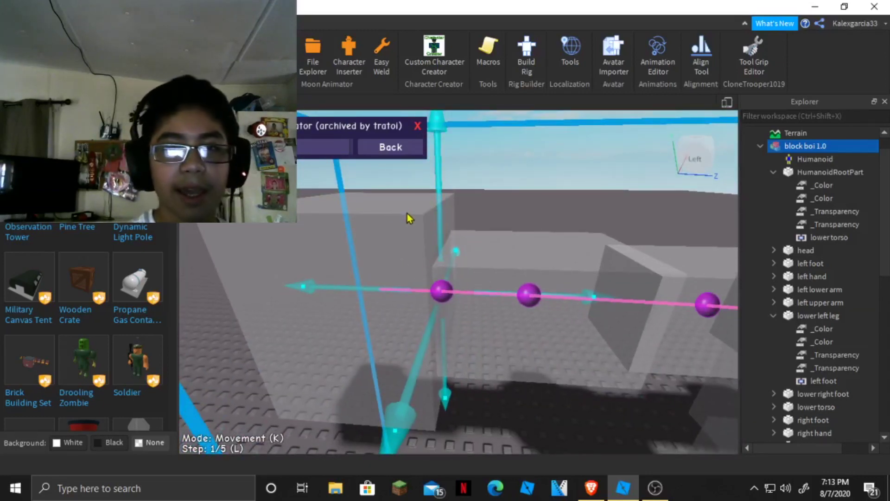
{"action": "key", "text": "k"}
{"action": "key", "text": "k"}
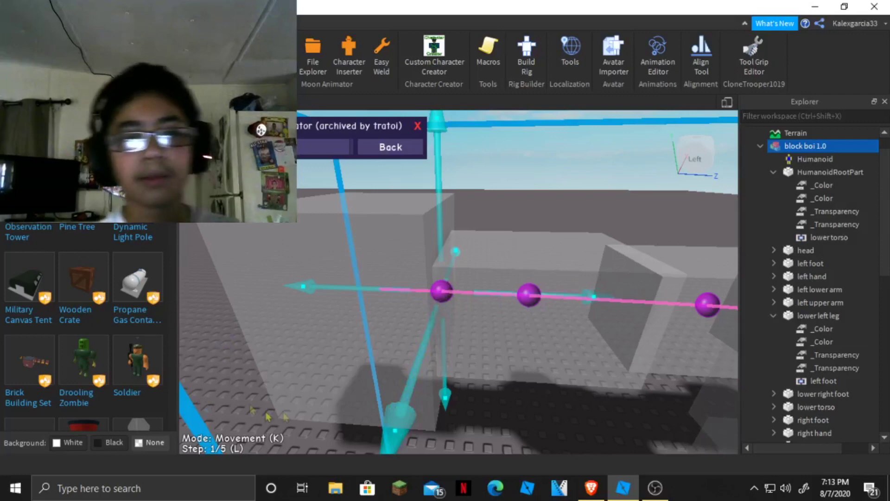
Move the same arm's lower arm joint to the elbow, where the lower arm meets the upper arm.
{"action": "left_click", "coordinate": [529, 297]}
{"action": "right_click_drag", "start_coordinate": [529, 298], "coordinate": [522, 304]}
{"action": "scroll", "coordinate": [523, 304], "scroll_direction": "down", "scroll_amount": 3}
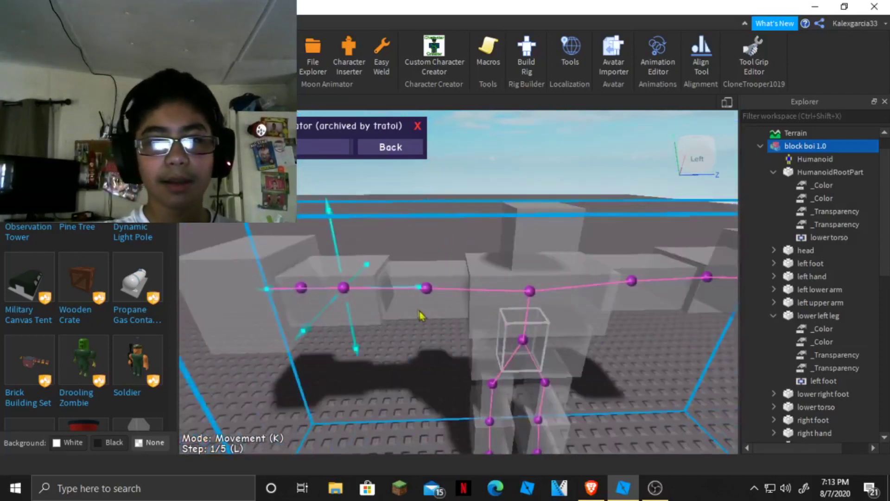
{"action": "key", "text": "a"}
{"action": "scroll", "coordinate": [375, 279], "scroll_direction": "up", "scroll_amount": 3}
{"action": "left_click_drag", "start_coordinate": [497, 296], "coordinate": [574, 294]}
{"action": "right_click_drag", "start_coordinate": [574, 295], "coordinate": [456, 299]}
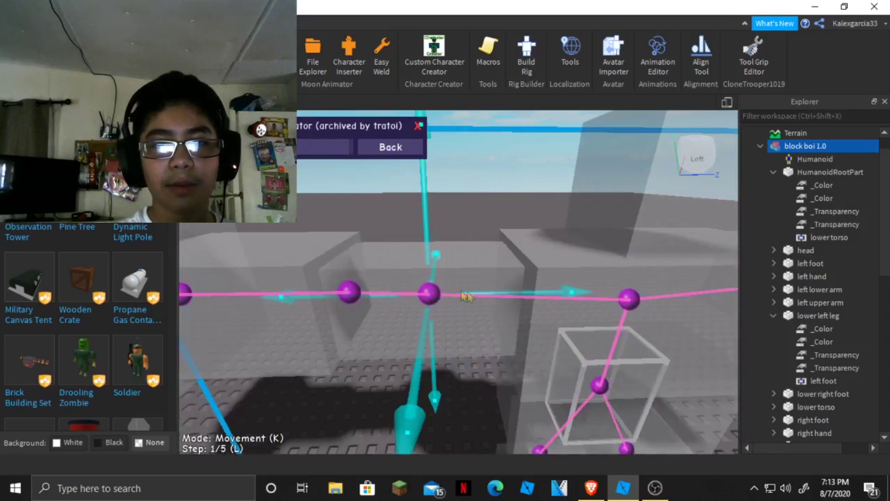
Move the same arm's upper arm joint to the shoulder, at the side edge of the upper torso.
{"action": "left_click_drag", "start_coordinate": [523, 294], "coordinate": [605, 279]}
{"action": "key", "text": "d"}
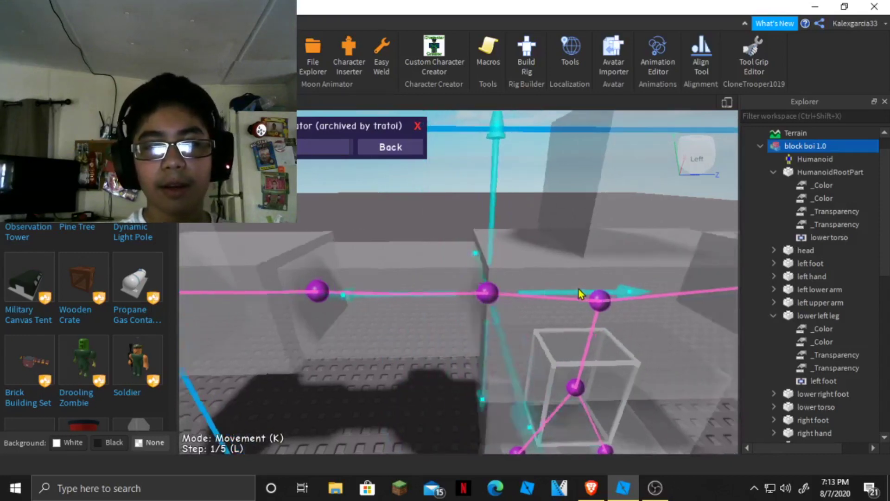
{"action": "key", "text": "d"}
{"action": "right_click", "coordinate": [578, 292]}
Move the opposite upper arm's joint to its shoulder and fine-tune it against the side edge of the upper torso.
{"action": "left_click", "coordinate": [488, 328]}
{"action": "key", "text": "d"}
{"action": "left_click", "coordinate": [541, 284]}
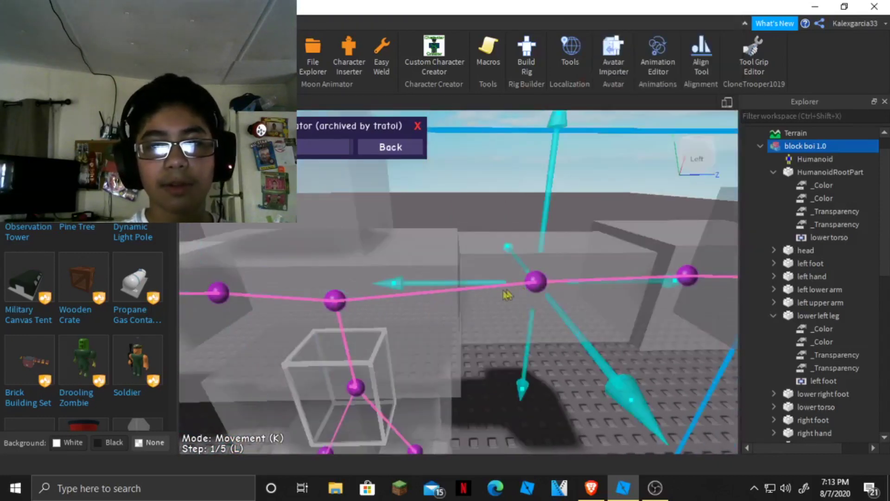
{"action": "left_click_drag", "start_coordinate": [502, 281], "coordinate": [410, 277]}
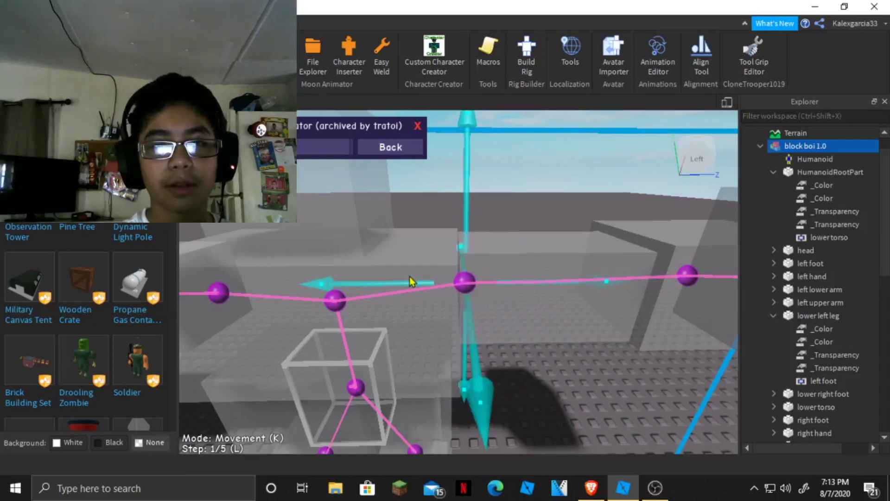
{"action": "key", "text": "a"}
{"action": "key", "text": "d"}
{"action": "key", "text": "a"}
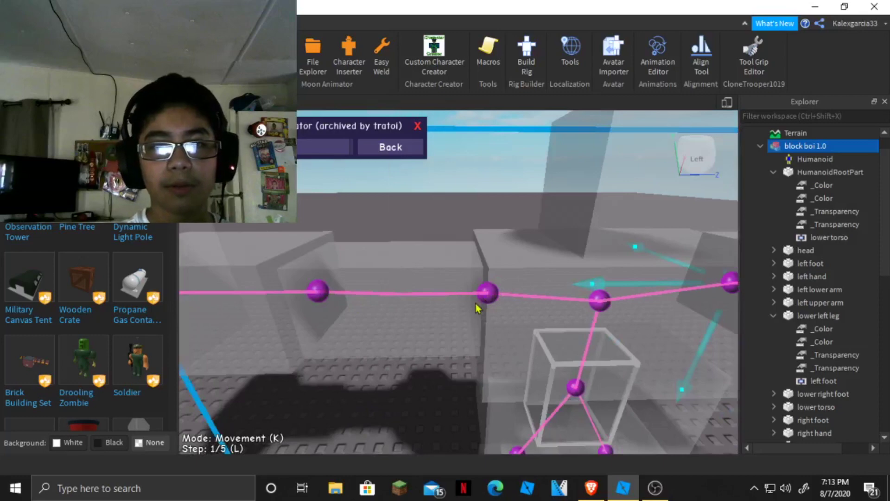
{"action": "left_click", "coordinate": [484, 294]}
{"action": "key", "text": "d"}
{"action": "key", "text": "a"}
{"action": "key", "text": "d"}
{"action": "left_click", "coordinate": [459, 287]}
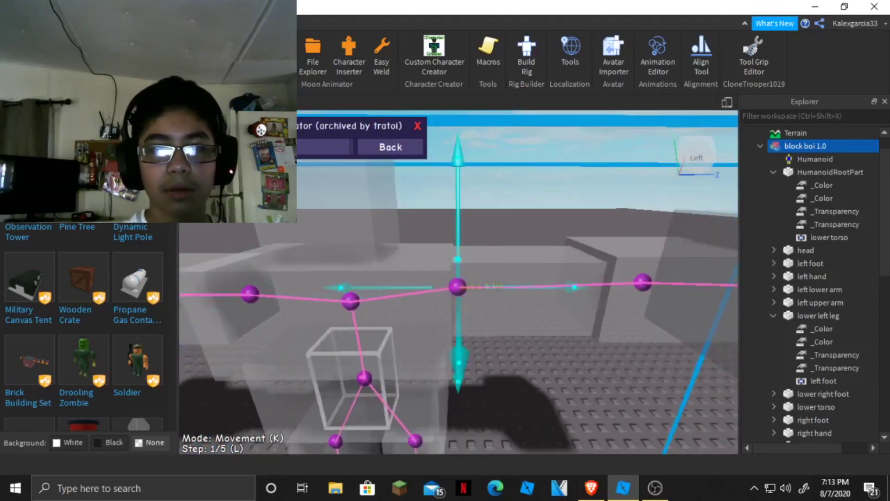
{"action": "left_click_drag", "start_coordinate": [429, 288], "coordinate": [422, 288]}
Move the opposite arm's lower arm joint to the elbow and its hand joint to the wrist.
{"action": "key", "text": "d"}
{"action": "left_click", "coordinate": [484, 287]}
{"action": "left_click_drag", "start_coordinate": [515, 288], "coordinate": [450, 293]}
{"action": "key", "text": "d"}
{"action": "left_click", "coordinate": [465, 288]}
{"action": "left_click_drag", "start_coordinate": [518, 288], "coordinate": [463, 296]}
{"action": "key", "text": "a"}
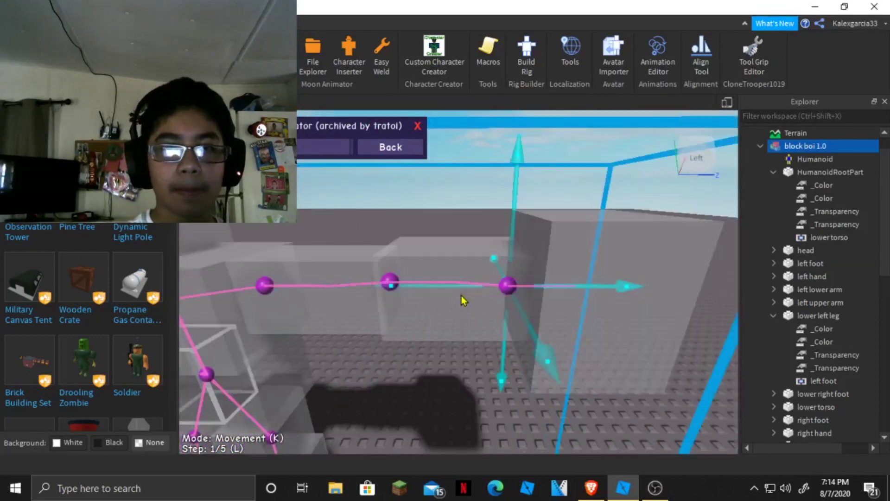
{"action": "right_click_drag", "start_coordinate": [463, 300], "coordinate": [461, 288]}
{"action": "mouse_move", "coordinate": [540, 304]}
{"action": "left_mouse_down"}
{"action": "mouse_move", "coordinate": [548, 312]}
{"action": "mouse_move", "coordinate": [526, 314]}
{"action": "left_mouse_up"}
Join the head in place to the upper torso with Easy Weld.
{"action": "key", "text": "d"}
{"action": "key", "text": "a"}
{"action": "key", "text": "s"}
{"action": "right_click_drag", "start_coordinate": [486, 305], "coordinate": [488, 204]}
{"action": "left_click", "coordinate": [356, 52]}
{"action": "left_click", "coordinate": [382, 53]}
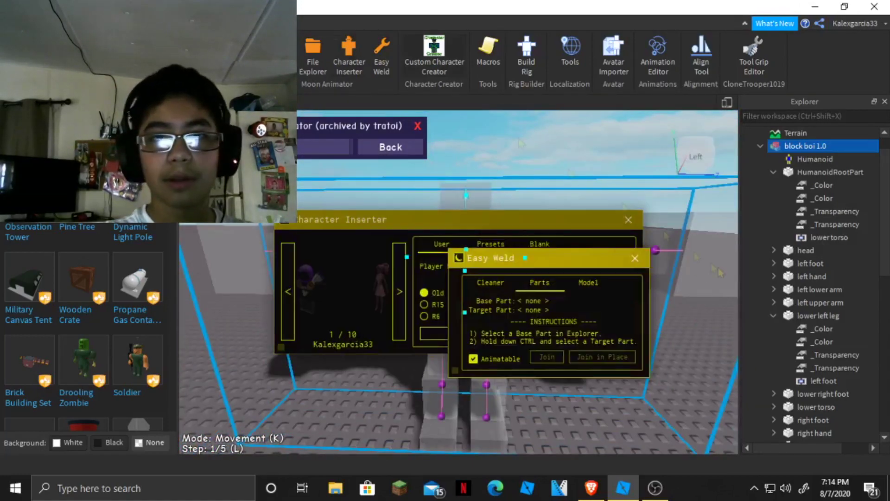
{"action": "left_click", "coordinate": [627, 219]}
{"action": "scroll", "coordinate": [814, 405], "scroll_direction": "down", "scroll_amount": 3}
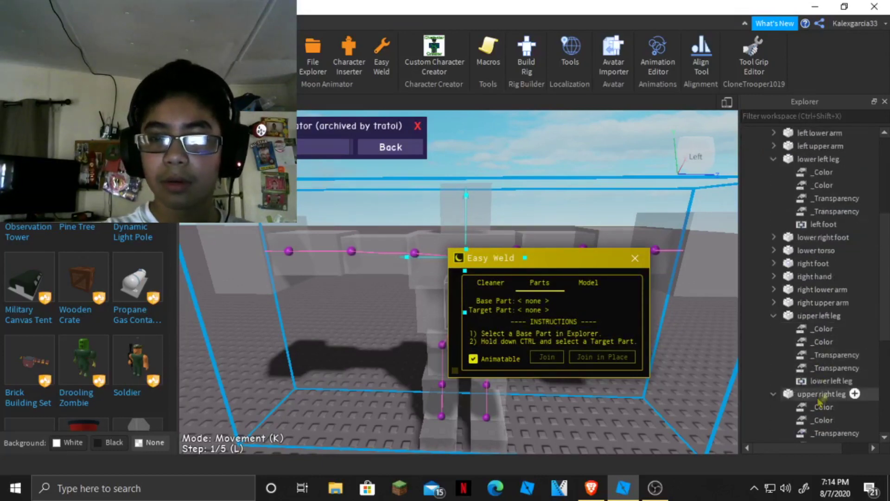
{"action": "left_click", "coordinate": [830, 394]}
{"action": "scroll", "coordinate": [835, 302], "scroll_direction": "up", "scroll_amount": 10}
{"action": "left_click", "coordinate": [793, 276], "text": "ctrl"}
{"action": "left_click", "coordinate": [584, 357]}
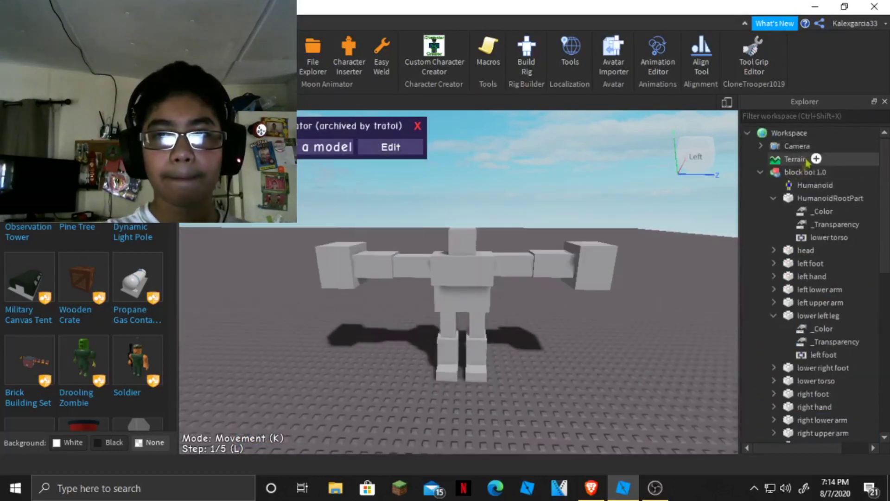
Reload the block boi 1.0 model for joint editing and lower the head joint to the neck.
{"action": "left_click", "coordinate": [805, 172]}
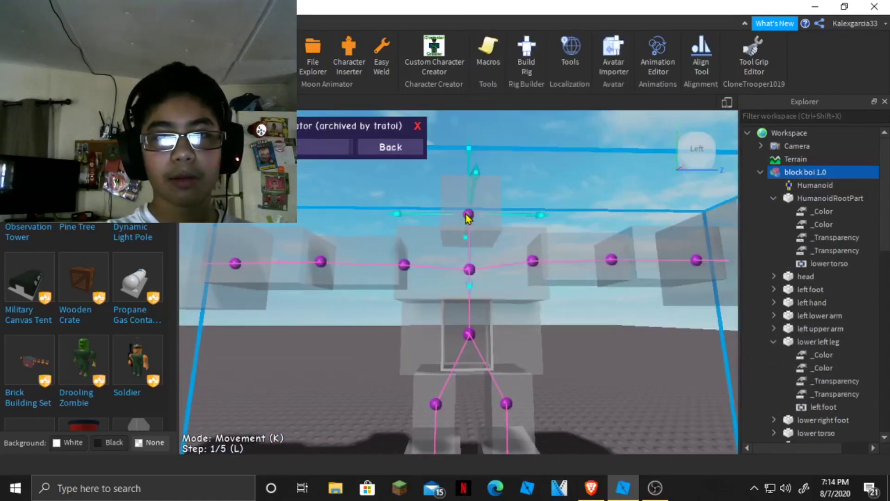
{"action": "right_click_drag", "start_coordinate": [468, 218], "coordinate": [470, 292]}
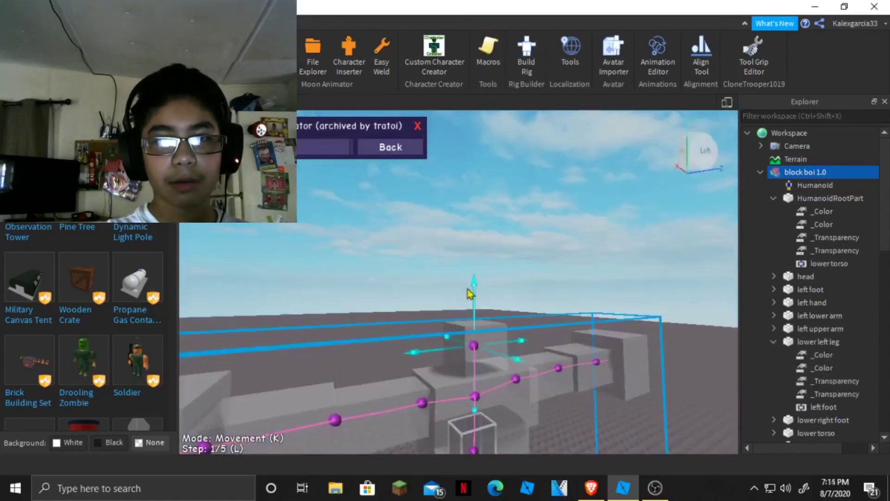
{"action": "left_click_drag", "start_coordinate": [471, 294], "coordinate": [471, 320]}
{"action": "right_click_drag", "start_coordinate": [471, 321], "coordinate": [453, 334]}
Lower the upper torso joint to the waist and raise the lower torso joint toward it.
{"action": "left_click", "coordinate": [445, 326]}
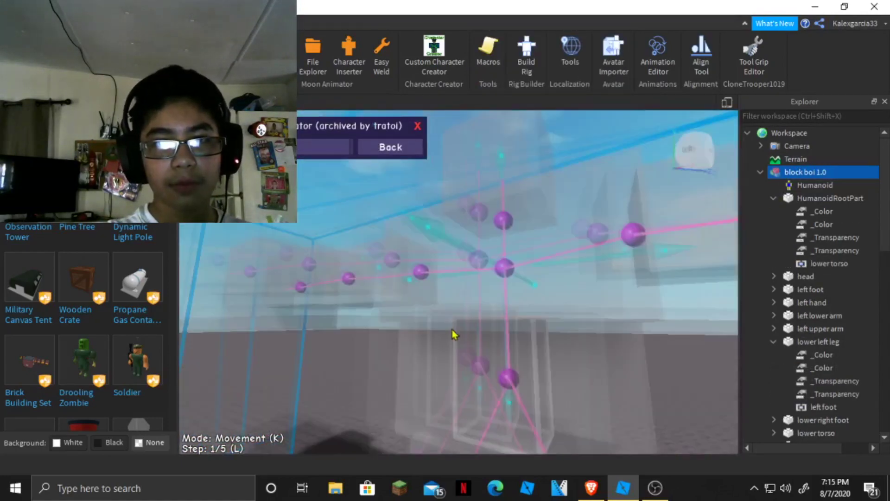
{"action": "left_click_drag", "start_coordinate": [446, 311], "coordinate": [445, 365]}
{"action": "left_click", "coordinate": [445, 374]}
{"action": "scroll", "coordinate": [445, 374], "scroll_direction": "down", "scroll_amount": 3}
{"action": "right_click_drag", "start_coordinate": [445, 374], "coordinate": [493, 376]}
{"action": "left_click_drag", "start_coordinate": [481, 306], "coordinate": [490, 268]}
{"action": "right_click_drag", "start_coordinate": [491, 269], "coordinate": [463, 306]}
Raise both upper leg joints to the hips, where the legs meet the lower torso.
{"action": "left_click", "coordinate": [421, 318]}
{"action": "left_click_drag", "start_coordinate": [484, 179], "coordinate": [486, 131]}
{"action": "right_click_drag", "start_coordinate": [510, 172], "coordinate": [482, 278]}
{"action": "left_click", "coordinate": [478, 302]}
{"action": "left_click_drag", "start_coordinate": [480, 179], "coordinate": [479, 131]}
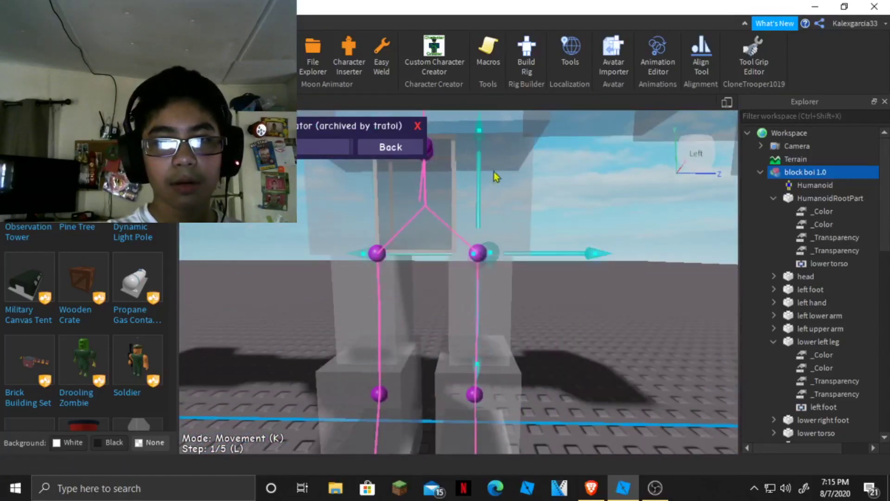
Raise both lower leg joints to the knees, where the lower legs meet the upper legs.
{"action": "right_click_drag", "start_coordinate": [497, 177], "coordinate": [440, 366]}
{"action": "left_click", "coordinate": [442, 373]}
{"action": "right_click_drag", "start_coordinate": [427, 328], "coordinate": [436, 278]}
{"action": "left_click_drag", "start_coordinate": [436, 274], "coordinate": [437, 204]}
{"action": "right_click_drag", "start_coordinate": [466, 249], "coordinate": [504, 280]}
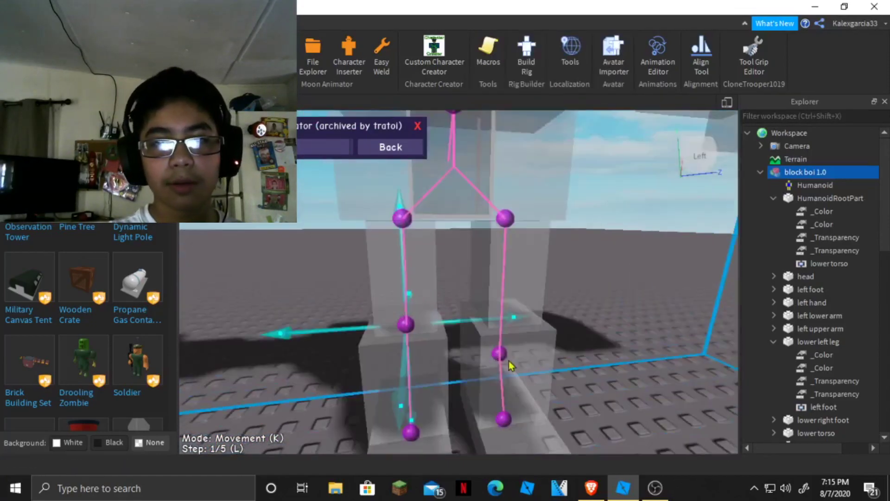
{"action": "left_click", "coordinate": [500, 357]}
{"action": "left_click_drag", "start_coordinate": [504, 241], "coordinate": [505, 201]}
{"action": "right_click_drag", "start_coordinate": [531, 237], "coordinate": [517, 259]}
Reposition the joints of both feet at the ankles.
{"action": "left_click", "coordinate": [459, 429]}
{"action": "right_click_drag", "start_coordinate": [459, 431], "coordinate": [359, 334]}
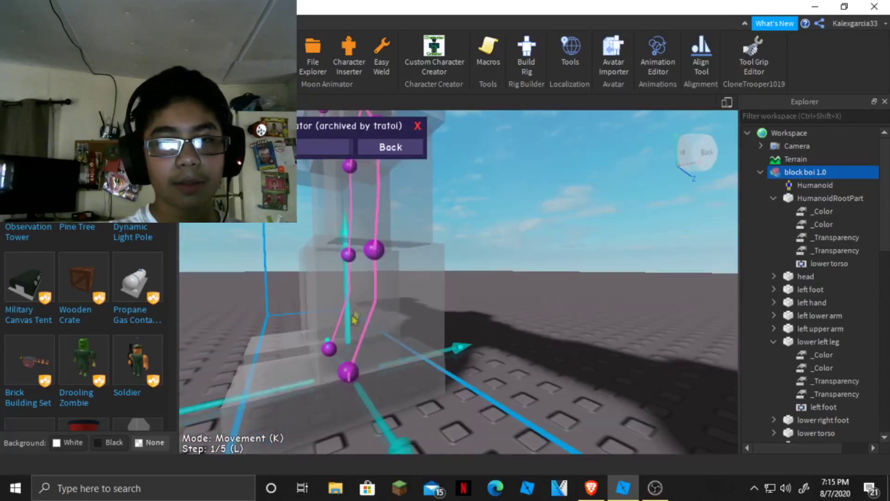
{"action": "left_click_drag", "start_coordinate": [354, 318], "coordinate": [361, 283]}
{"action": "right_click_drag", "start_coordinate": [362, 286], "coordinate": [515, 292]}
{"action": "left_click", "coordinate": [498, 342]}
{"action": "right_click_drag", "start_coordinate": [499, 342], "coordinate": [500, 341]}
{"action": "left_click_drag", "start_coordinate": [500, 334], "coordinate": [472, 340]}
{"action": "right_click_drag", "start_coordinate": [471, 340], "coordinate": [472, 340]}
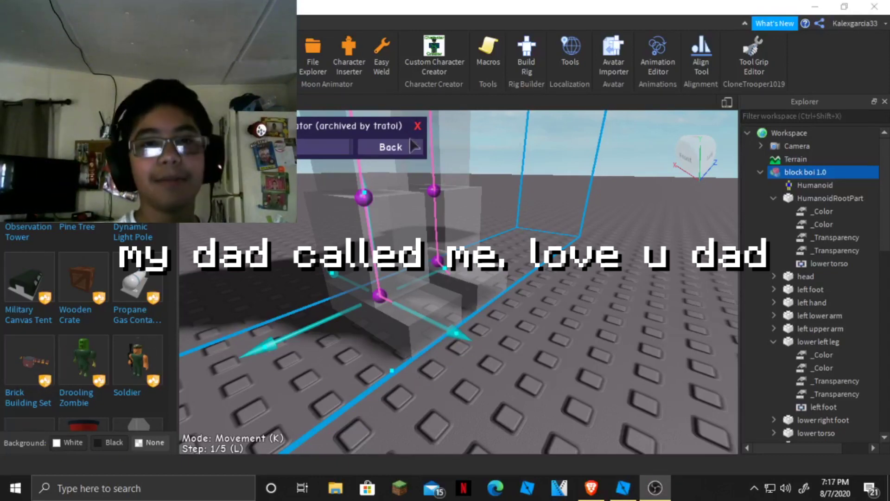
Leave joint editing and finish the character in Custom Character Creator.
{"action": "left_click", "coordinate": [414, 146]}
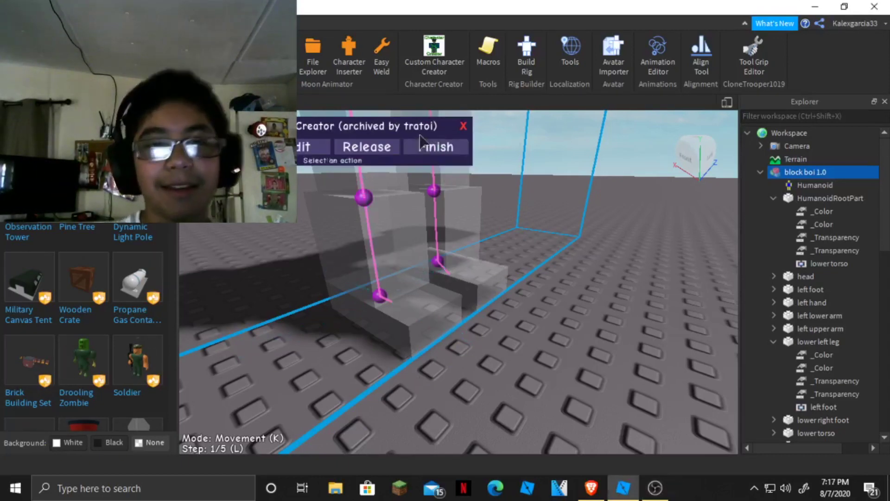
{"action": "right_click_drag", "start_coordinate": [493, 181], "coordinate": [495, 186]}
{"action": "scroll", "coordinate": [495, 183], "scroll_direction": "down", "scroll_amount": 2}
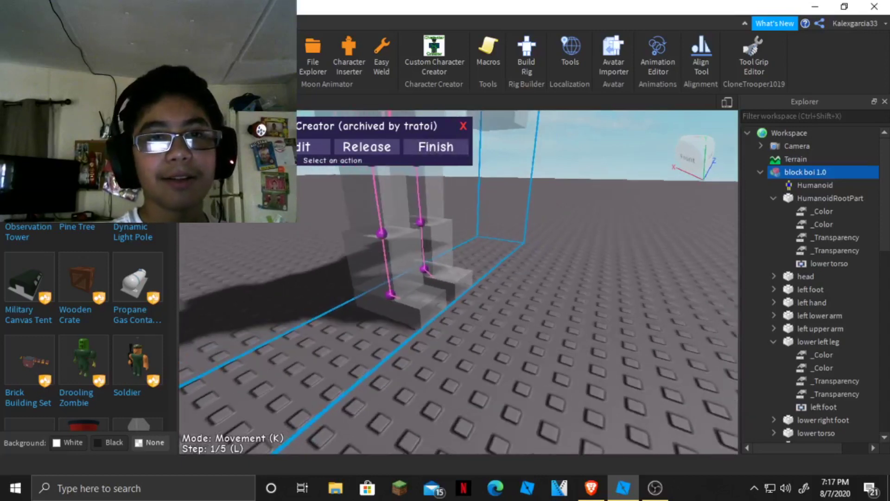
{"action": "left_click", "coordinate": [436, 147]}
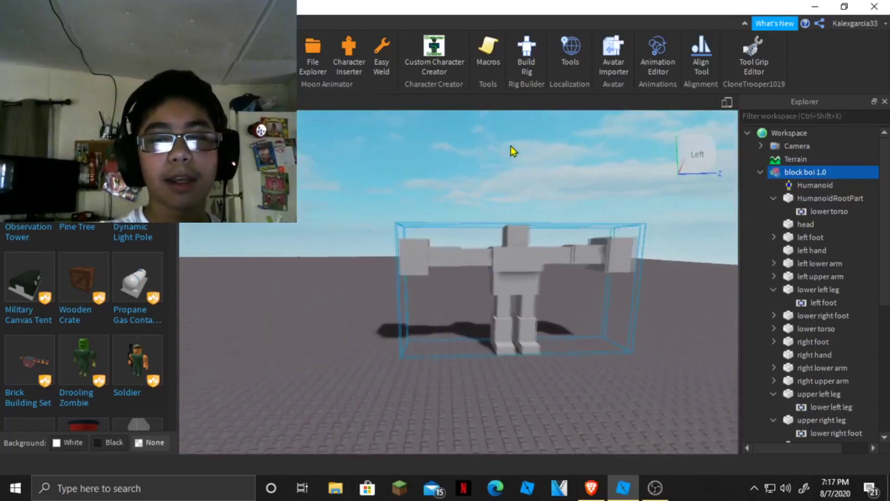
{"action": "right_click_drag", "start_coordinate": [511, 146], "coordinate": [517, 144]}
{"action": "scroll", "coordinate": [517, 139], "scroll_direction": "up", "scroll_amount": 3}
{"action": "scroll", "coordinate": [527, 120], "scroll_direction": "down", "scroll_amount": 2}
Open the Animation Editor, choose block boi 1.0 as the rig and create an animation named "test 1.0".
{"action": "left_click", "coordinate": [665, 61]}
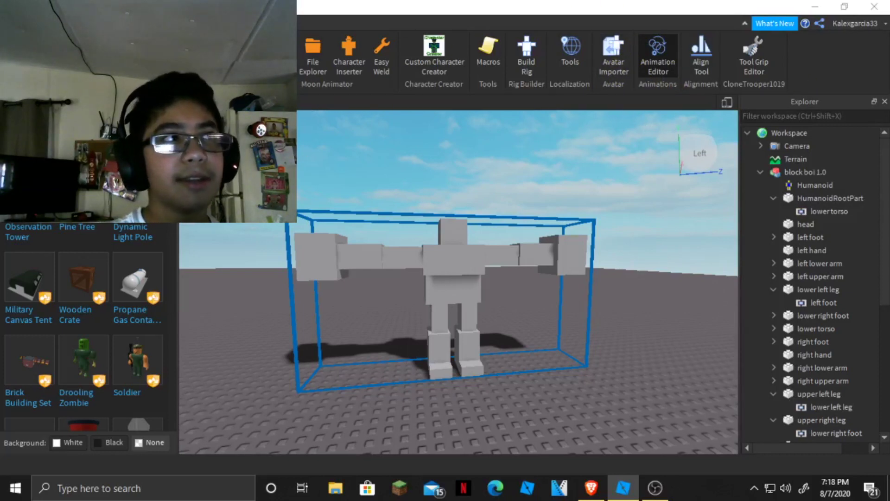
{"action": "left_click_drag", "start_coordinate": [404, 498], "coordinate": [581, 421]}
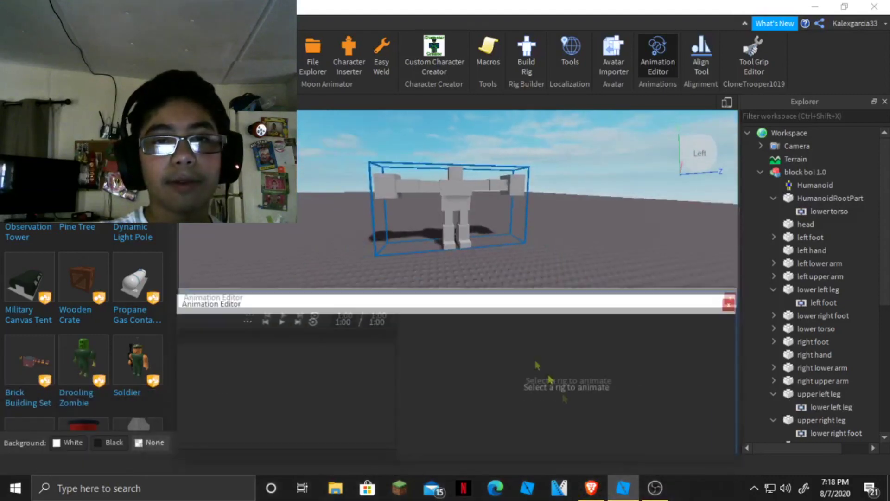
{"action": "right_click_drag", "start_coordinate": [510, 271], "coordinate": [510, 272]}
{"action": "left_click", "coordinate": [454, 199]}
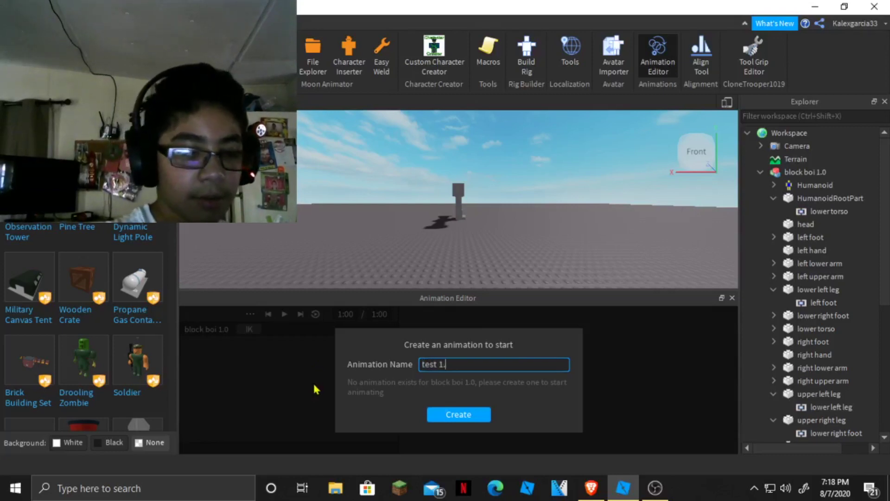
{"action": "key", "text": "Return"}
Move the Animation Editor out of the way so the viewport shows the whole character.
{"action": "key", "text": "d"}
{"action": "right_click_drag", "start_coordinate": [470, 244], "coordinate": [470, 245]}
{"action": "key", "text": "w"}
{"action": "key", "text": "s"}
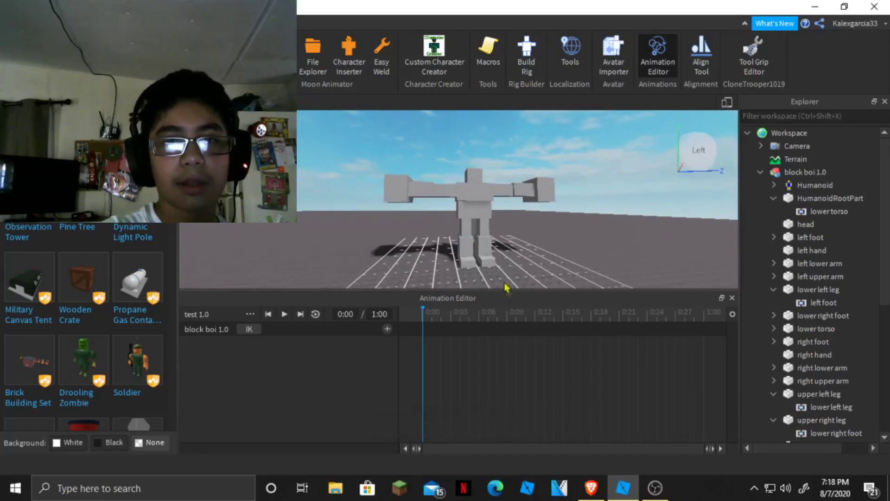
{"action": "left_click_drag", "start_coordinate": [506, 298], "coordinate": [0, 297]}
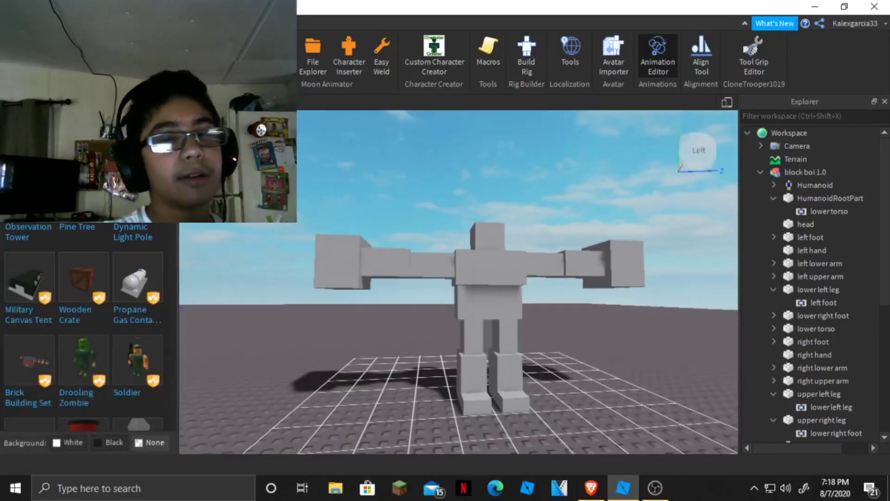
Rotate one upper arm downward at the shoulder to test the arm's joints.
{"action": "scroll", "coordinate": [451, 252], "scroll_direction": "up", "scroll_amount": 5}
{"action": "scroll", "coordinate": [451, 252], "scroll_direction": "down", "scroll_amount": 6}
{"action": "scroll", "coordinate": [451, 252], "scroll_direction": "up", "scroll_amount": 6}
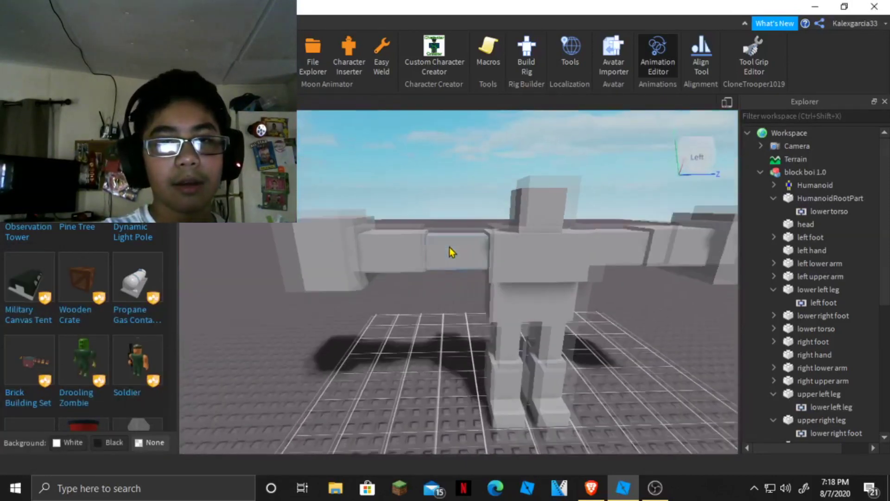
{"action": "left_click", "coordinate": [473, 242]}
{"action": "scroll", "coordinate": [473, 242], "scroll_direction": "down", "scroll_amount": 3}
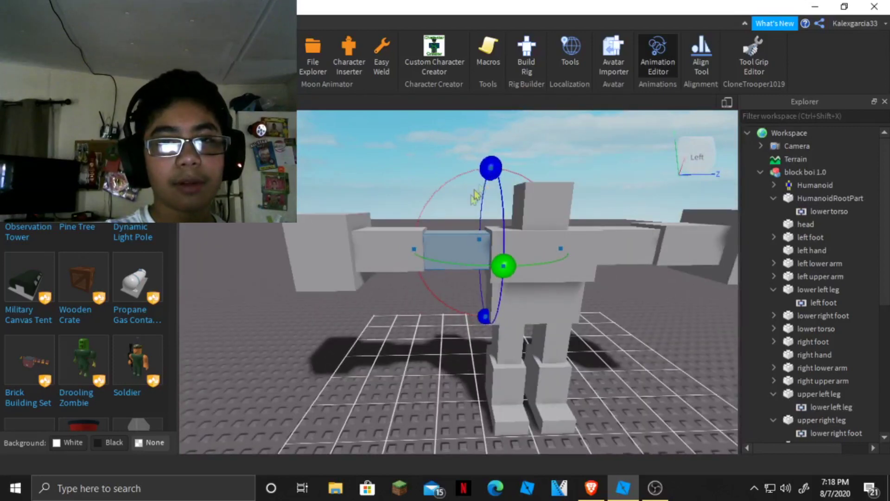
{"action": "mouse_move", "coordinate": [419, 259]}
{"action": "left_mouse_down"}
{"action": "mouse_move", "coordinate": [452, 341]}
{"action": "mouse_move", "coordinate": [510, 324]}
{"action": "mouse_move", "coordinate": [422, 242]}
{"action": "mouse_move", "coordinate": [459, 302]}
{"action": "mouse_move", "coordinate": [414, 253]}
{"action": "left_mouse_up"}
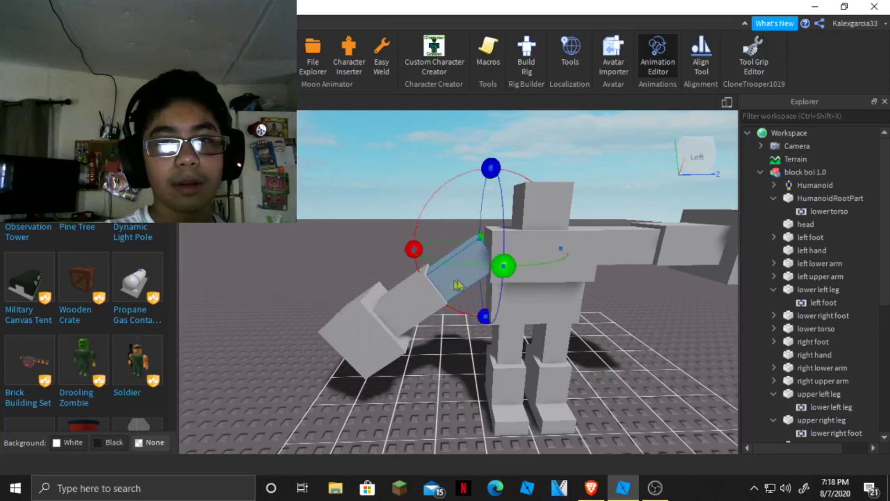
Rotate both upper arms down at the shoulders so they hang beside the body.
{"action": "right_click_drag", "start_coordinate": [415, 252], "coordinate": [552, 255]}
{"action": "left_click", "coordinate": [552, 255]}
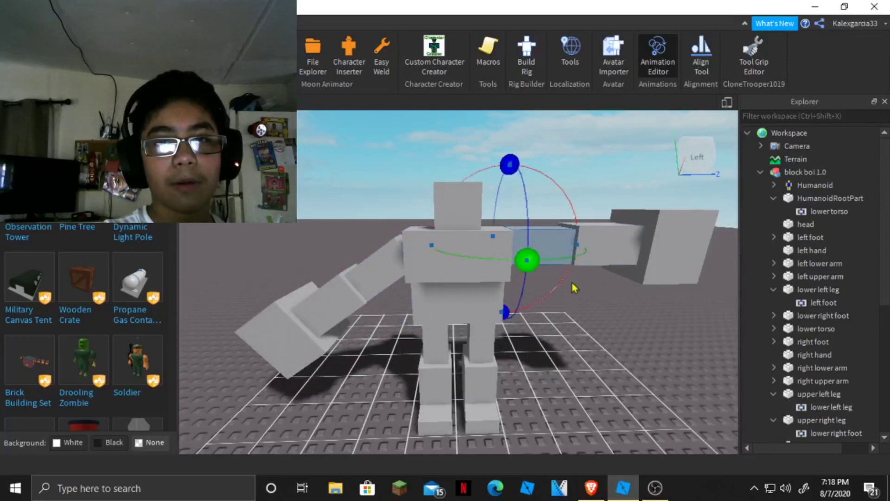
{"action": "left_click_drag", "start_coordinate": [574, 234], "coordinate": [527, 338]}
{"action": "left_click", "coordinate": [381, 272]}
{"action": "left_click_drag", "start_coordinate": [336, 250], "coordinate": [339, 300]}
{"action": "right_click_drag", "start_coordinate": [378, 287], "coordinate": [478, 225]}
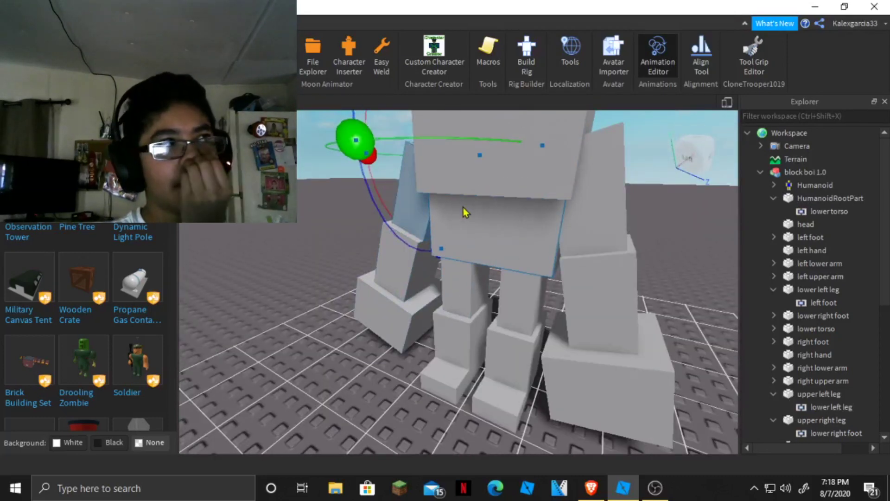
Select the head and rotate it slightly to test the neck joint.
{"action": "right_click_drag", "start_coordinate": [484, 200], "coordinate": [521, 241]}
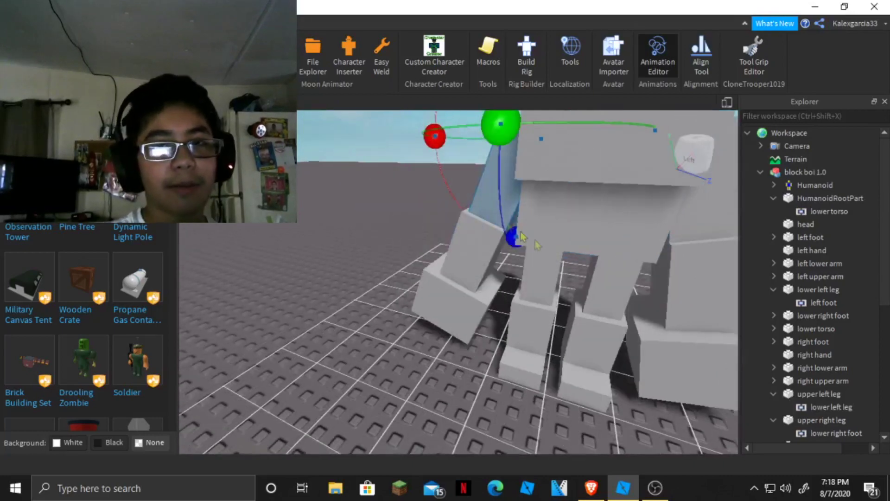
{"action": "scroll", "coordinate": [581, 299], "scroll_direction": "down", "scroll_amount": 5}
{"action": "right_click_drag", "start_coordinate": [580, 300], "coordinate": [581, 301]}
{"action": "scroll", "coordinate": [581, 300], "scroll_direction": "up", "scroll_amount": 5}
{"action": "left_click", "coordinate": [562, 277]}
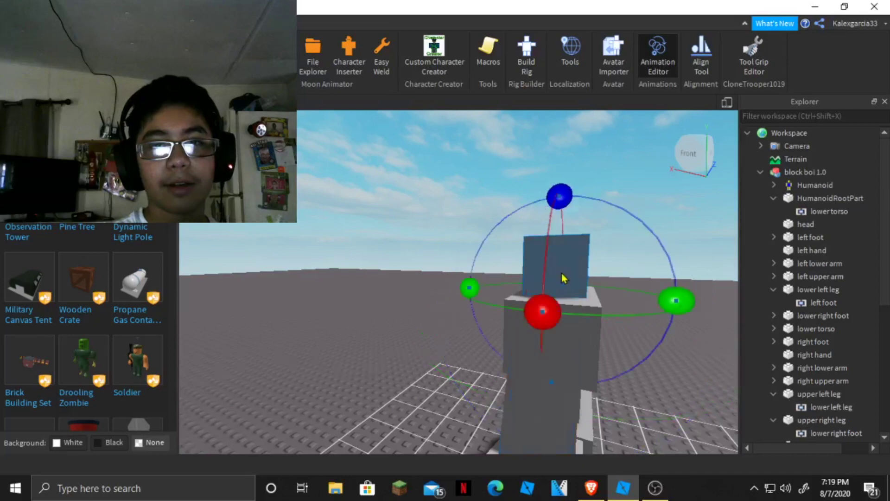
{"action": "key", "text": "d"}
{"action": "mouse_move", "coordinate": [490, 204]}
{"action": "left_mouse_down"}
{"action": "mouse_move", "coordinate": [546, 210]}
{"action": "mouse_move", "coordinate": [479, 198]}
{"action": "mouse_move", "coordinate": [516, 225]}
{"action": "mouse_move", "coordinate": [496, 208]}
{"action": "left_mouse_up"}
Select the upper torso and lower torso in turn and tilt the lower torso to test its joint.
{"action": "right_click_drag", "start_coordinate": [495, 208], "coordinate": [495, 209]}
{"action": "scroll", "coordinate": [399, 301], "scroll_direction": "up", "scroll_amount": 3}
{"action": "right_click_drag", "start_coordinate": [398, 300], "coordinate": [396, 300]}
{"action": "left_click", "coordinate": [479, 304]}
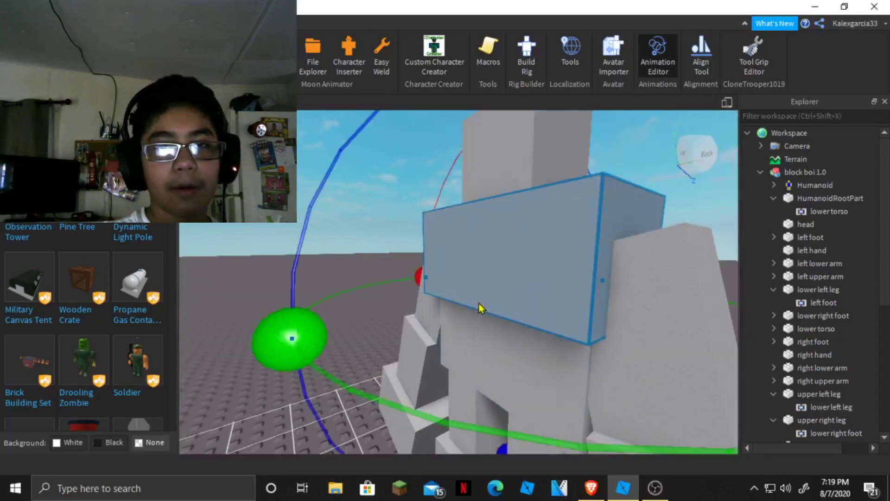
{"action": "scroll", "coordinate": [479, 304], "scroll_direction": "down", "scroll_amount": 3}
{"action": "right_click_drag", "start_coordinate": [480, 303], "coordinate": [480, 303]}
{"action": "left_click_drag", "start_coordinate": [552, 132], "coordinate": [509, 209]}
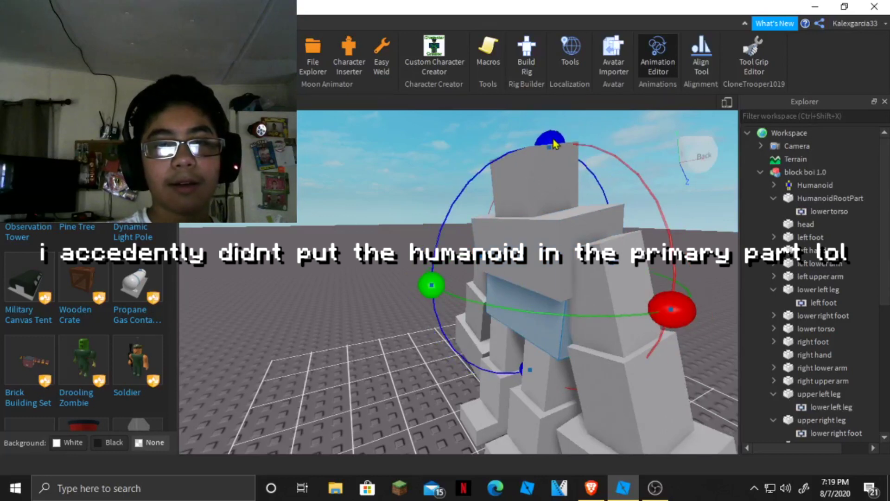
{"action": "mouse_move", "coordinate": [555, 143]}
{"action": "left_mouse_down"}
{"action": "mouse_move", "coordinate": [523, 140]}
{"action": "mouse_move", "coordinate": [429, 285]}
{"action": "mouse_move", "coordinate": [484, 186]}
{"action": "mouse_move", "coordinate": [543, 153]}
{"action": "mouse_move", "coordinate": [526, 170]}
{"action": "mouse_move", "coordinate": [561, 158]}
{"action": "left_mouse_up"}
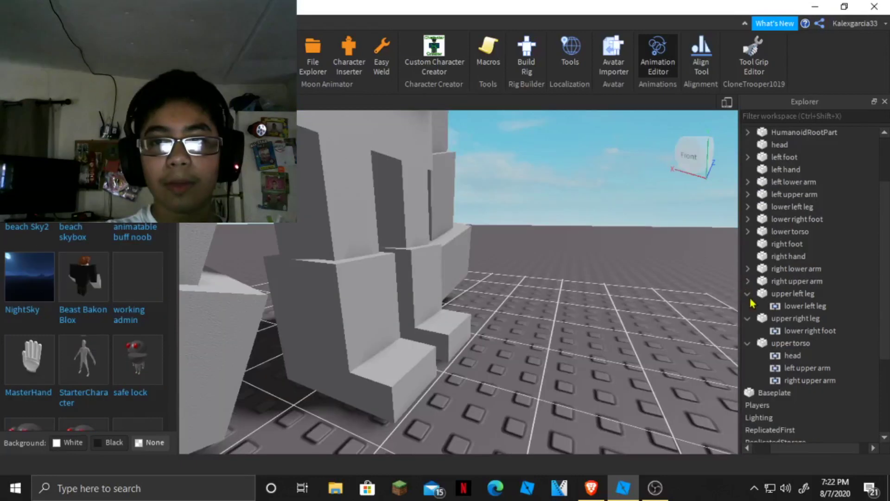
Examine the joints nested under the lower right foot, left upper arm, left lower arm and left foot in the Explorer.
{"action": "left_click", "coordinate": [746, 293]}
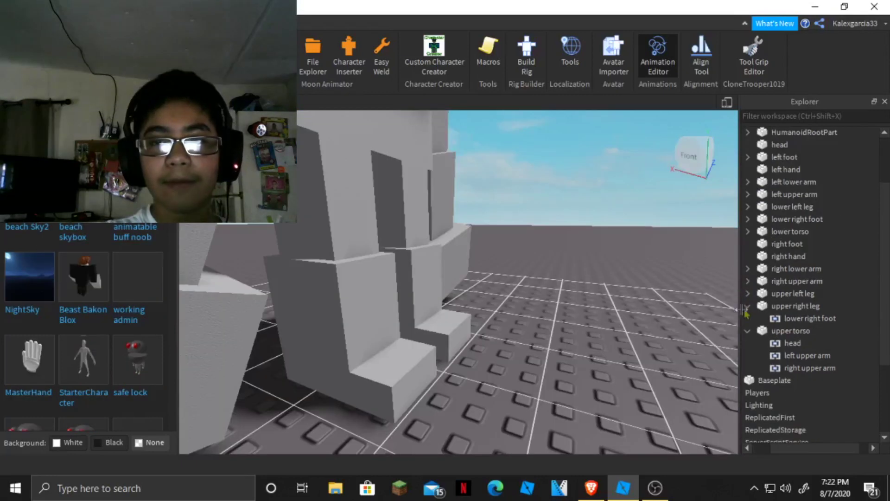
{"action": "left_click", "coordinate": [746, 306]}
{"action": "left_click", "coordinate": [748, 318]}
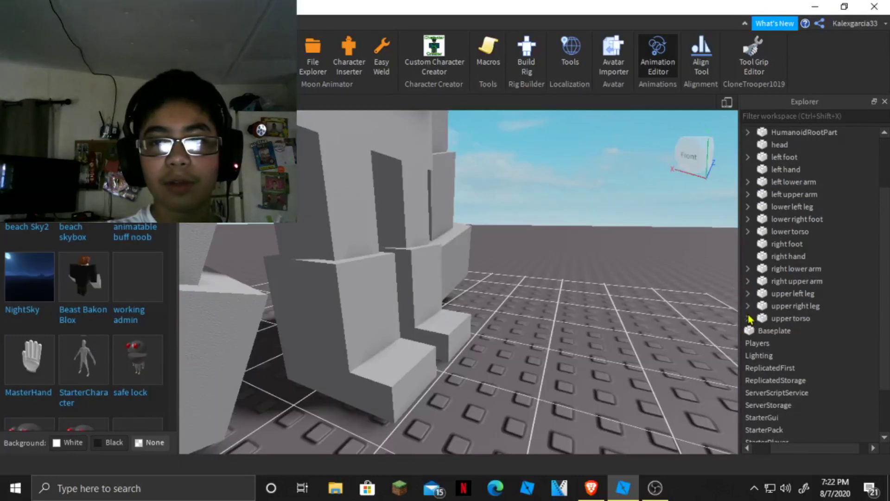
{"action": "left_click", "coordinate": [748, 219]}
{"action": "left_click", "coordinate": [747, 194]}
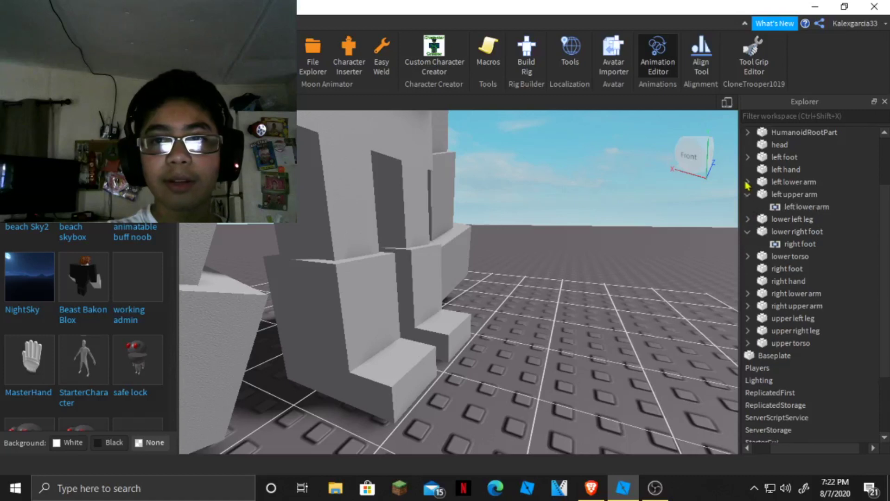
{"action": "left_click", "coordinate": [747, 182]}
{"action": "left_click", "coordinate": [748, 157]}
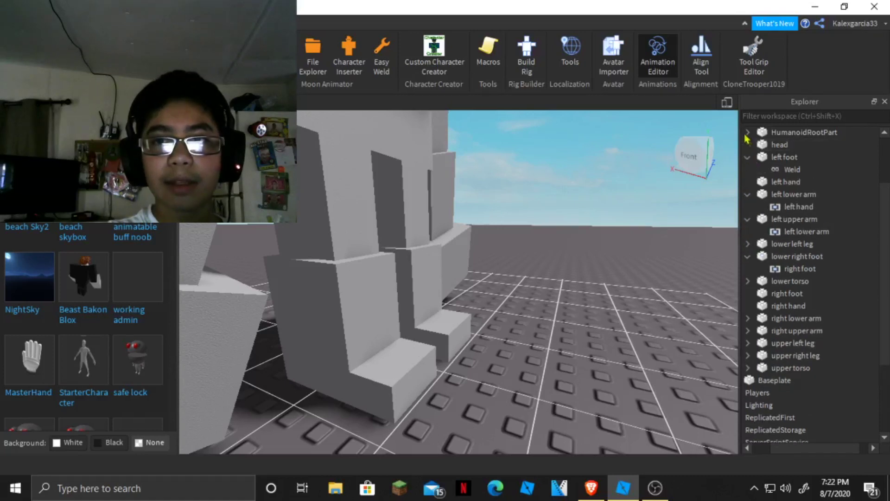
Delete the Weld inside the left foot and check the contents of HumanoidRootPart.
{"action": "left_click", "coordinate": [786, 173]}
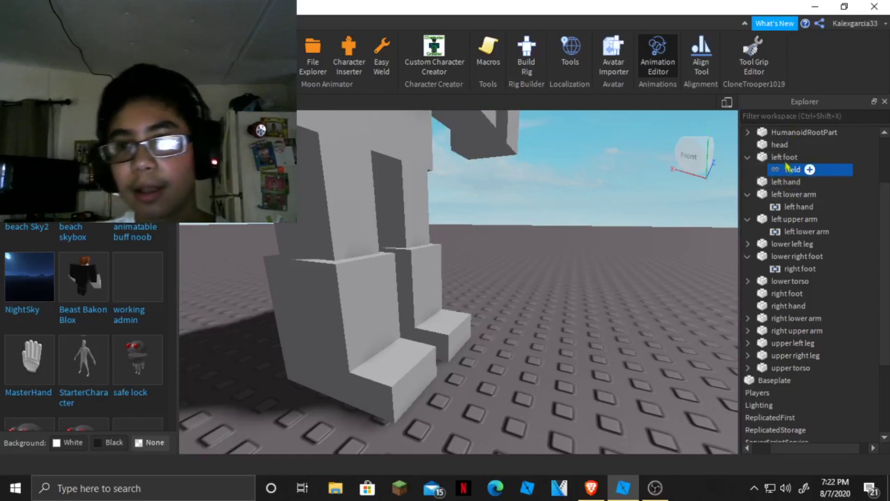
{"action": "left_click", "coordinate": [747, 158]}
{"action": "left_click_drag", "start_coordinate": [747, 162], "coordinate": [758, 172]}
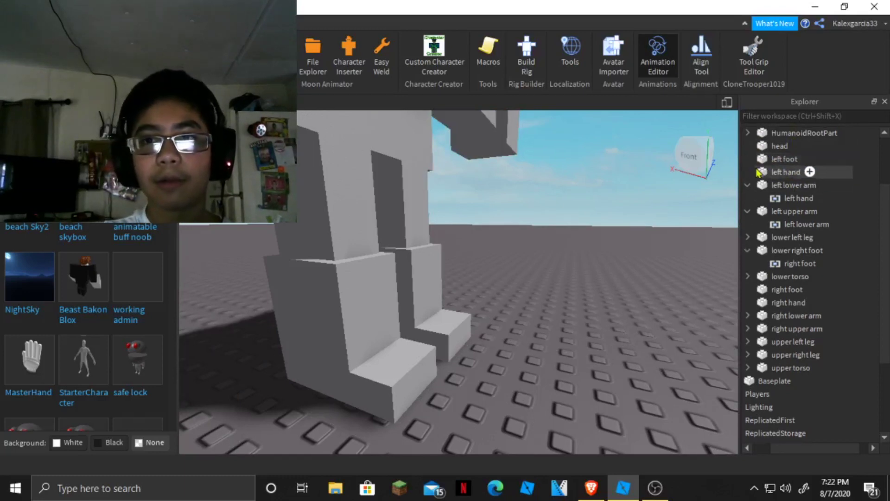
{"action": "left_click", "coordinate": [748, 135]}
{"action": "left_click", "coordinate": [748, 135]}
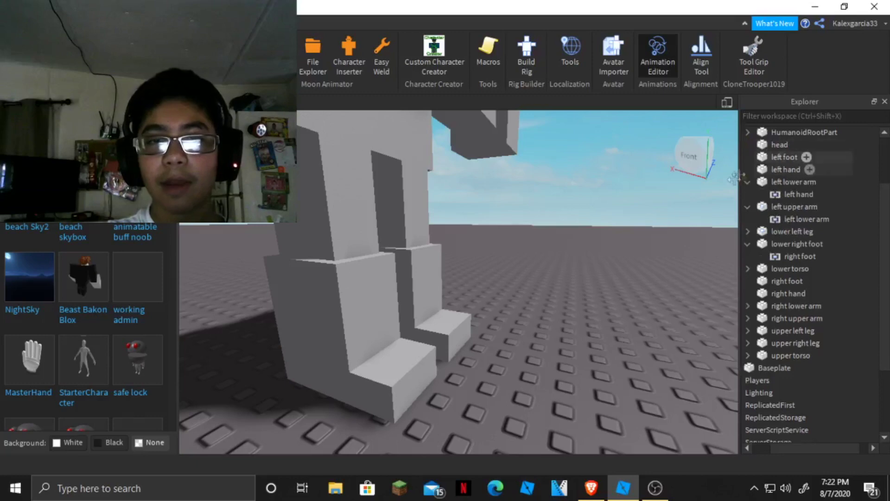
Examine the whole character and the joints nested under the right upper arm, upper left leg, upper right leg and upper torso.
{"action": "scroll", "coordinate": [620, 227], "scroll_direction": "down", "scroll_amount": 8}
{"action": "scroll", "coordinate": [597, 221], "scroll_direction": "up", "scroll_amount": 4}
{"action": "right_click_drag", "start_coordinate": [597, 222], "coordinate": [568, 219]}
{"action": "scroll", "coordinate": [599, 226], "scroll_direction": "down", "scroll_amount": 4}
{"action": "scroll", "coordinate": [571, 224], "scroll_direction": "up", "scroll_amount": 6}
{"action": "scroll", "coordinate": [570, 219], "scroll_direction": "down", "scroll_amount": 2}
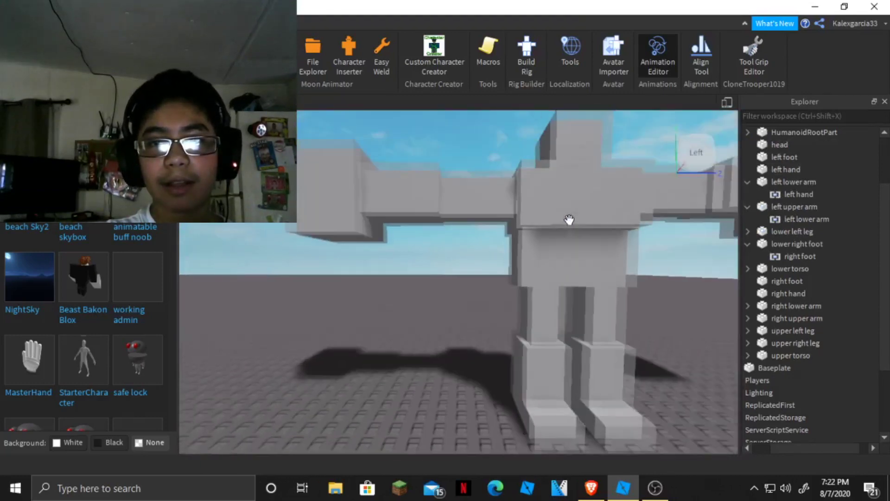
{"action": "scroll", "coordinate": [569, 220], "scroll_direction": "down", "scroll_amount": 5}
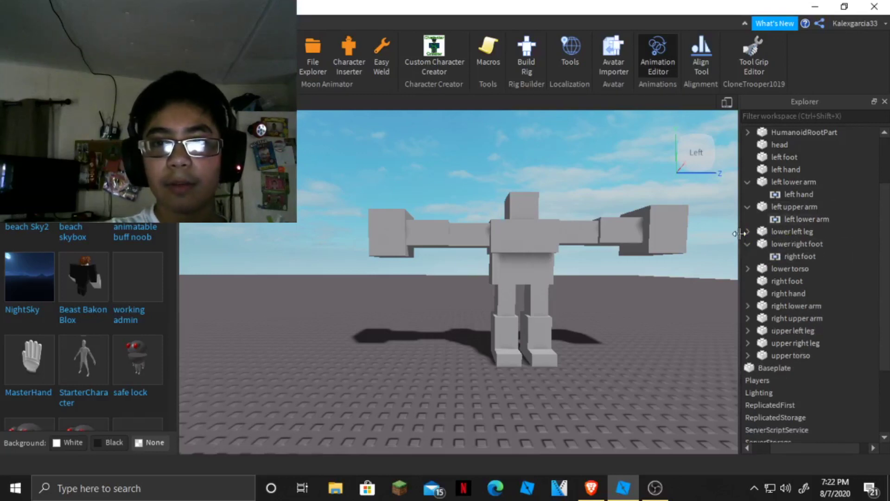
{"action": "left_click", "coordinate": [747, 318]}
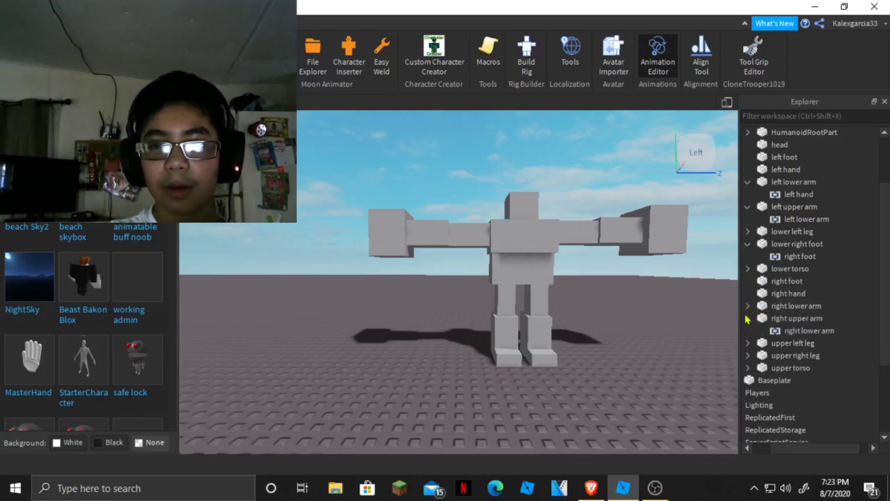
{"action": "left_click", "coordinate": [748, 319]}
{"action": "left_click", "coordinate": [747, 332]}
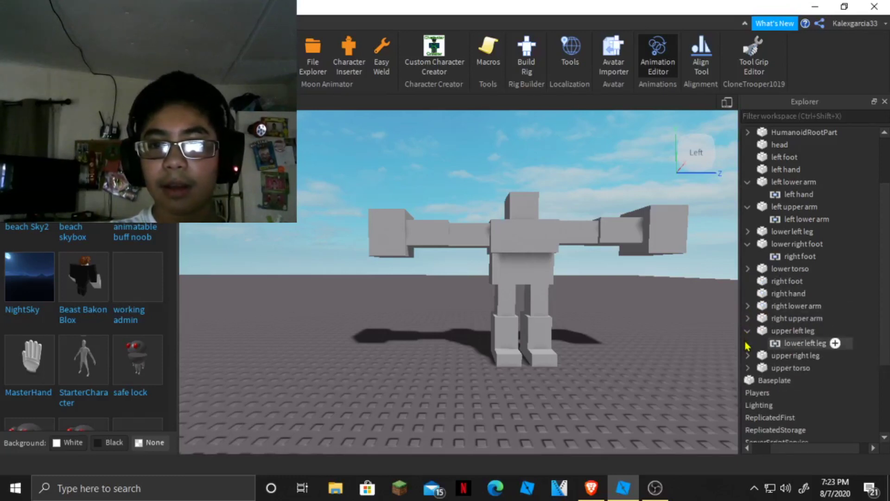
{"action": "left_click", "coordinate": [747, 330]}
{"action": "left_click", "coordinate": [747, 343]}
{"action": "left_click", "coordinate": [748, 343]}
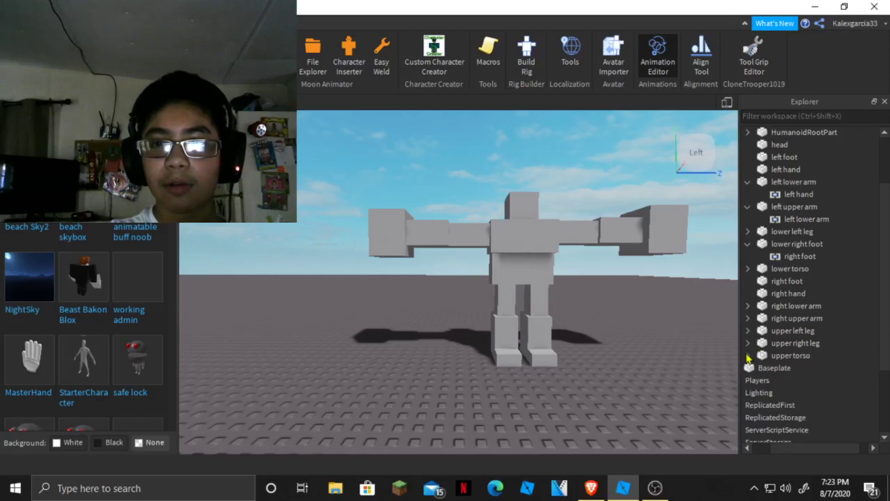
{"action": "left_click", "coordinate": [747, 355]}
{"action": "left_click", "coordinate": [747, 356]}
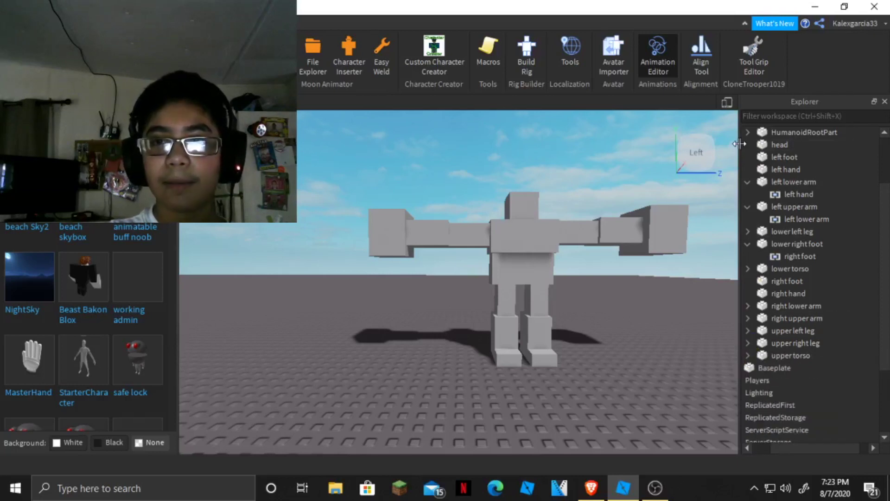
Collapse the left lower arm, left upper arm and lower right foot in the Explorer.
{"action": "left_click", "coordinate": [747, 181]}
{"action": "left_click", "coordinate": [747, 194]}
{"action": "left_click", "coordinate": [747, 219]}
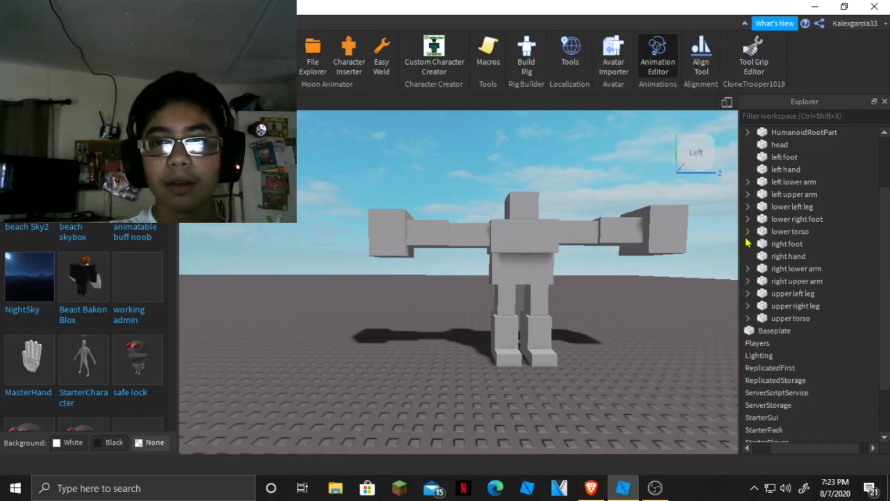
Select the lower torso and rotate it at the hips to tilt the body.
{"action": "left_click", "coordinate": [547, 268]}
{"action": "right_click_drag", "start_coordinate": [466, 253], "coordinate": [465, 257]}
{"action": "scroll", "coordinate": [467, 254], "scroll_direction": "up", "scroll_amount": 3}
{"action": "scroll", "coordinate": [467, 257], "scroll_direction": "up", "scroll_amount": 3}
{"action": "left_click", "coordinate": [364, 230]}
{"action": "scroll", "coordinate": [367, 220], "scroll_direction": "down", "scroll_amount": 4}
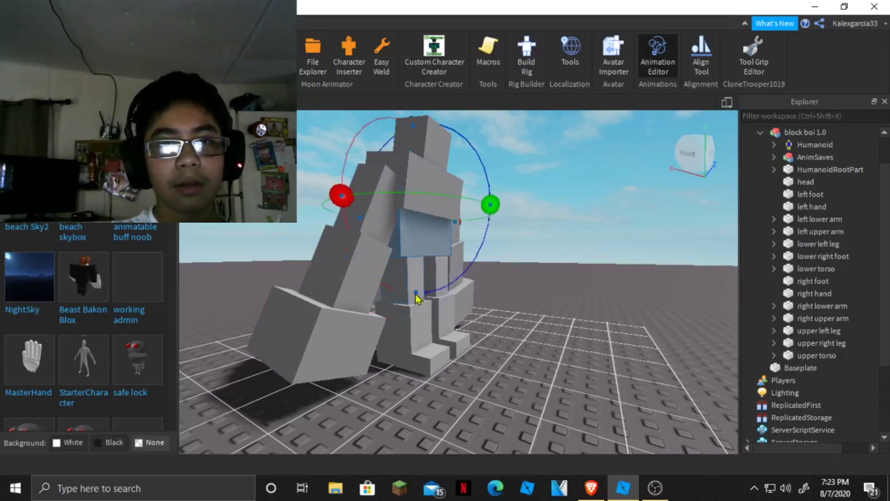
{"action": "left_click_drag", "start_coordinate": [416, 298], "coordinate": [413, 320]}
Rotate the upper torso slightly to adjust the lean of the upper body.
{"action": "right_click_drag", "start_coordinate": [413, 320], "coordinate": [426, 298]}
{"action": "scroll", "coordinate": [421, 308], "scroll_direction": "up", "scroll_amount": 3}
{"action": "scroll", "coordinate": [423, 306], "scroll_direction": "down", "scroll_amount": 5}
{"action": "scroll", "coordinate": [427, 298], "scroll_direction": "up", "scroll_amount": 4}
{"action": "left_click", "coordinate": [419, 193]}
{"action": "mouse_move", "coordinate": [427, 139]}
{"action": "left_mouse_down"}
{"action": "mouse_move", "coordinate": [430, 149]}
{"action": "mouse_move", "coordinate": [417, 144]}
{"action": "left_mouse_up"}
Pose the upper legs, lower legs and feet into a crouch.
{"action": "right_click_drag", "start_coordinate": [454, 222], "coordinate": [464, 278]}
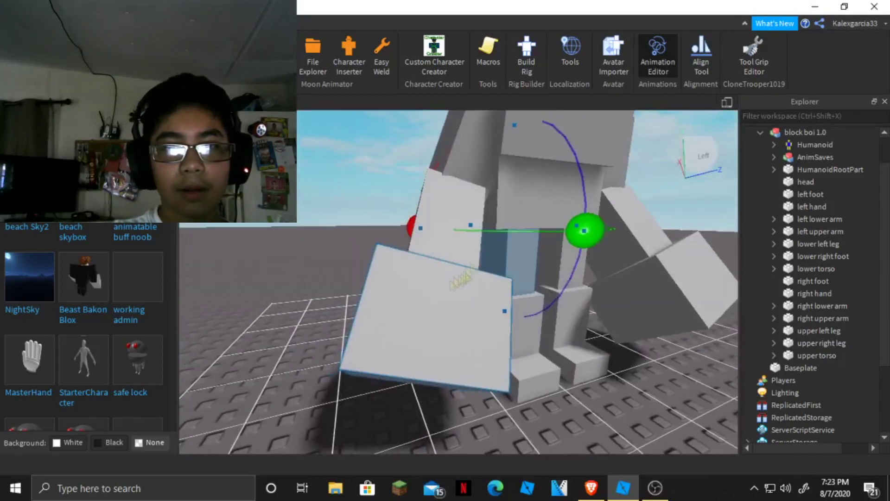
{"action": "scroll", "coordinate": [463, 279], "scroll_direction": "down", "scroll_amount": 1}
{"action": "left_click", "coordinate": [528, 310]}
{"action": "left_click", "coordinate": [523, 268]}
{"action": "left_click", "coordinate": [522, 318]}
{"action": "left_click", "coordinate": [524, 355]}
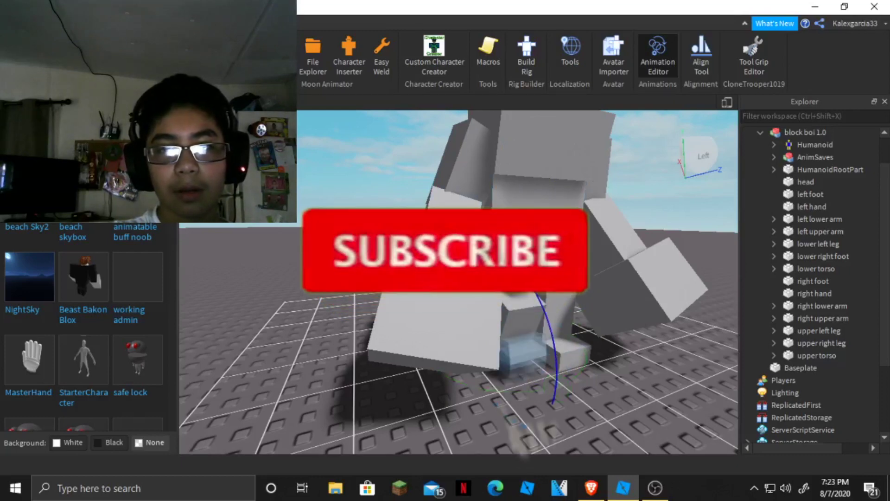
{"action": "scroll", "coordinate": [459, 232], "scroll_direction": "down", "scroll_amount": 4}
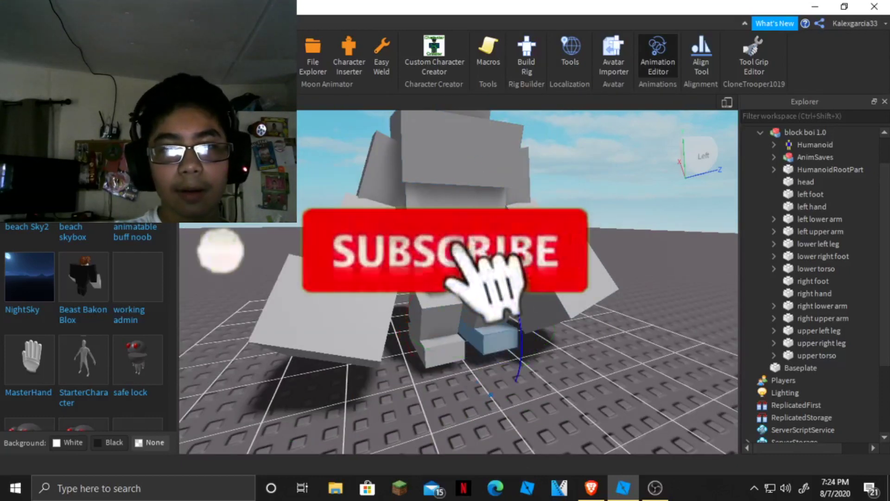
{"action": "scroll", "coordinate": [459, 232], "scroll_direction": "down", "scroll_amount": 5}
{"action": "scroll", "coordinate": [535, 356], "scroll_direction": "up", "scroll_amount": 8}
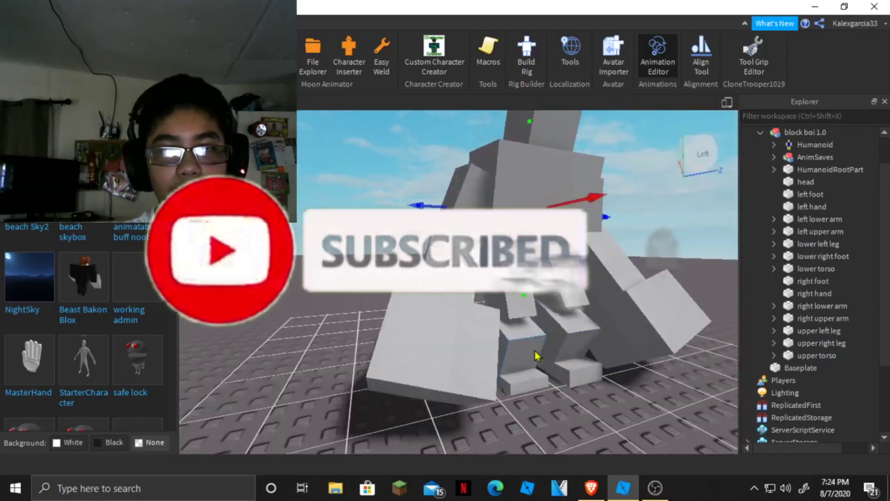
Switch the pose handles from moving to rotating and check the crouched pose up close.
{"action": "scroll", "coordinate": [530, 338], "scroll_direction": "down", "scroll_amount": 5}
{"action": "right_click_drag", "start_coordinate": [536, 355], "coordinate": [531, 338]}
{"action": "scroll", "coordinate": [381, 295], "scroll_direction": "up", "scroll_amount": 5}
{"action": "right_click_drag", "start_coordinate": [382, 295], "coordinate": [399, 301]}
{"action": "key", "text": "r"}
{"action": "scroll", "coordinate": [459, 282], "scroll_direction": "up", "scroll_amount": 5}
{"action": "scroll", "coordinate": [459, 282], "scroll_direction": "down", "scroll_amount": 5}
{"action": "scroll", "coordinate": [459, 282], "scroll_direction": "up", "scroll_amount": 5}
{"action": "scroll", "coordinate": [459, 282], "scroll_direction": "down", "scroll_amount": 4}
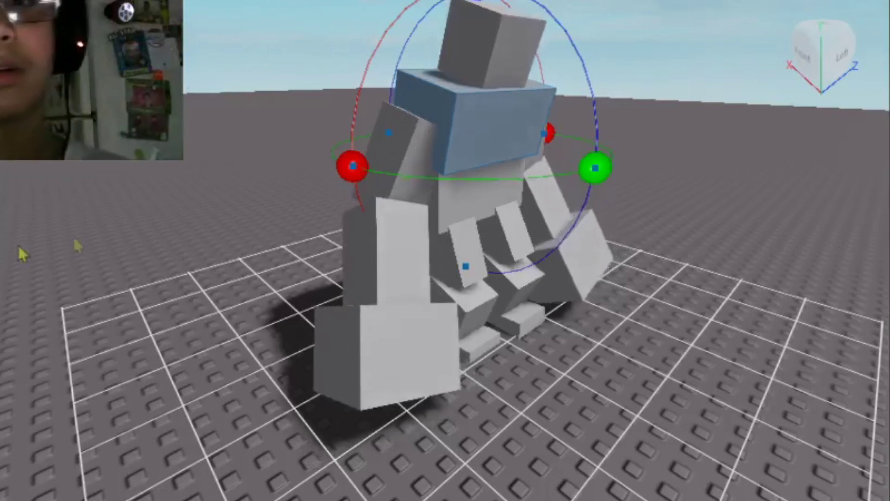
Select the head and rotate it slightly on the crouching body.
{"action": "right_click_drag", "start_coordinate": [320, 245], "coordinate": [320, 244]}
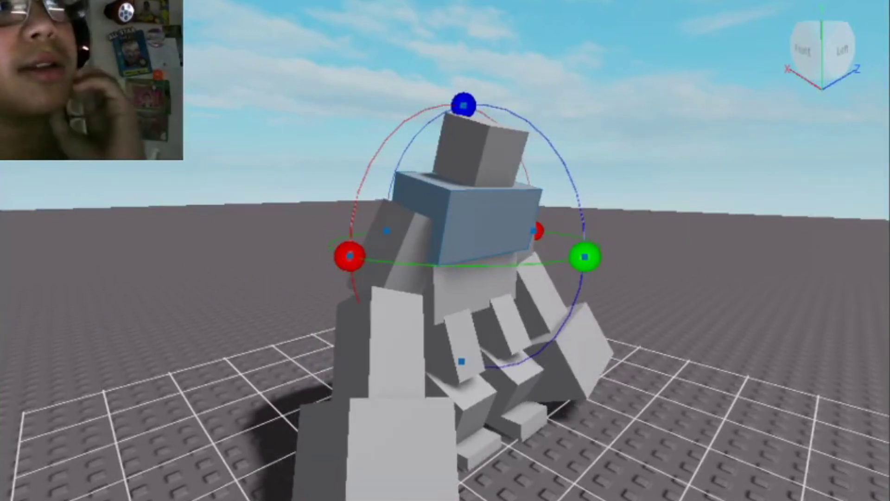
{"action": "left_click", "coordinate": [508, 160]}
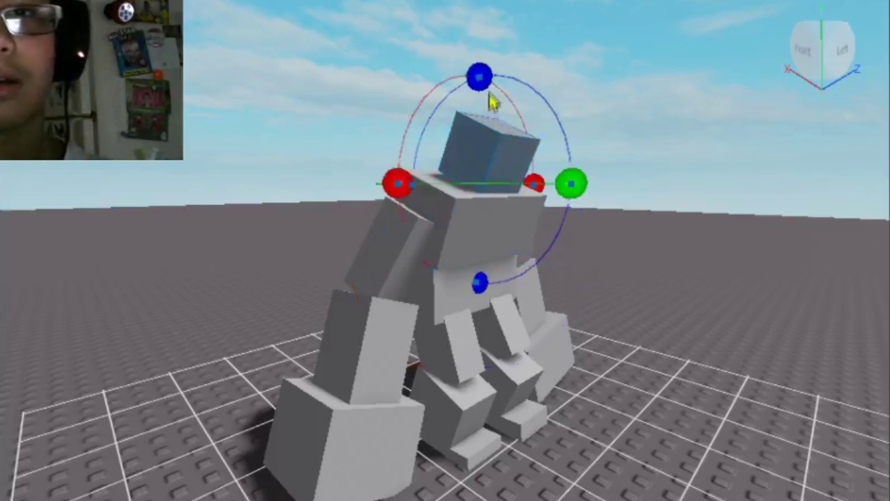
{"action": "left_click_drag", "start_coordinate": [493, 102], "coordinate": [482, 79]}
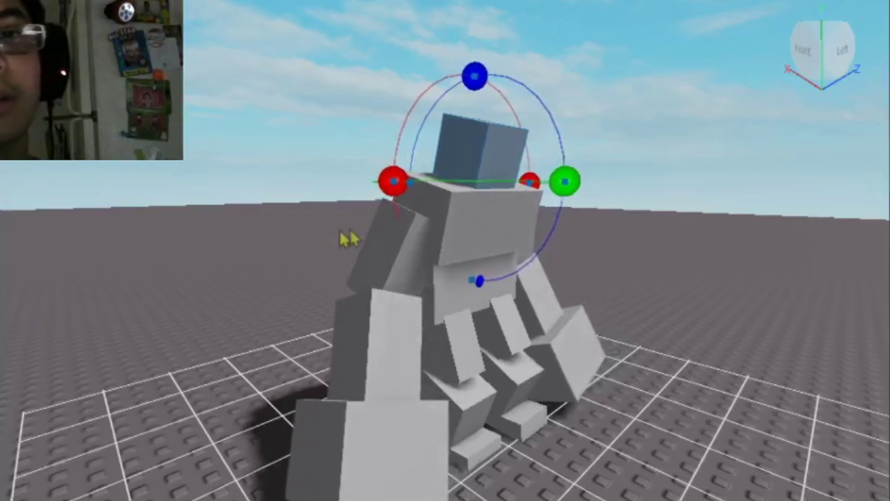
Examine the crouching character from the front, side and back, near and far.
{"action": "right_click_drag", "start_coordinate": [321, 227], "coordinate": [321, 226]}
{"action": "key", "text": "w"}
{"action": "key", "text": "s"}
{"action": "key", "text": "w"}
{"action": "key", "text": "w"}
{"action": "key", "text": "s"}
{"action": "key", "text": "a"}
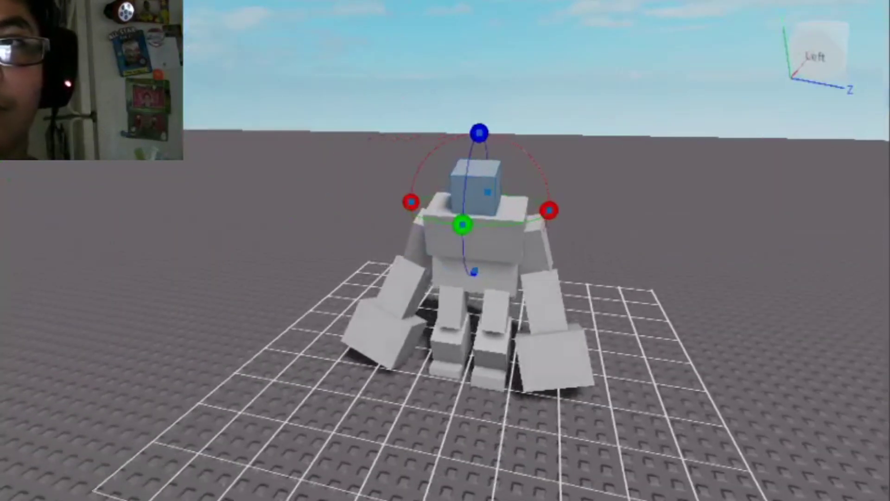
{"action": "right_click_drag", "start_coordinate": [619, 112], "coordinate": [619, 112]}
{"action": "key", "text": "w"}
{"action": "key", "text": "s"}
{"action": "key", "text": "w"}
{"action": "key", "text": "s"}
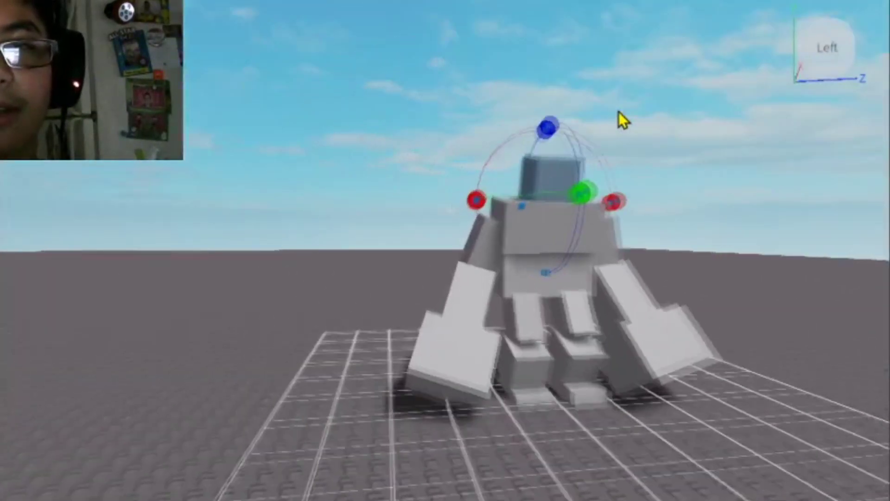
{"action": "scroll", "coordinate": [618, 111], "scroll_direction": "up", "scroll_amount": 5}
{"action": "scroll", "coordinate": [522, 312], "scroll_direction": "down", "scroll_amount": 5}
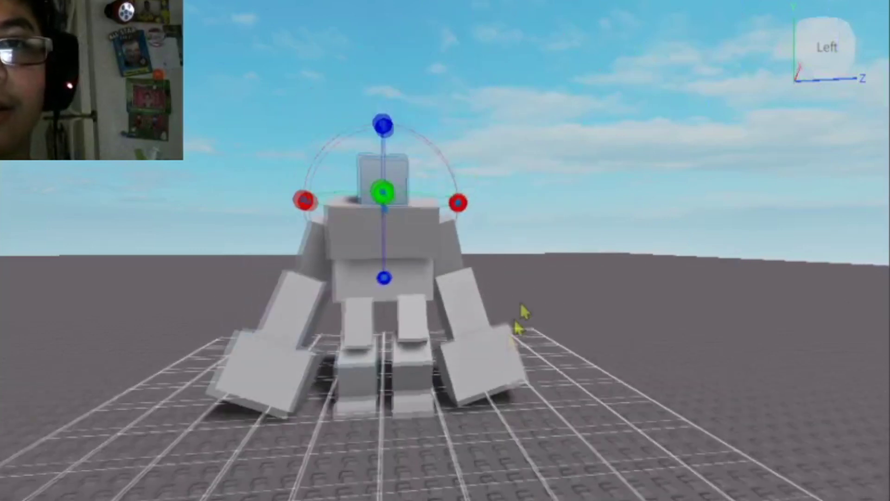
{"action": "scroll", "coordinate": [520, 324], "scroll_direction": "down", "scroll_amount": 2}
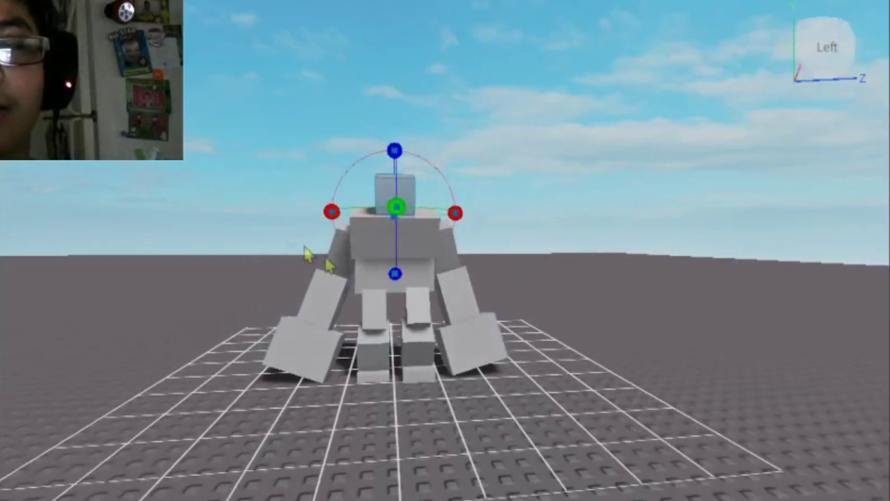
{"action": "scroll", "coordinate": [308, 252], "scroll_direction": "up", "scroll_amount": 3}
{"action": "key", "text": "w"}
{"action": "right_click_drag", "start_coordinate": [485, 228], "coordinate": [486, 229]}
{"action": "key", "text": "s"}
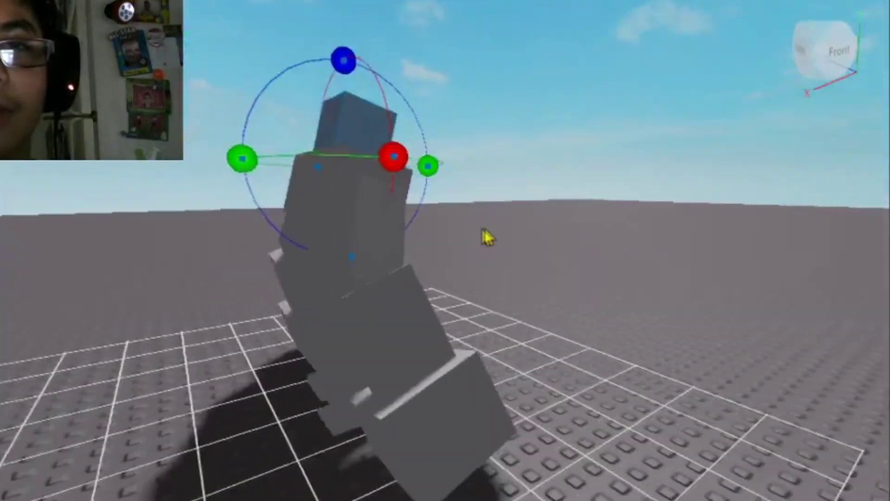
Check the crouched pose from the front and from the side, both at a distance and close up.
{"action": "key", "text": "s"}
{"action": "key", "text": "w"}
{"action": "key", "text": "s"}
{"action": "key", "text": "w"}
{"action": "key", "text": "s"}
{"action": "key", "text": "a"}
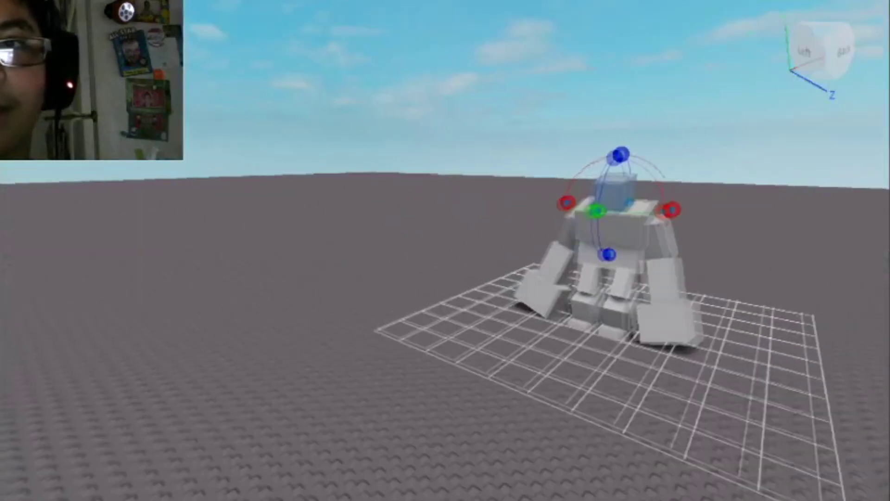
{"action": "key", "text": "w"}
{"action": "key", "text": "d"}
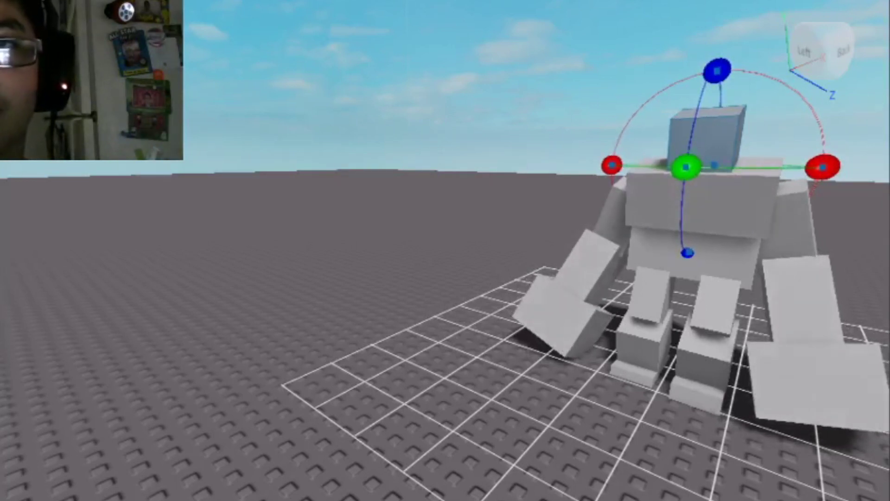
{"action": "right_click_drag", "start_coordinate": [701, 132], "coordinate": [748, 127]}
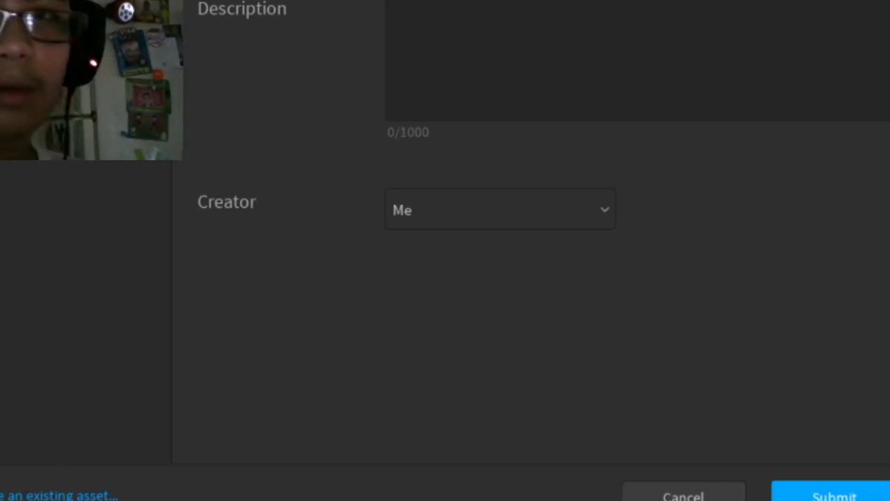
Submit the blockboi idle animation with the creator set to Me, and close the upload confirmation.
{"action": "left_click", "coordinate": [855, 495]}
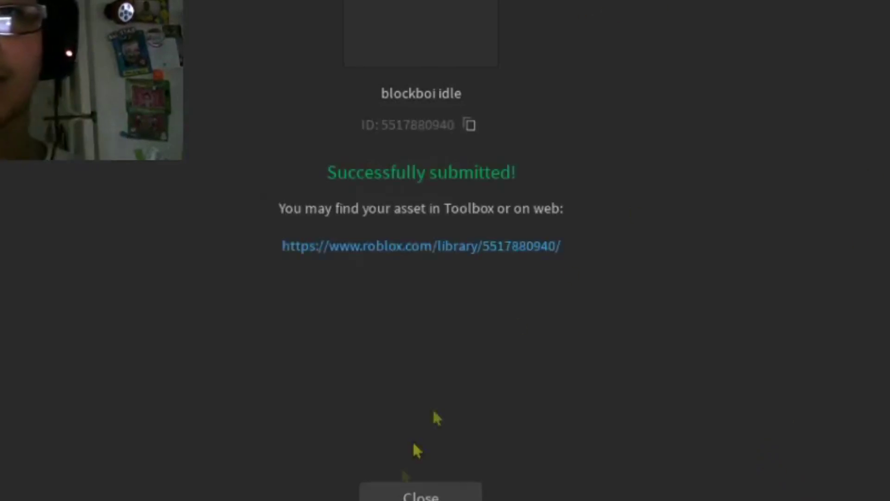
{"action": "left_click", "coordinate": [466, 495]}
{"action": "scroll", "coordinate": [625, 135], "scroll_direction": "down", "scroll_amount": 3}
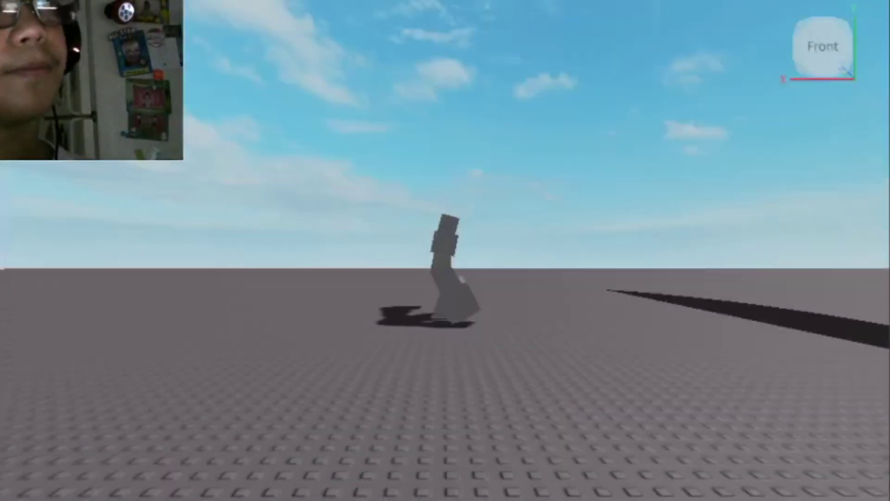
Select the crouching character for animating and inspect its pose up close.
{"action": "left_click", "coordinate": [455, 269]}
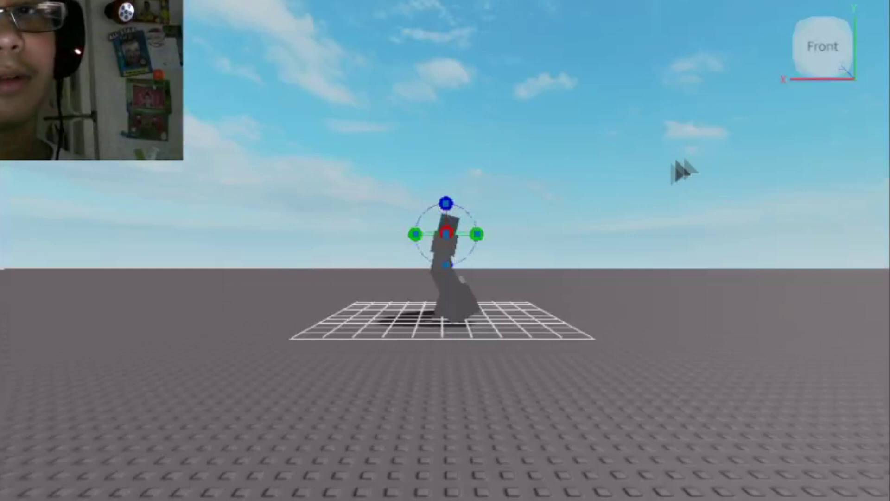
{"action": "scroll", "coordinate": [681, 177], "scroll_direction": "up", "scroll_amount": 3}
{"action": "scroll", "coordinate": [656, 176], "scroll_direction": "up", "scroll_amount": 4}
{"action": "right_click_drag", "start_coordinate": [656, 177], "coordinate": [494, 181]}
{"action": "scroll", "coordinate": [493, 166], "scroll_direction": "up", "scroll_amount": 4}
{"action": "scroll", "coordinate": [493, 166], "scroll_direction": "down", "scroll_amount": 6}
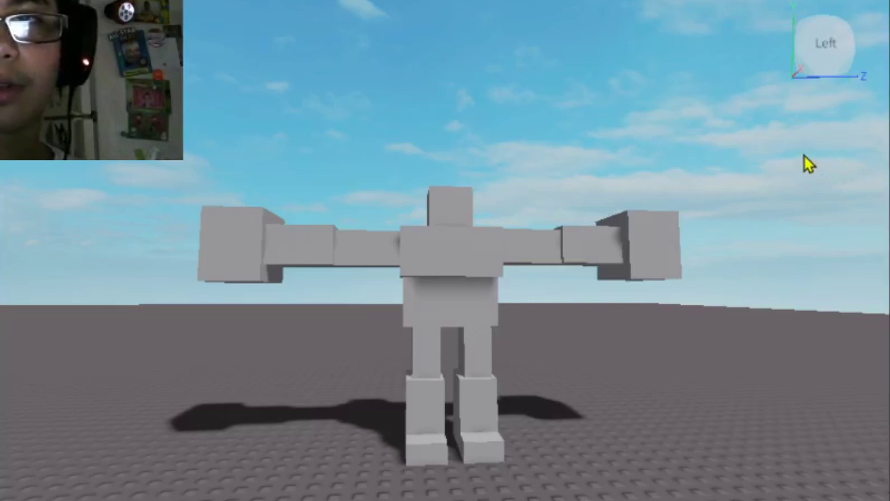
Look over the standing character with its arms spread, near and far.
{"action": "right_click_drag", "start_coordinate": [805, 155], "coordinate": [789, 163]}
{"action": "scroll", "coordinate": [788, 160], "scroll_direction": "up", "scroll_amount": 4}
{"action": "scroll", "coordinate": [751, 159], "scroll_direction": "down", "scroll_amount": 4}
{"action": "scroll", "coordinate": [722, 169], "scroll_direction": "up", "scroll_amount": 3}
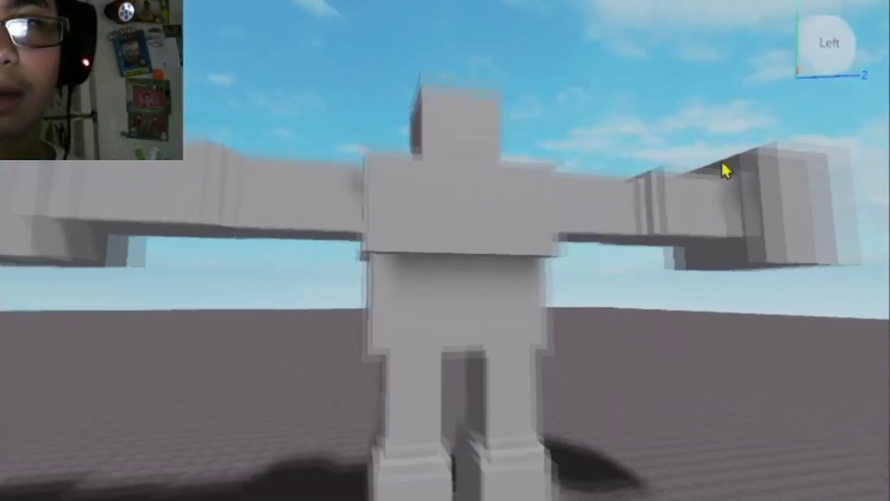
{"action": "scroll", "coordinate": [722, 169], "scroll_direction": "down", "scroll_amount": 3}
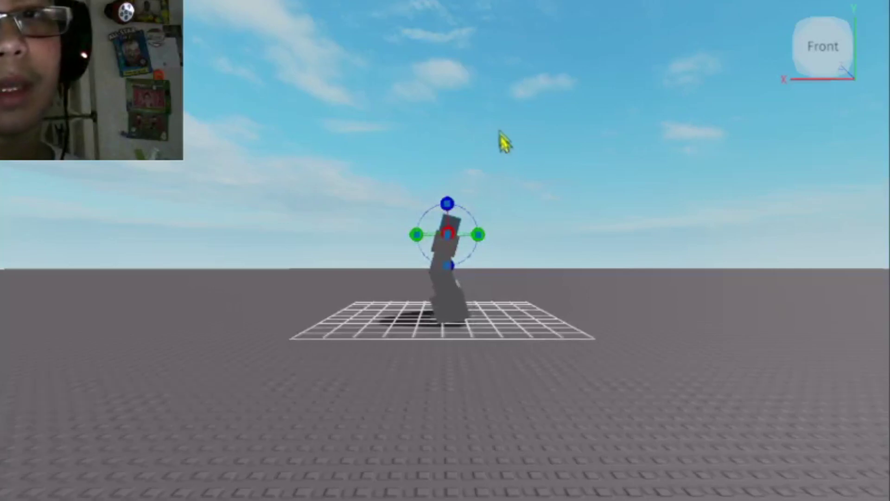
View the crouching character in the Animation Editor close up from its left side.
{"action": "key", "text": "w"}
{"action": "right_click_drag", "start_coordinate": [501, 135], "coordinate": [501, 137]}
{"action": "key", "text": "s"}
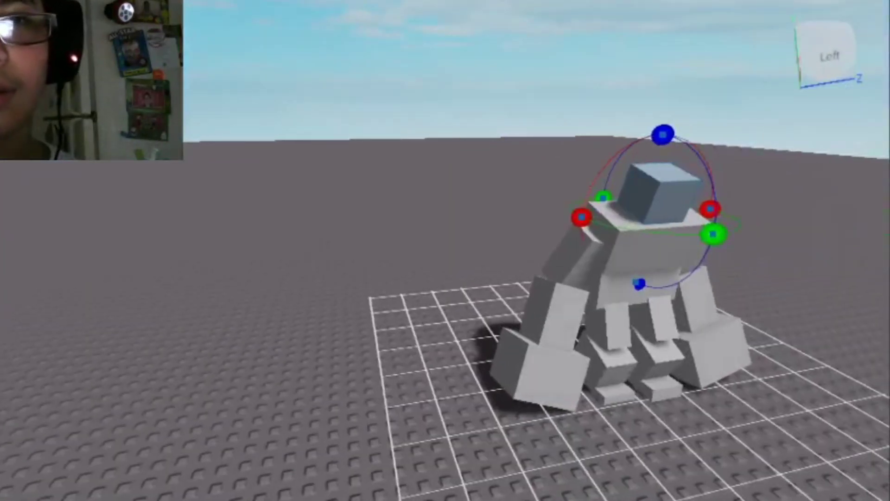